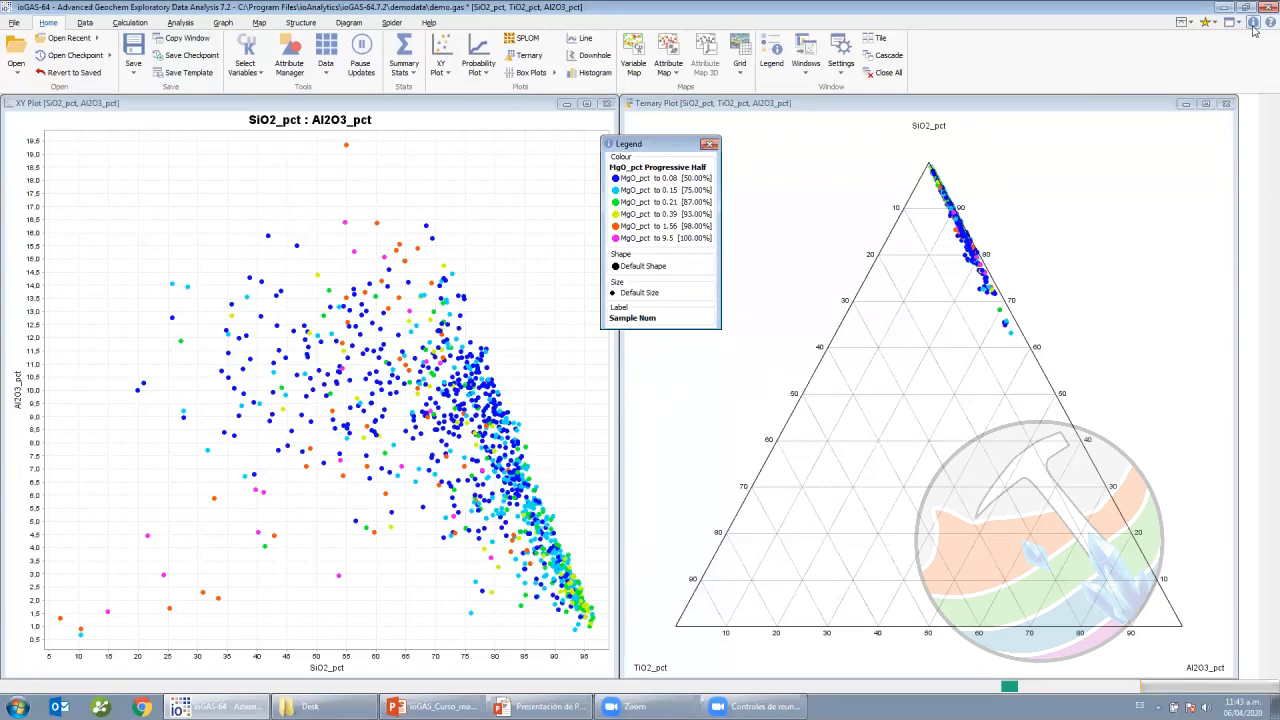
Close and reopen the floating legend, and place it in the upper-left corner of the ternary plot.
{"action": "left_click_drag", "start_coordinate": [655, 148], "coordinate": [624, 145]}
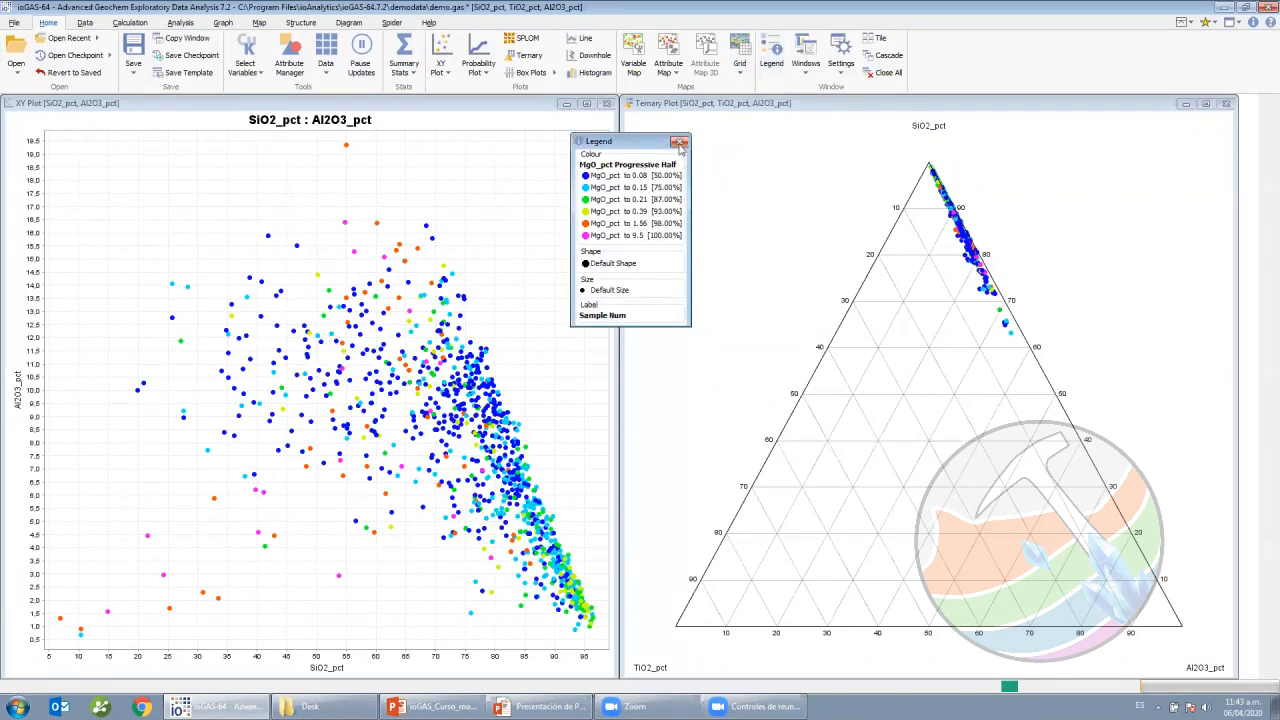
{"action": "left_click", "coordinate": [679, 141]}
{"action": "left_click", "coordinate": [767, 78]}
{"action": "left_click_drag", "start_coordinate": [1148, 107], "coordinate": [660, 136]}
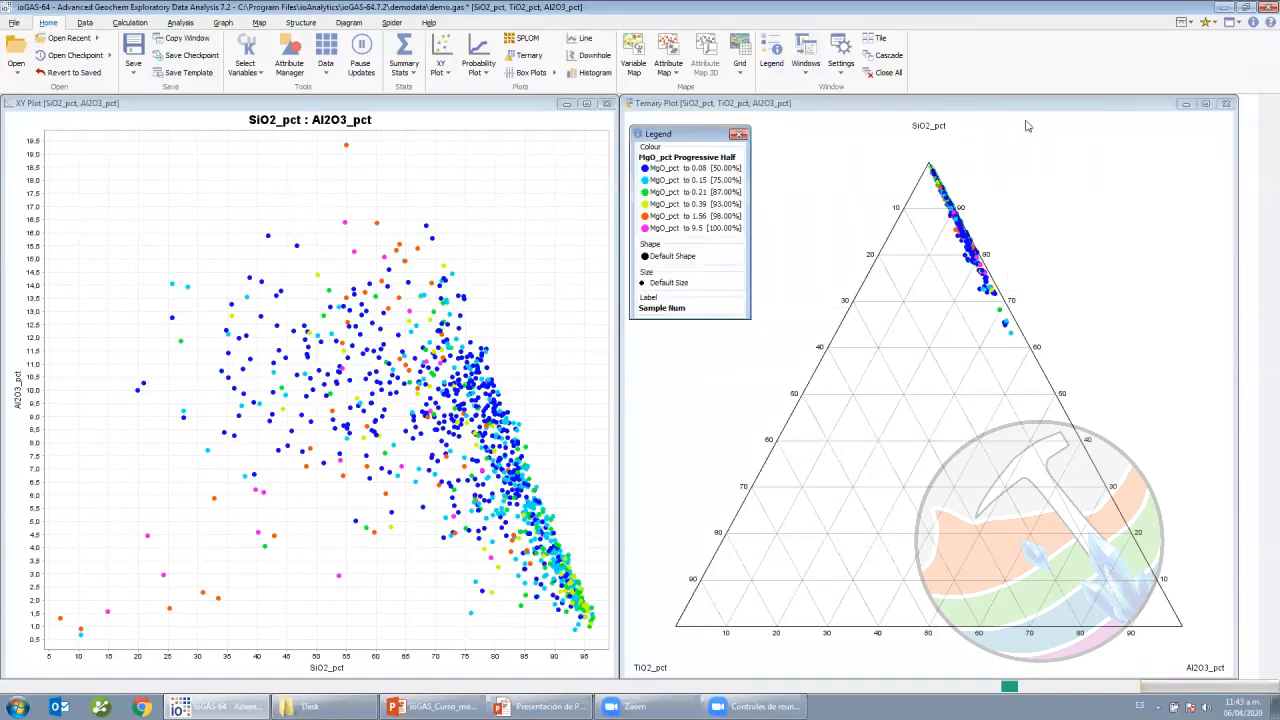
Activate the ternary plot and display its mineral and rock reference nodes.
{"action": "left_click", "coordinate": [1027, 123]}
{"action": "left_click", "coordinate": [520, 106]}
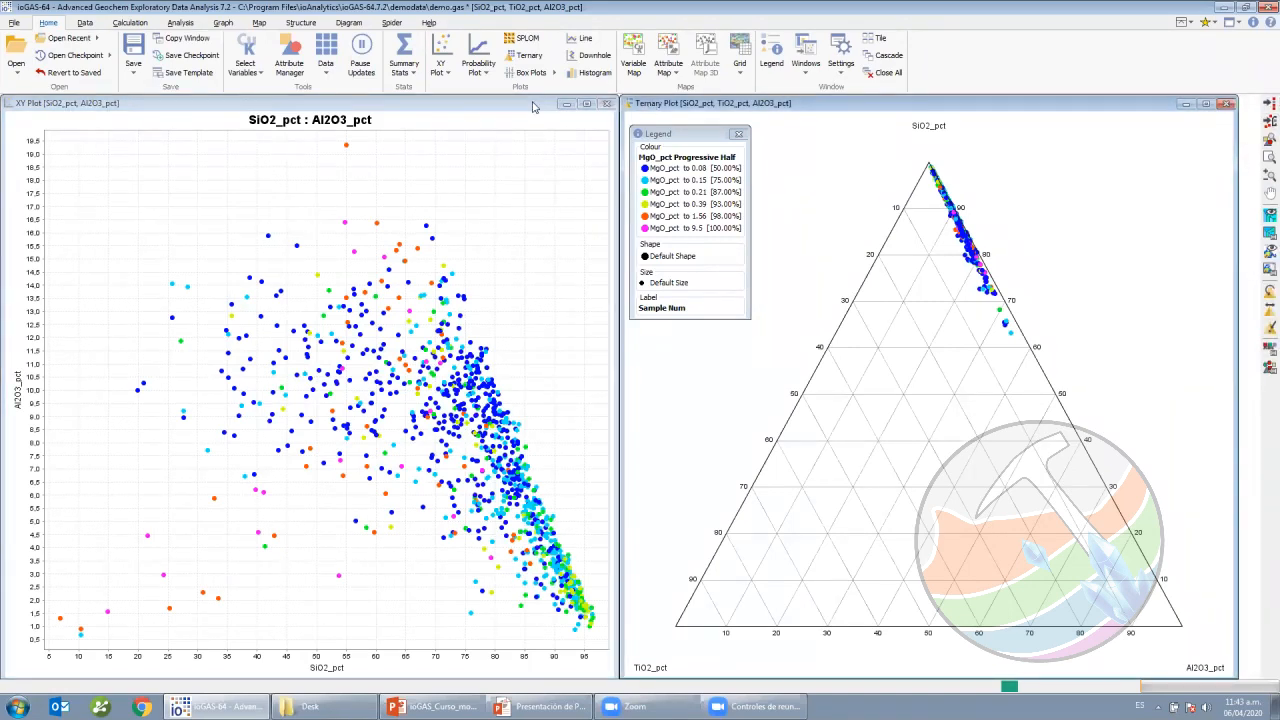
{"action": "left_click", "coordinate": [641, 110]}
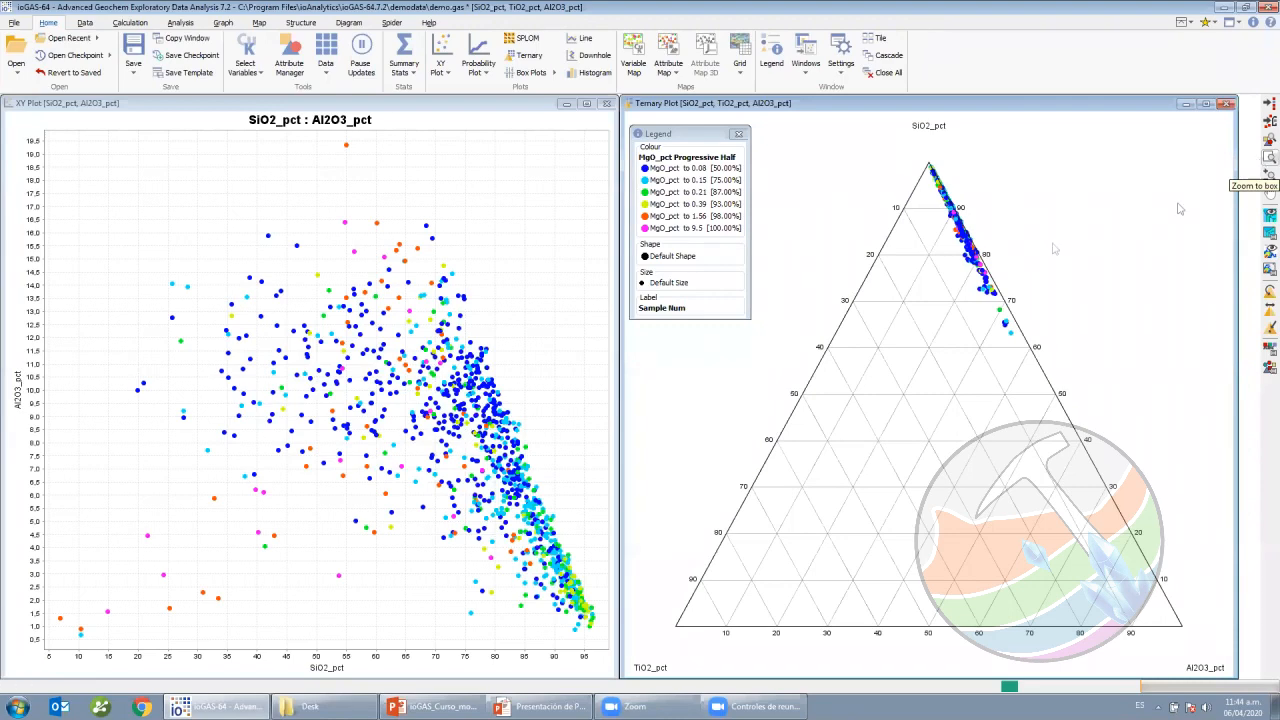
{"action": "left_click", "coordinate": [1261, 218]}
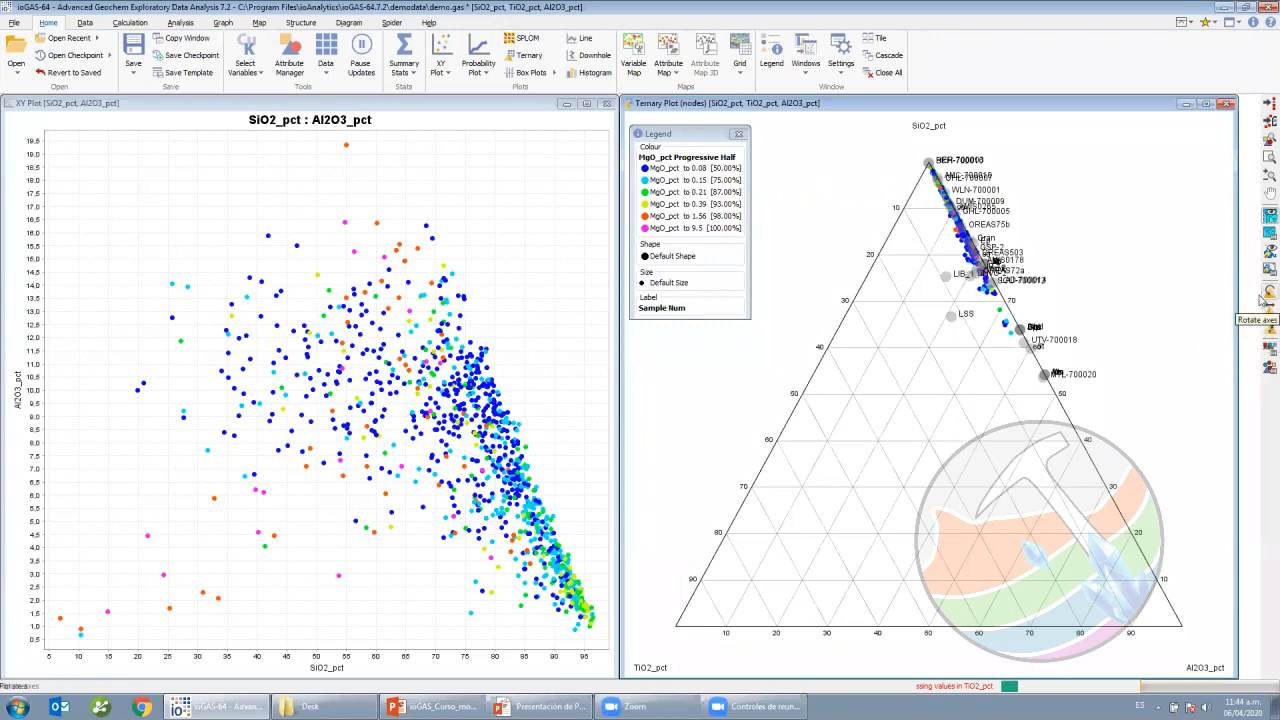
Rotate the ternary plot's axes through their positions repeatedly until SiO2_pct is at the apex again.
{"action": "left_click", "coordinate": [1262, 296]}
{"action": "left_click", "coordinate": [1262, 296]}
{"action": "left_click", "coordinate": [1262, 296]}
{"action": "left_click", "coordinate": [1262, 296]}
{"action": "left_click", "coordinate": [1262, 296]}
{"action": "left_click", "coordinate": [1262, 296]}
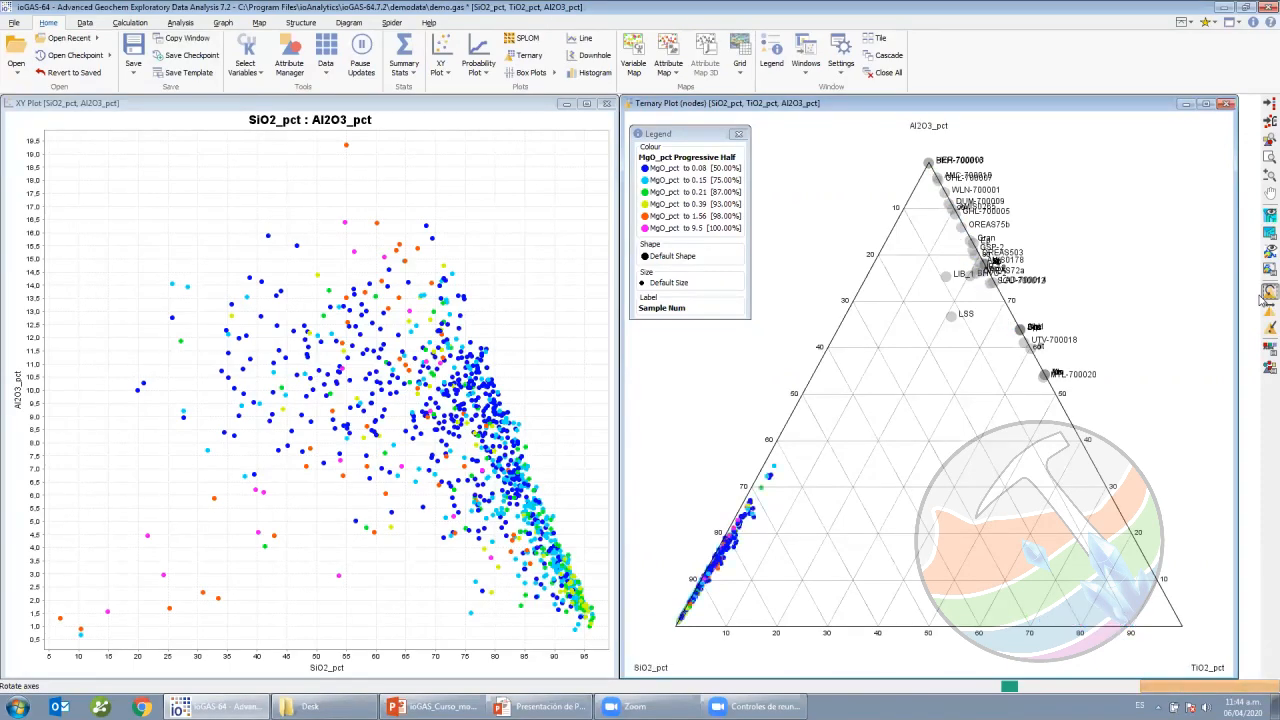
{"action": "left_click", "coordinate": [1262, 296]}
{"action": "left_click", "coordinate": [1262, 296]}
{"action": "left_click", "coordinate": [1262, 296]}
{"action": "left_click", "coordinate": [1262, 296]}
{"action": "left_click", "coordinate": [1262, 296]}
{"action": "left_click", "coordinate": [1262, 296]}
{"action": "left_click", "coordinate": [1262, 296]}
{"action": "left_click", "coordinate": [1262, 296]}
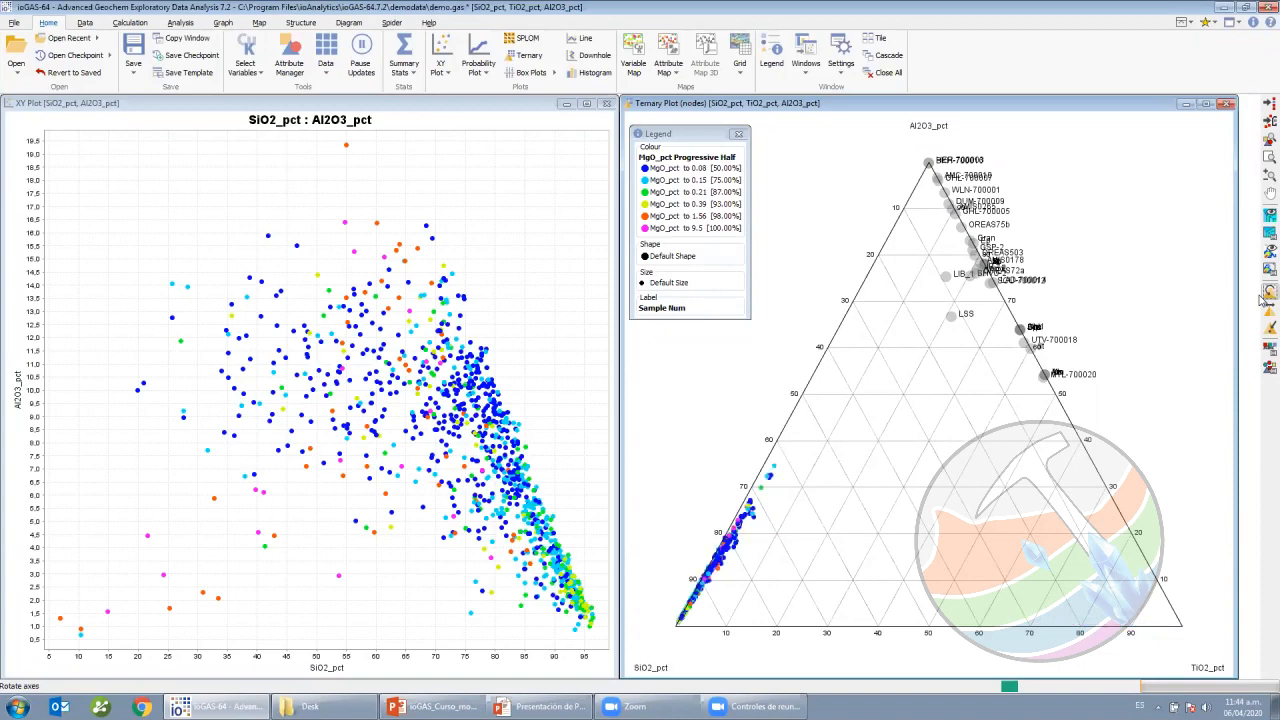
{"action": "left_click", "coordinate": [1262, 296]}
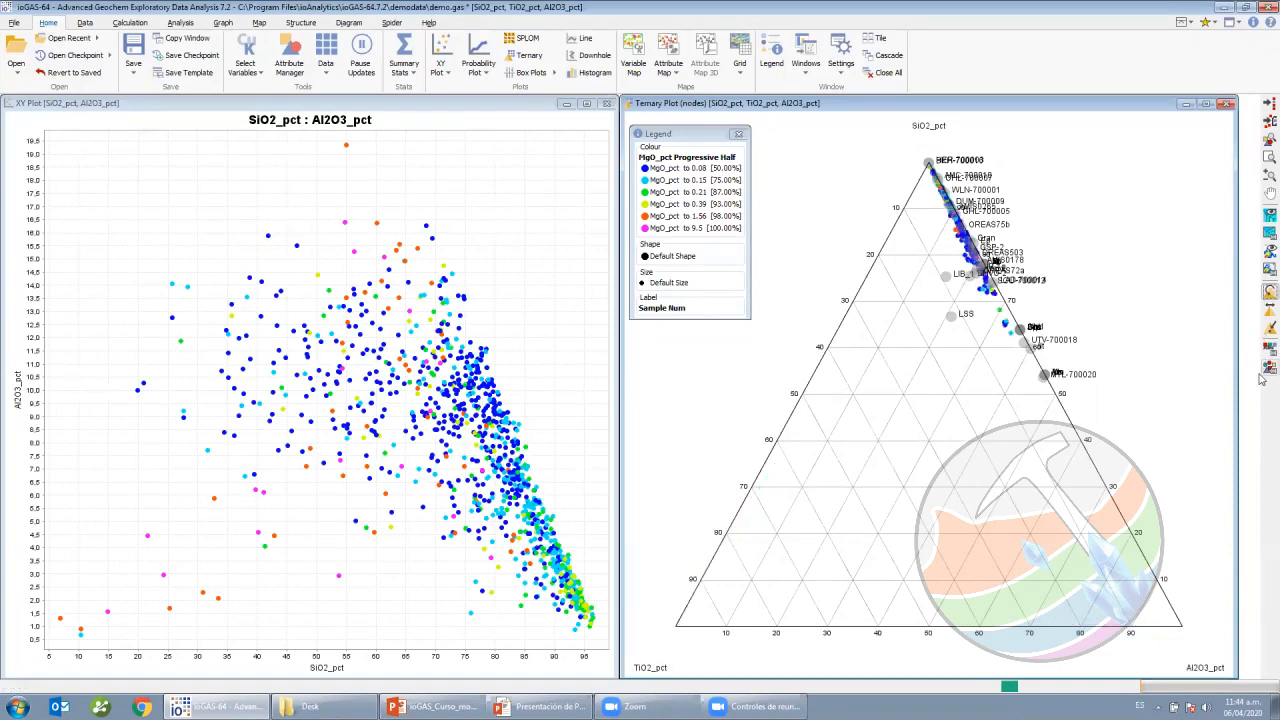
Flip the ternary plot's axes back and forth, ending with TiO2_pct and Al2O3_pct in their original corners.
{"action": "left_click", "coordinate": [1263, 312]}
{"action": "left_click", "coordinate": [1263, 312]}
{"action": "left_click", "coordinate": [1263, 312]}
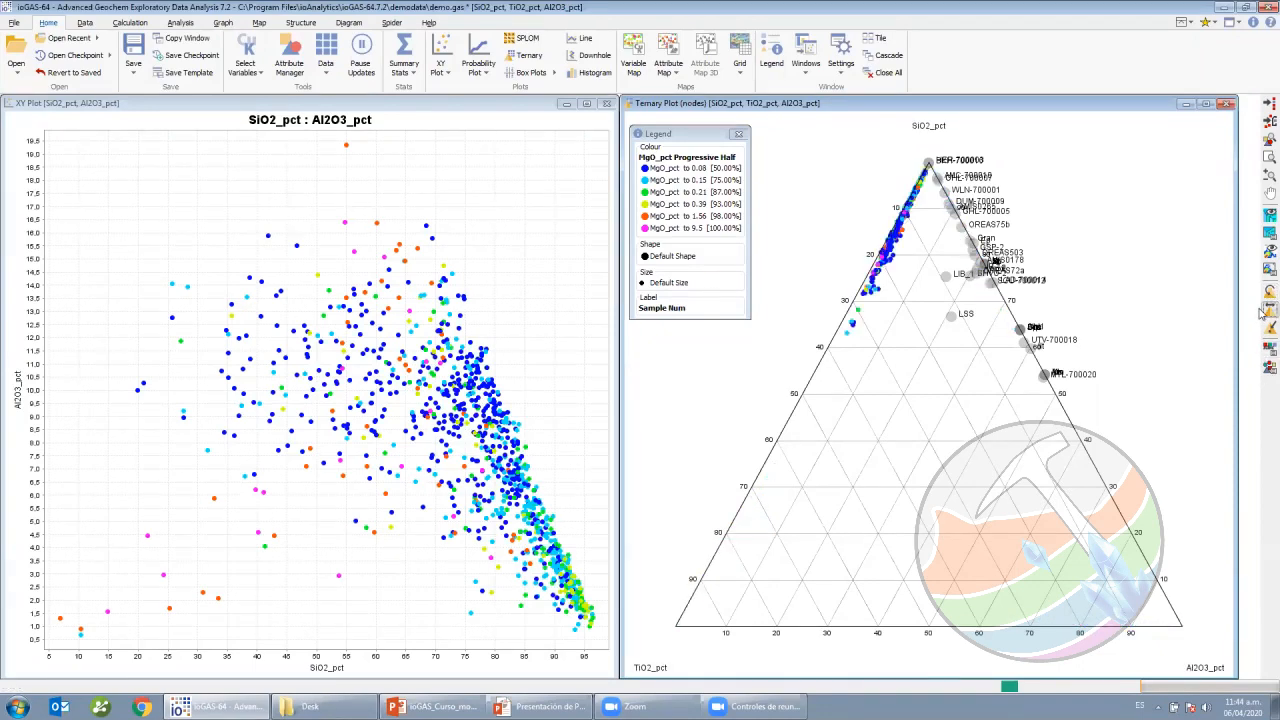
{"action": "left_click", "coordinate": [1263, 312]}
{"action": "left_click", "coordinate": [1263, 312]}
{"action": "left_click", "coordinate": [1263, 312]}
{"action": "left_click", "coordinate": [1263, 312]}
{"action": "left_click", "coordinate": [1263, 312]}
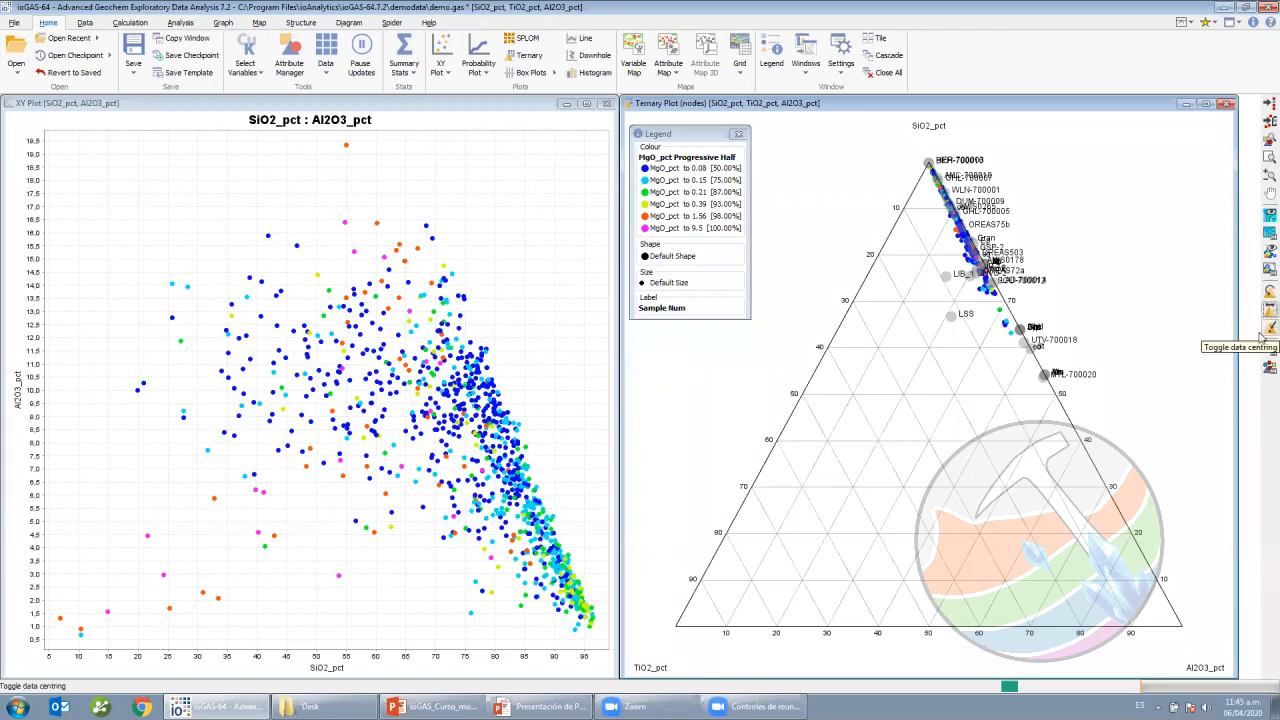
Turn data centring on, off and on again for the ternary plot.
{"action": "left_click", "coordinate": [1262, 336]}
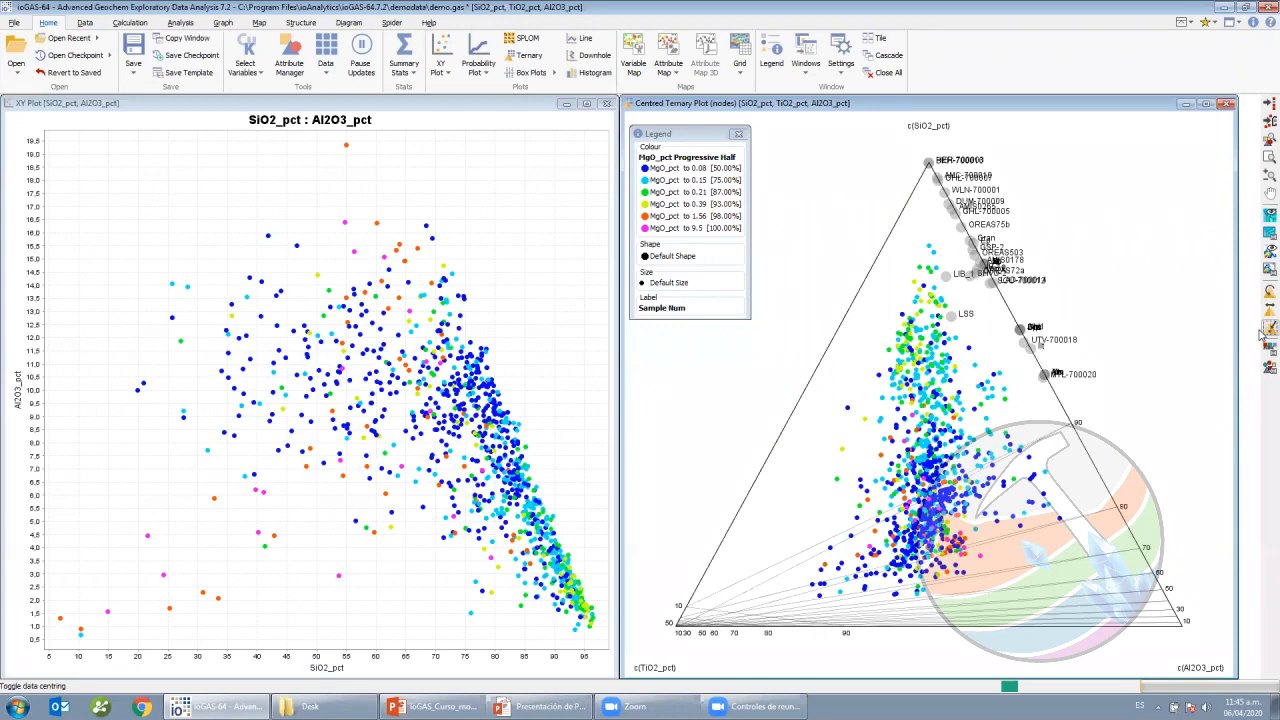
{"action": "left_click", "coordinate": [1263, 333]}
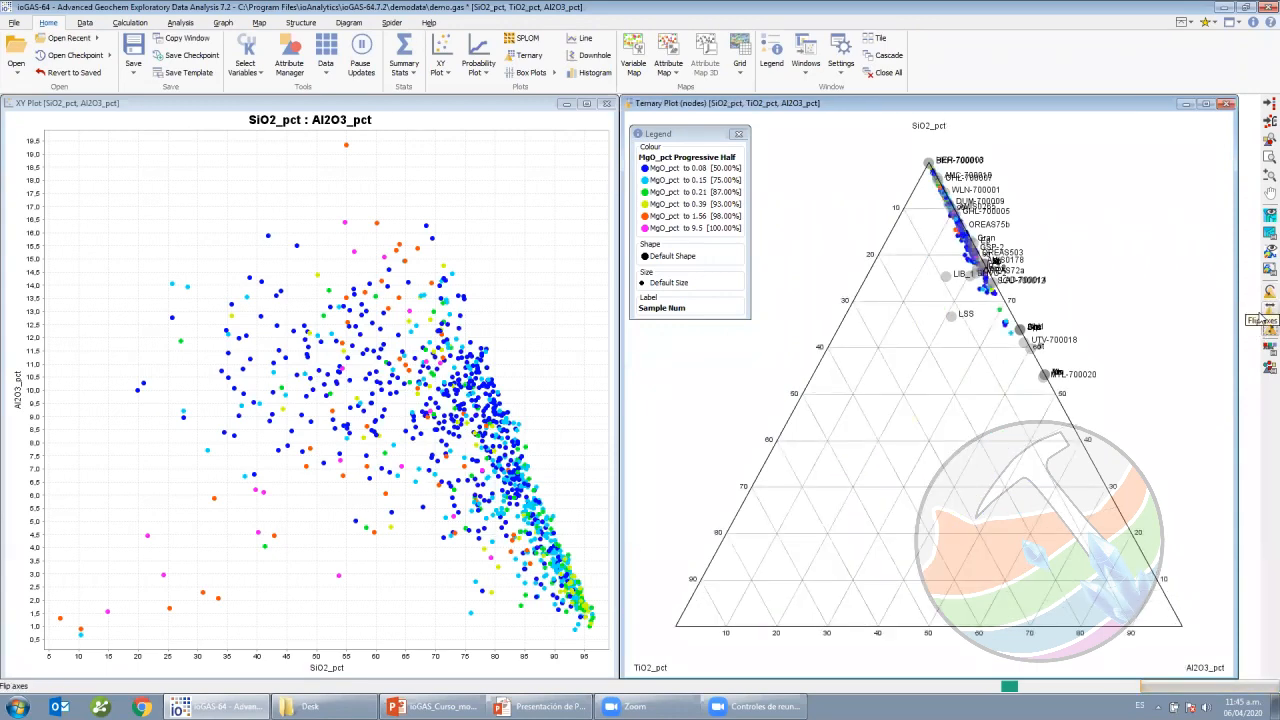
{"action": "left_click", "coordinate": [1264, 330]}
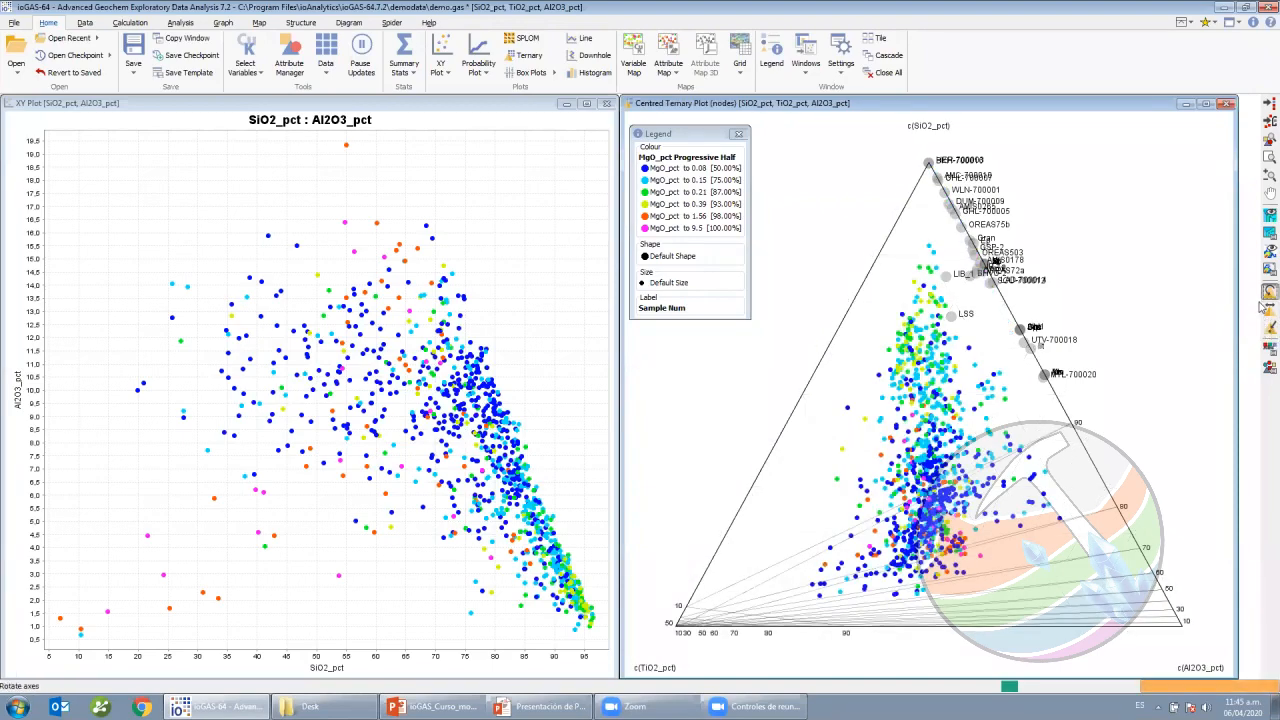
Try rotating and flipping the centred ternary axes, and restore the uncentred plot with its original axis order.
{"action": "left_click", "coordinate": [1265, 296]}
{"action": "left_click", "coordinate": [1265, 310]}
{"action": "left_click", "coordinate": [1265, 296]}
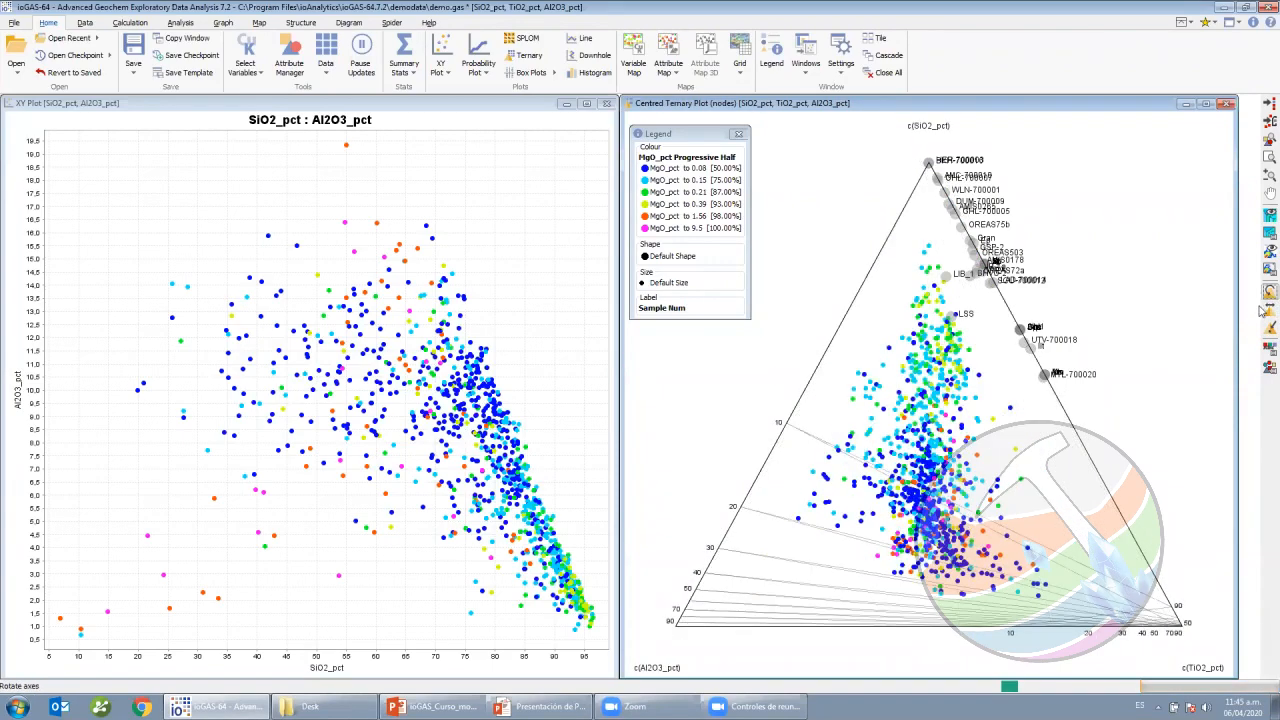
{"action": "left_click", "coordinate": [1264, 330]}
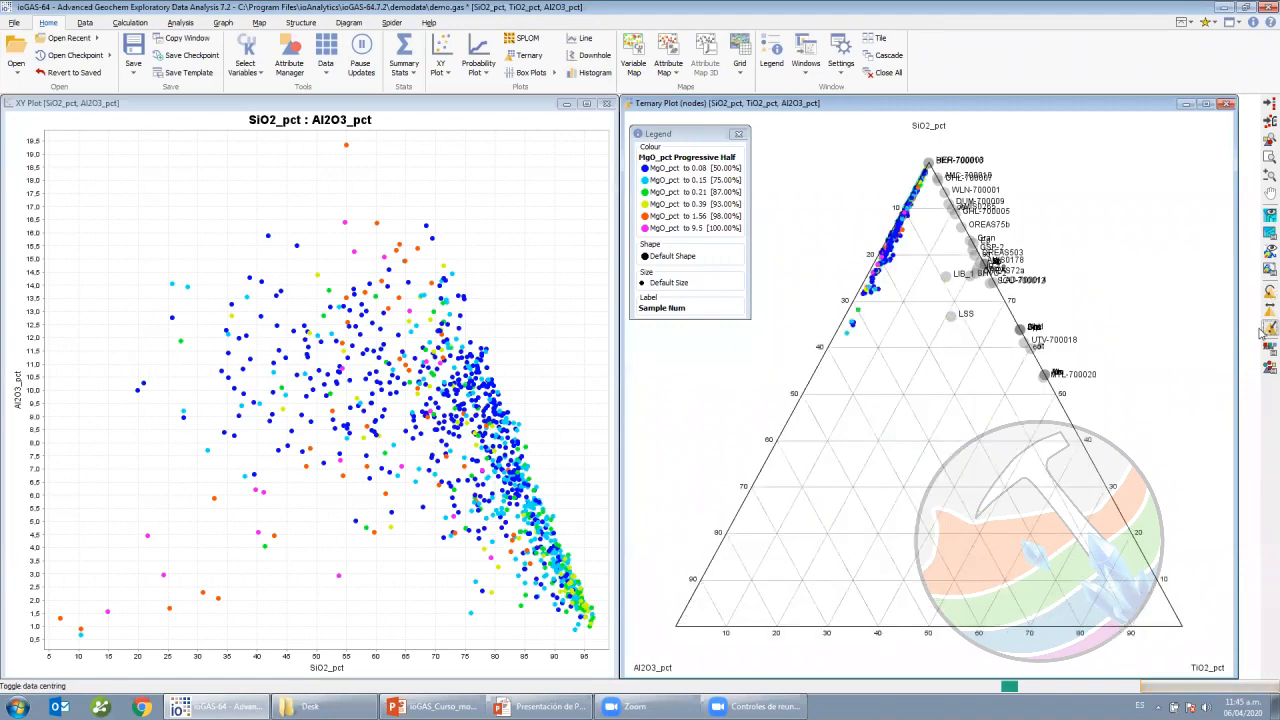
{"action": "left_click", "coordinate": [1266, 310]}
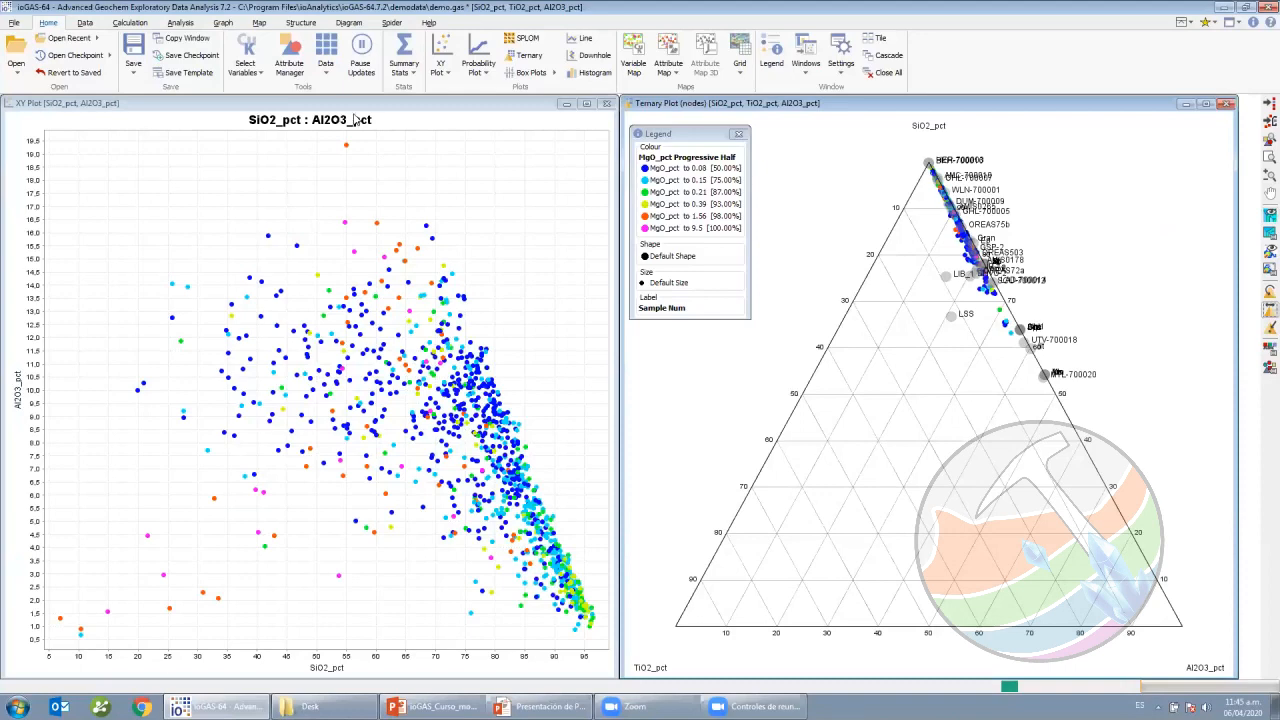
Activate the SiO2_pct versus Al2O3_pct XY plot and display its mineral and rock reference nodes.
{"action": "left_click", "coordinate": [328, 247]}
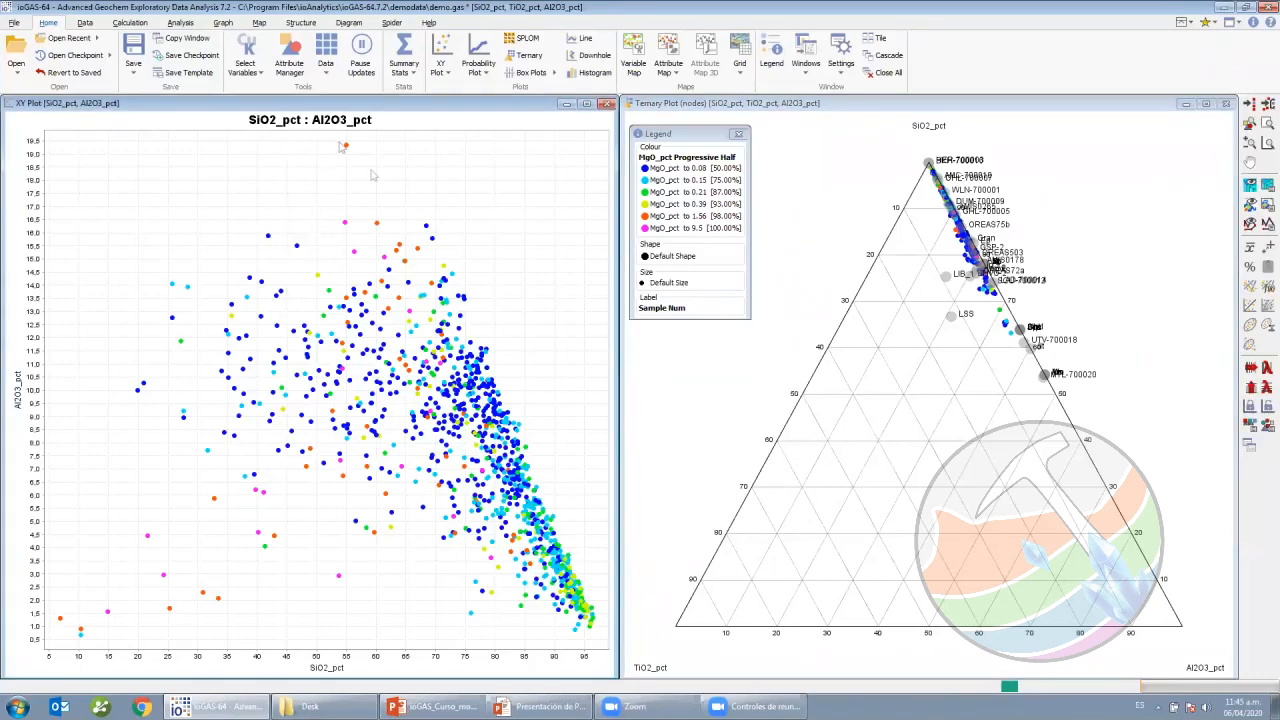
{"action": "left_click", "coordinate": [1251, 187]}
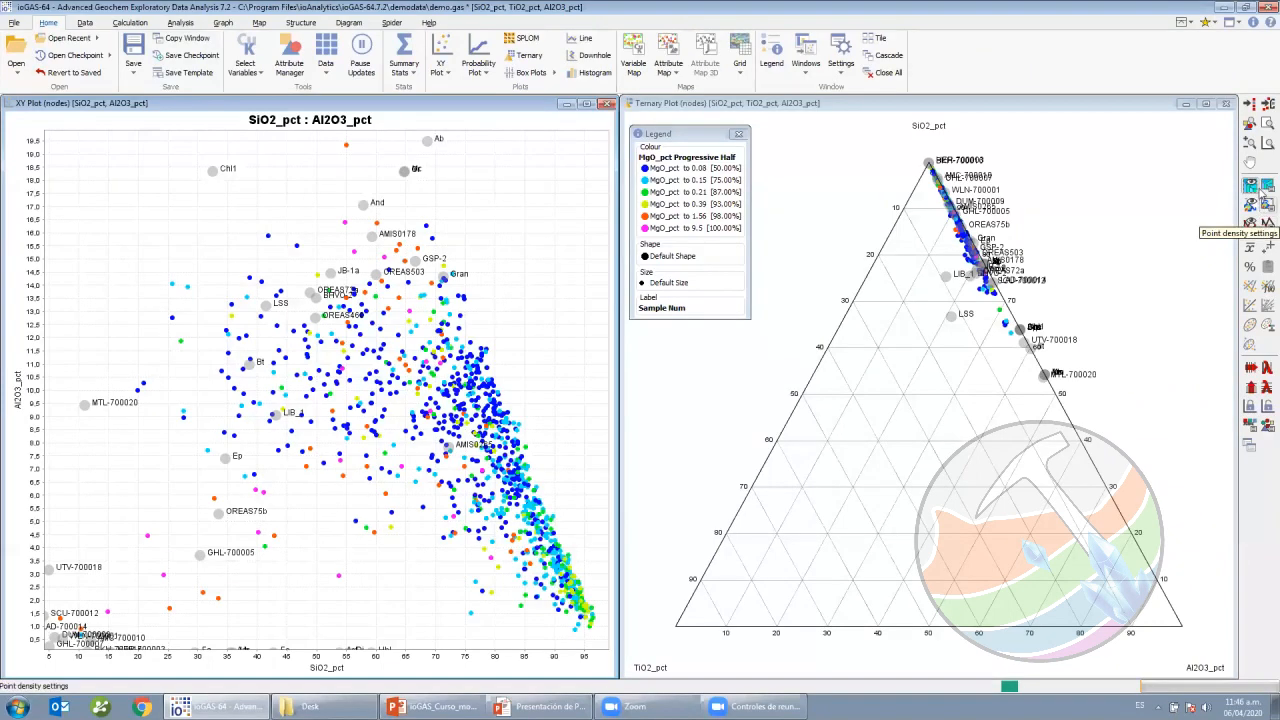
Examine the reference nodes available in the Minerals, Rocks and OSNACA categories, including several mineral groups, and close the node settings.
{"action": "left_click", "coordinate": [1264, 190]}
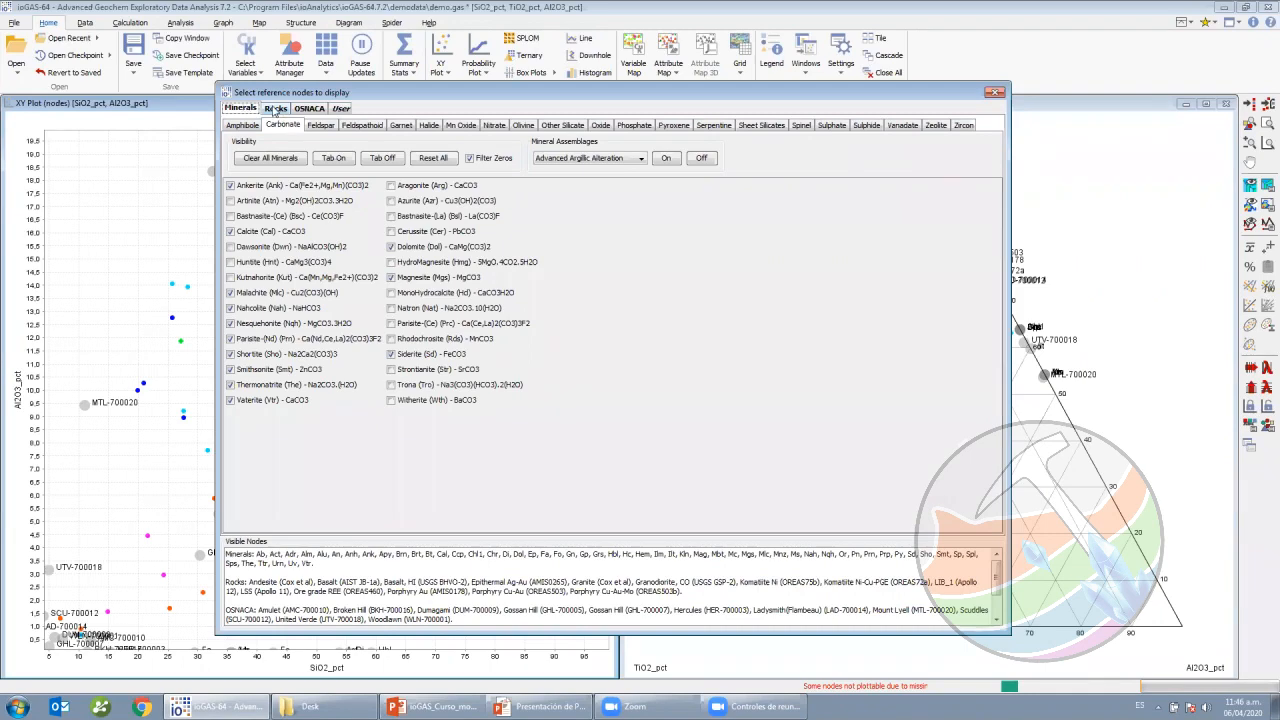
{"action": "left_click", "coordinate": [271, 108]}
{"action": "left_click", "coordinate": [303, 109]}
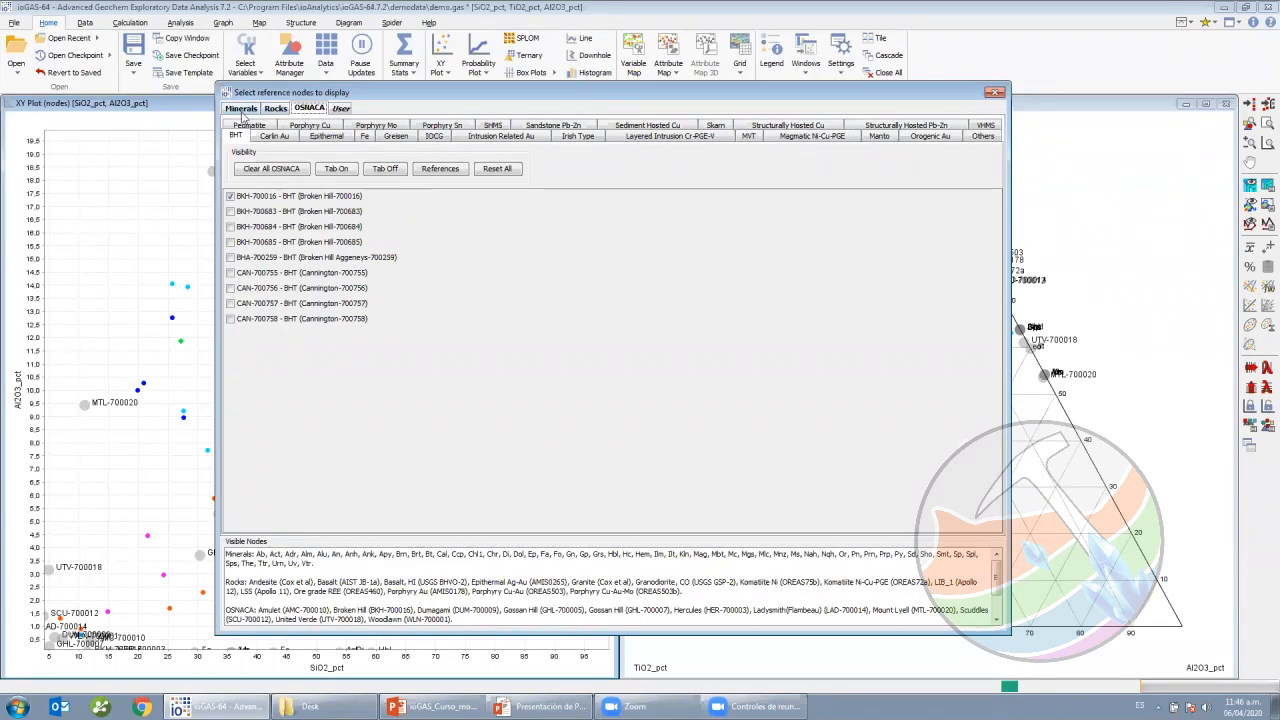
{"action": "left_click", "coordinate": [244, 110]}
{"action": "left_click", "coordinate": [275, 109]}
{"action": "left_click", "coordinate": [246, 109]}
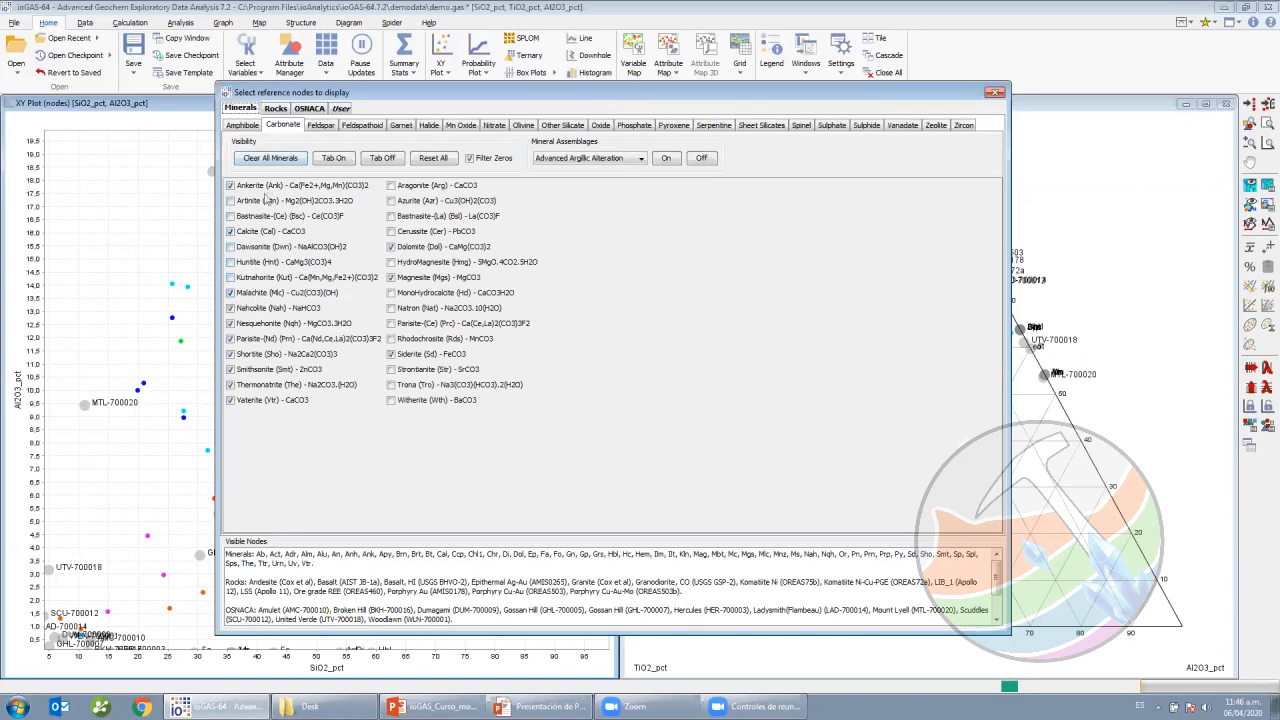
{"action": "left_click", "coordinate": [320, 127]}
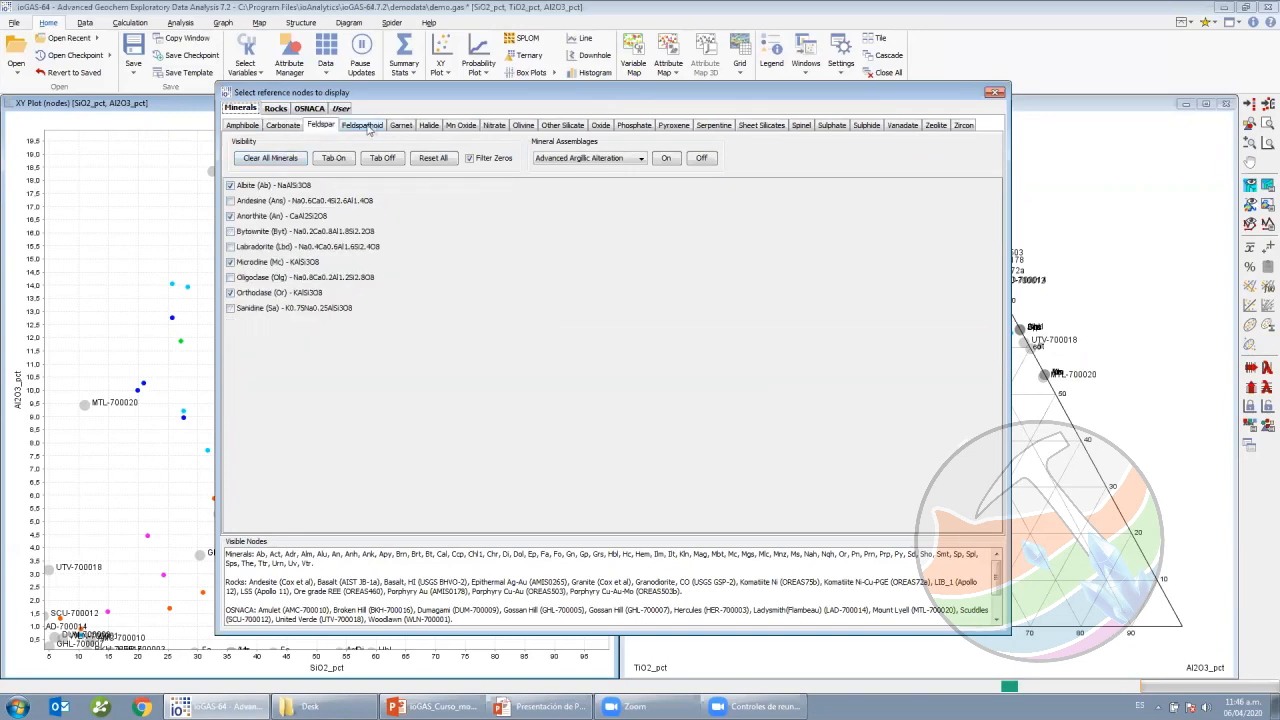
{"action": "left_click", "coordinate": [400, 126]}
{"action": "left_click", "coordinate": [491, 126]}
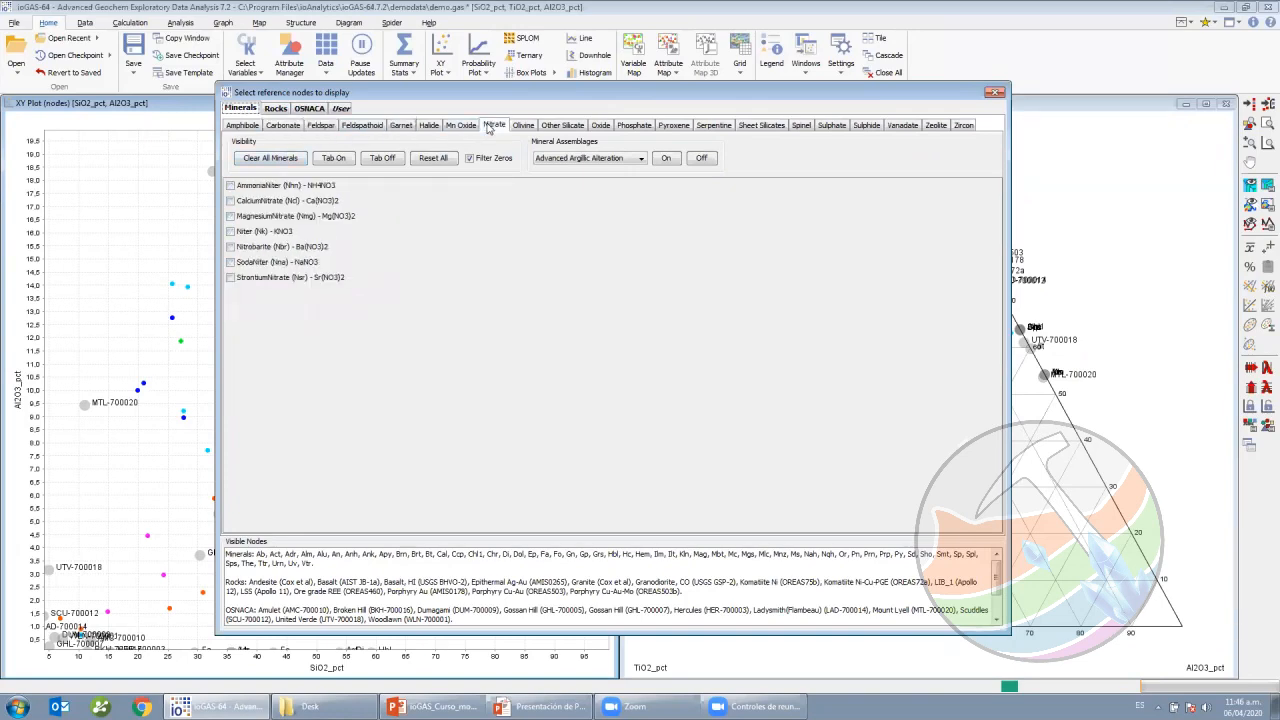
{"action": "left_click", "coordinate": [561, 126]}
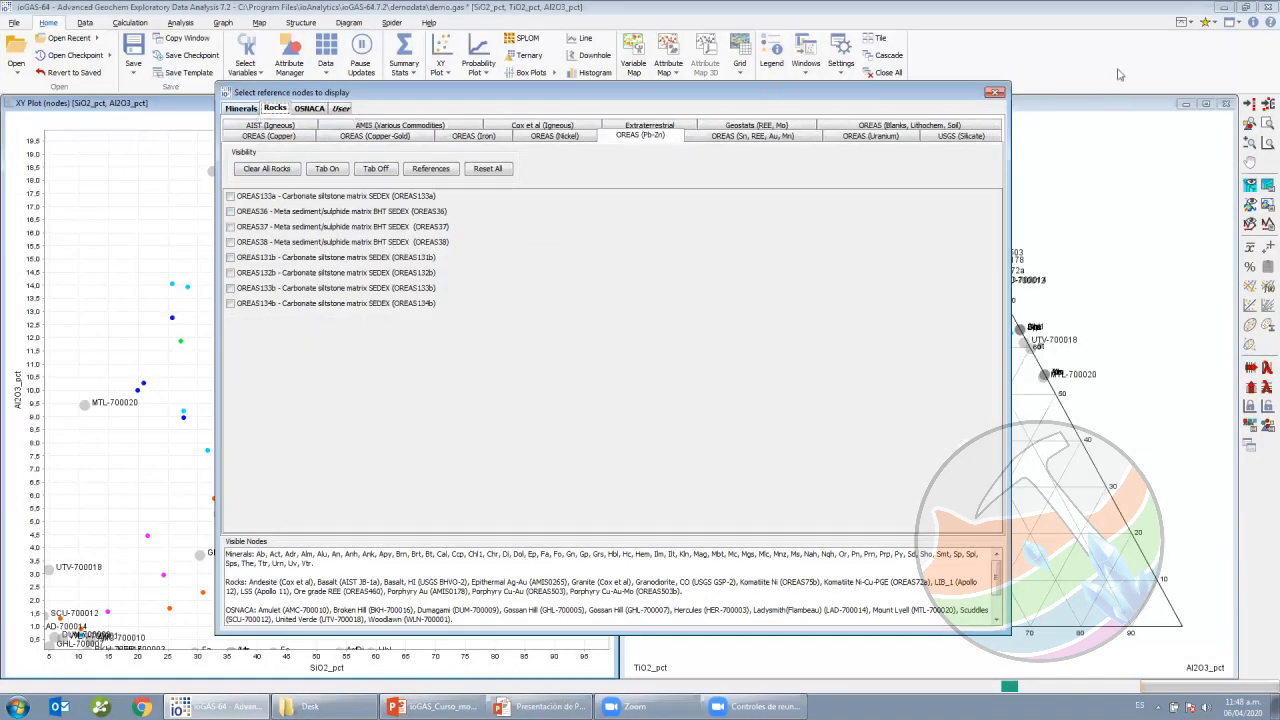
{"action": "left_click", "coordinate": [995, 92]}
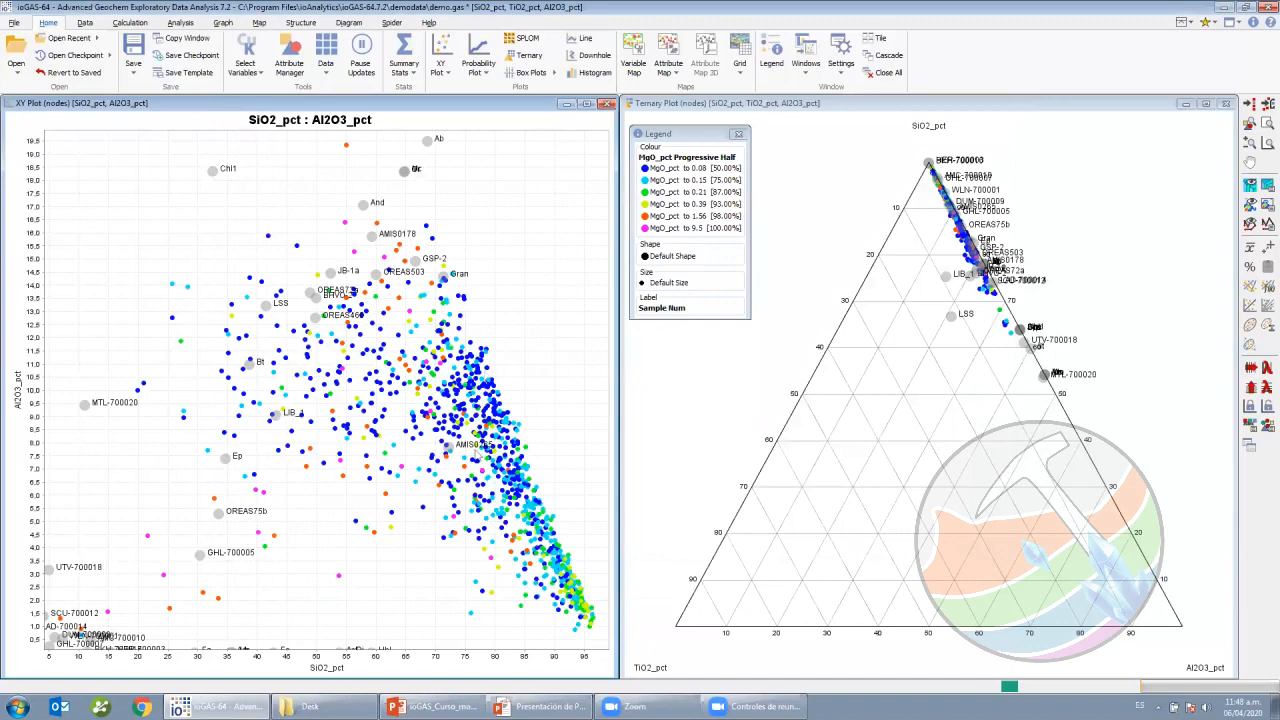
Activate the ternary plot and turn on data centring.
{"action": "left_click", "coordinate": [1003, 387]}
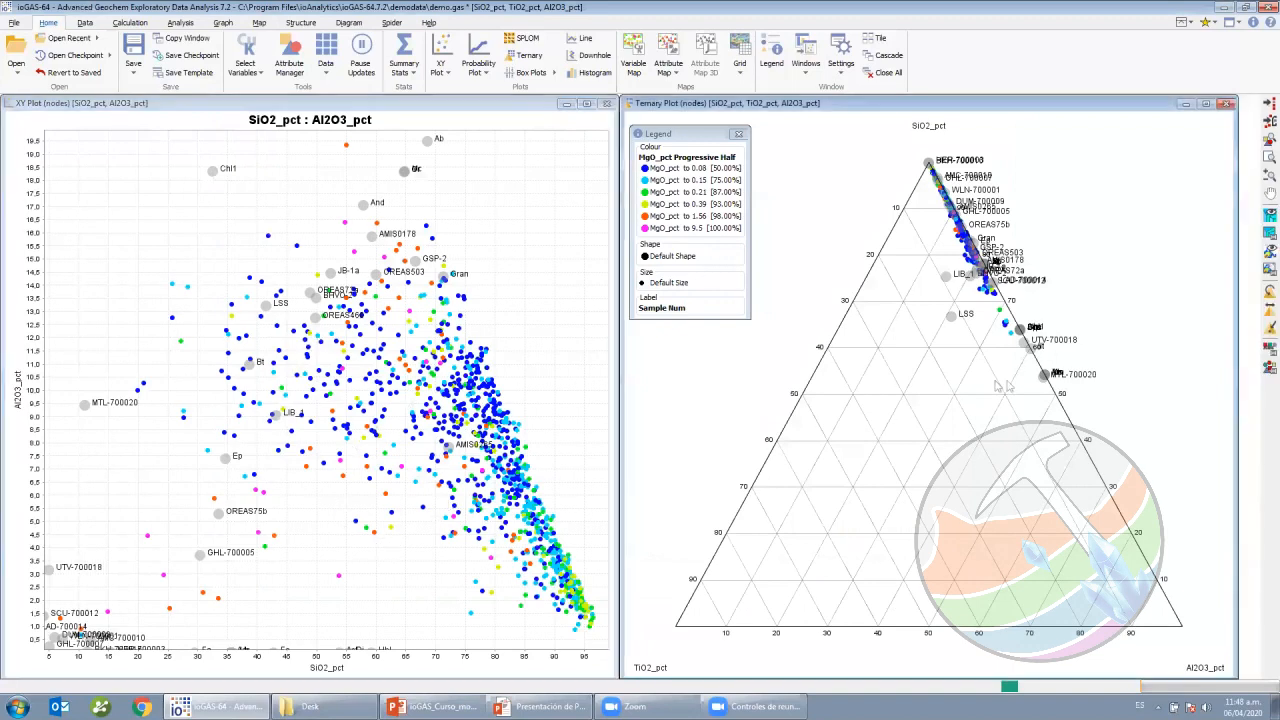
{"action": "left_click", "coordinate": [1269, 328]}
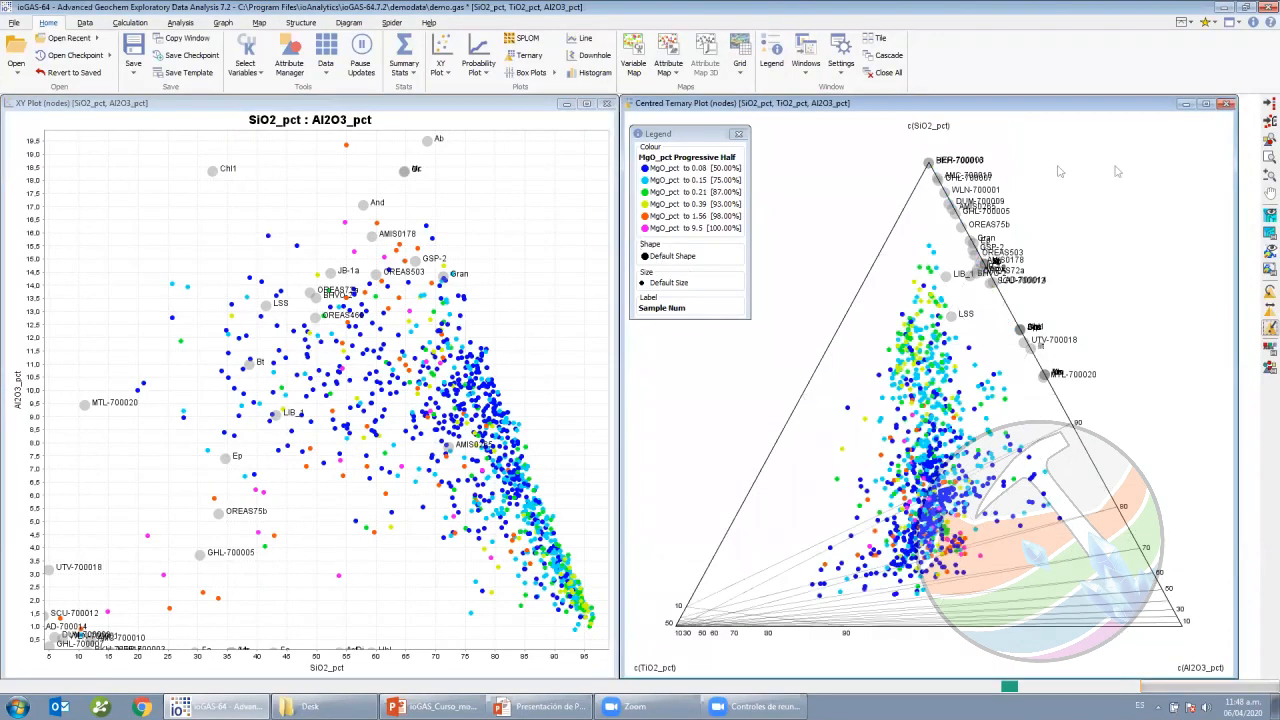
Switch the centred ternary plot's node labels to node names, and then to node descriptions.
{"action": "left_click", "coordinate": [1261, 226]}
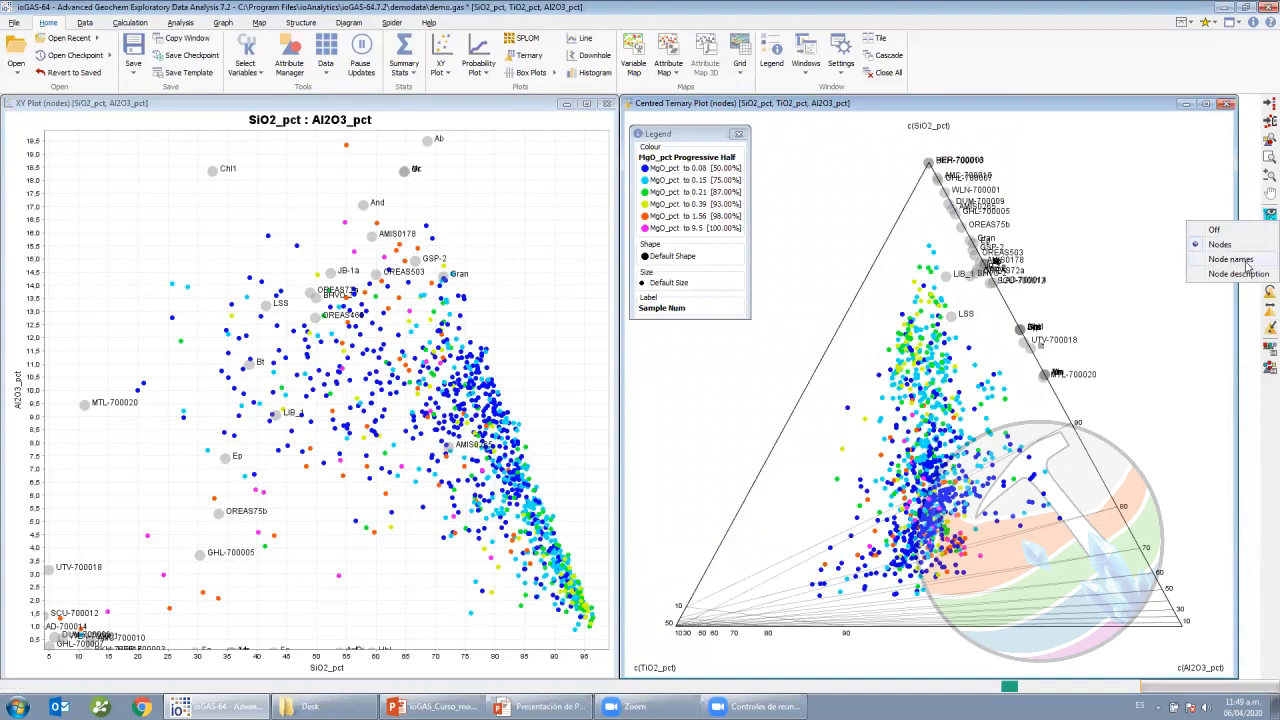
{"action": "left_click", "coordinate": [1245, 262]}
{"action": "left_click", "coordinate": [1268, 234]}
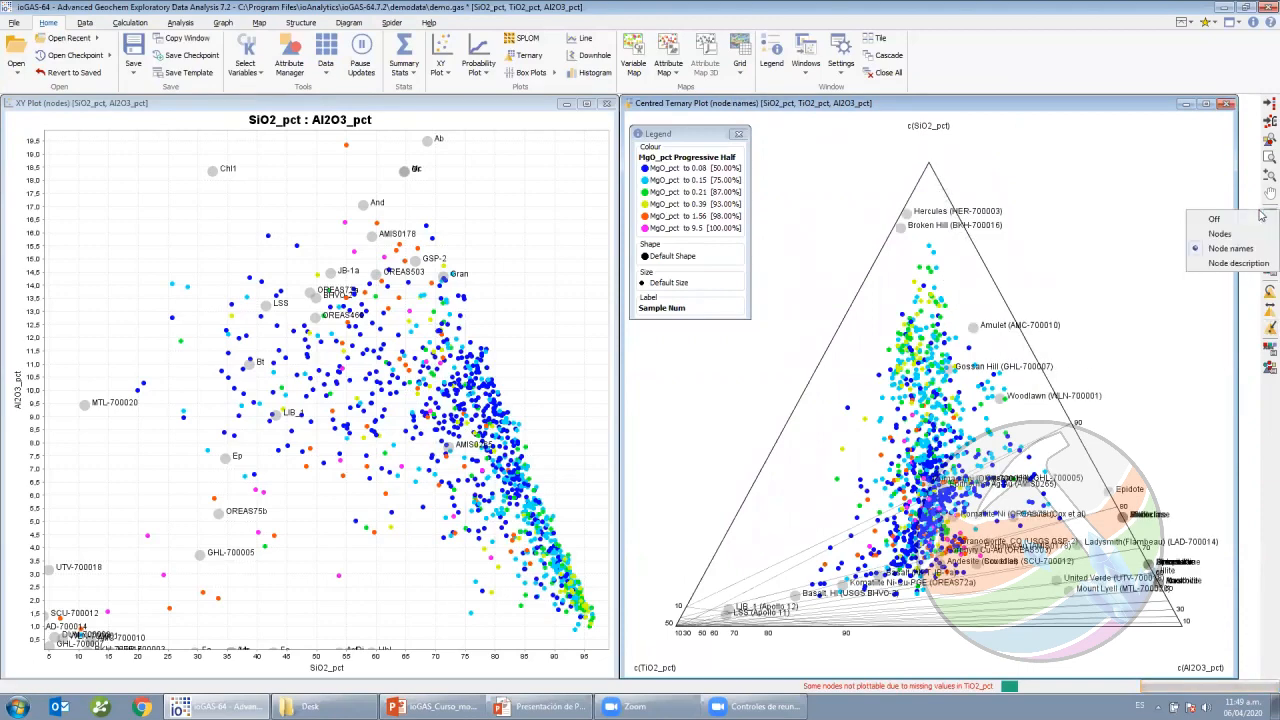
{"action": "left_click", "coordinate": [1249, 268]}
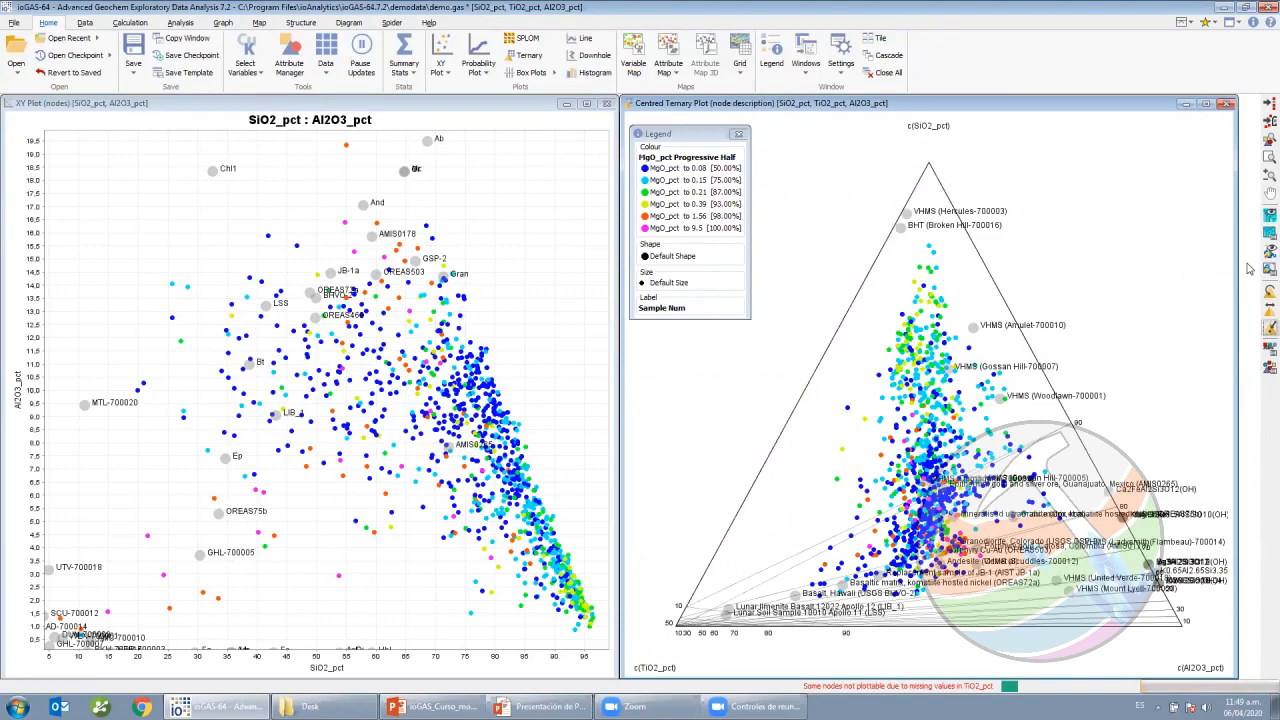
Turn off the reference nodes on the centred ternary plot.
{"action": "left_click", "coordinate": [1264, 232]}
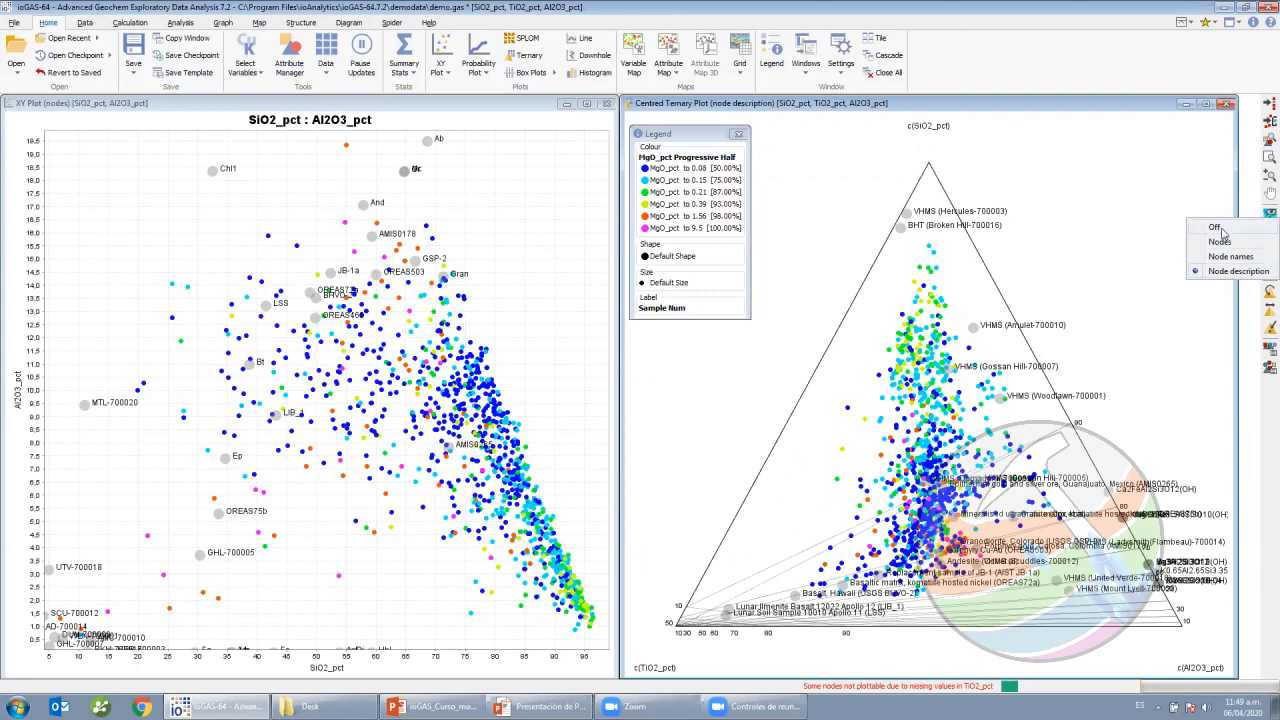
{"action": "left_click", "coordinate": [1222, 233]}
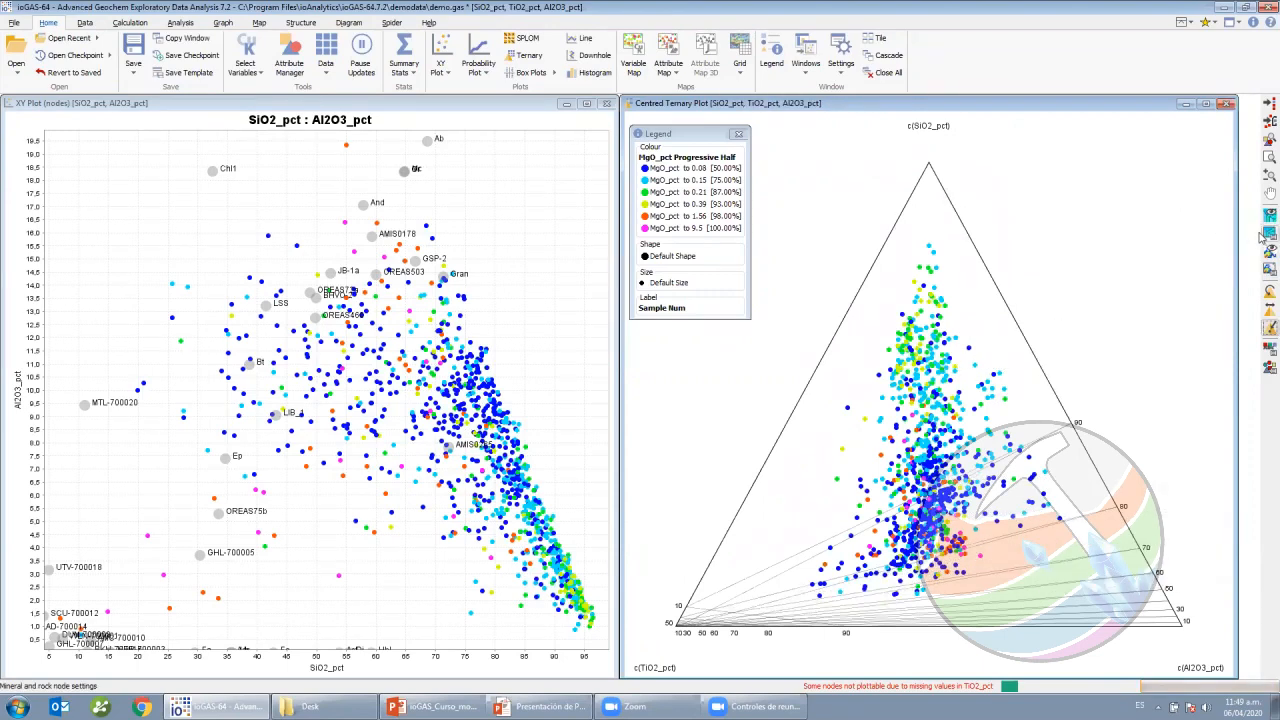
Overlay point density on the centred ternary plot at 100% opacity.
{"action": "left_click", "coordinate": [1260, 252]}
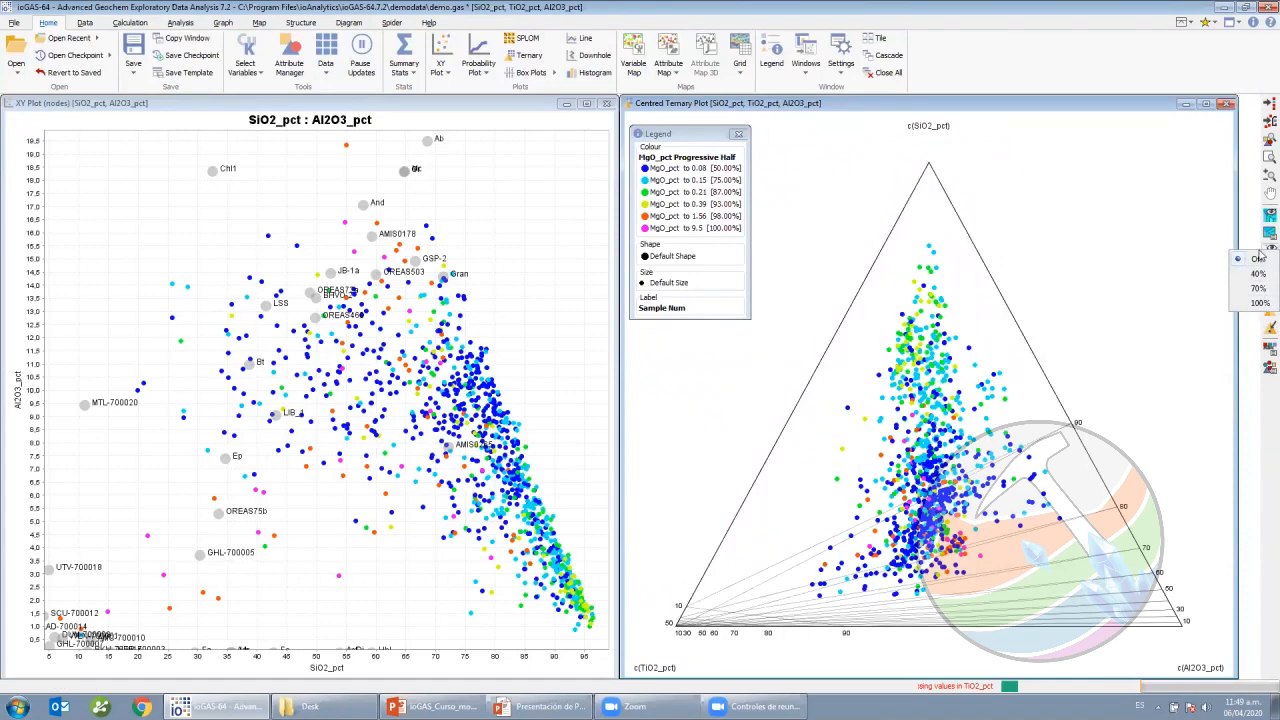
{"action": "left_click", "coordinate": [1260, 304]}
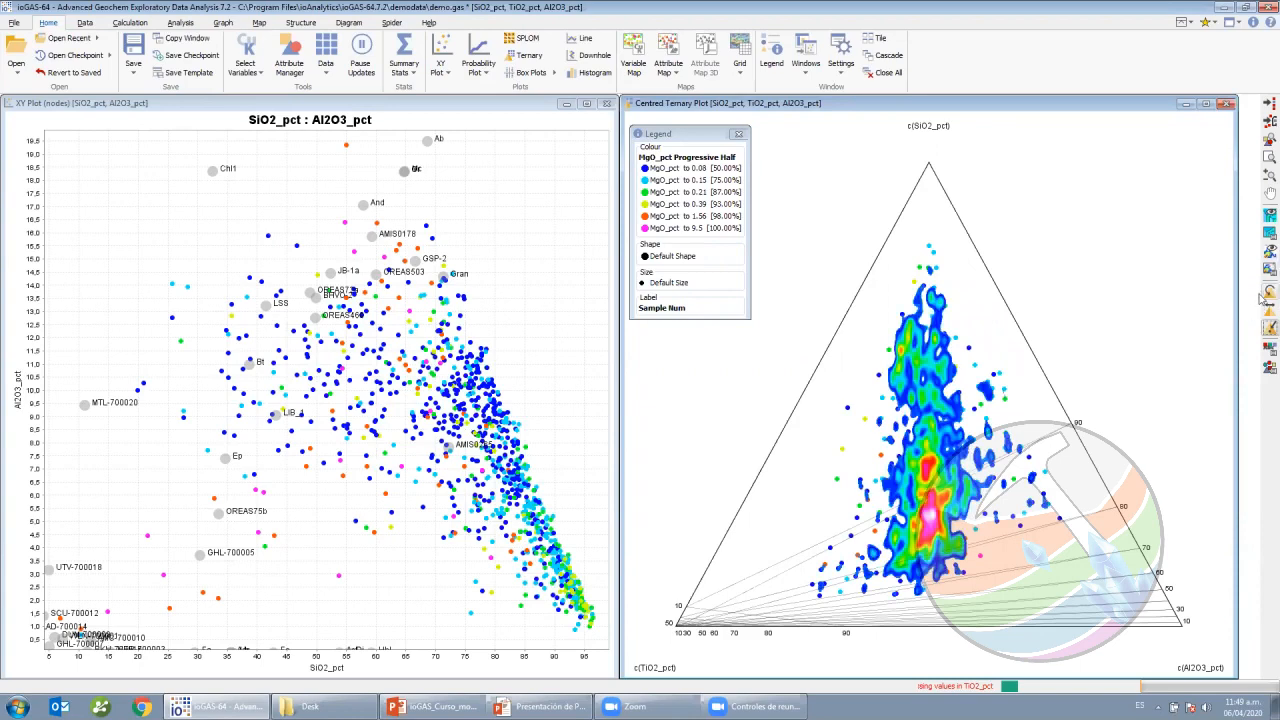
{"action": "left_click", "coordinate": [1263, 254]}
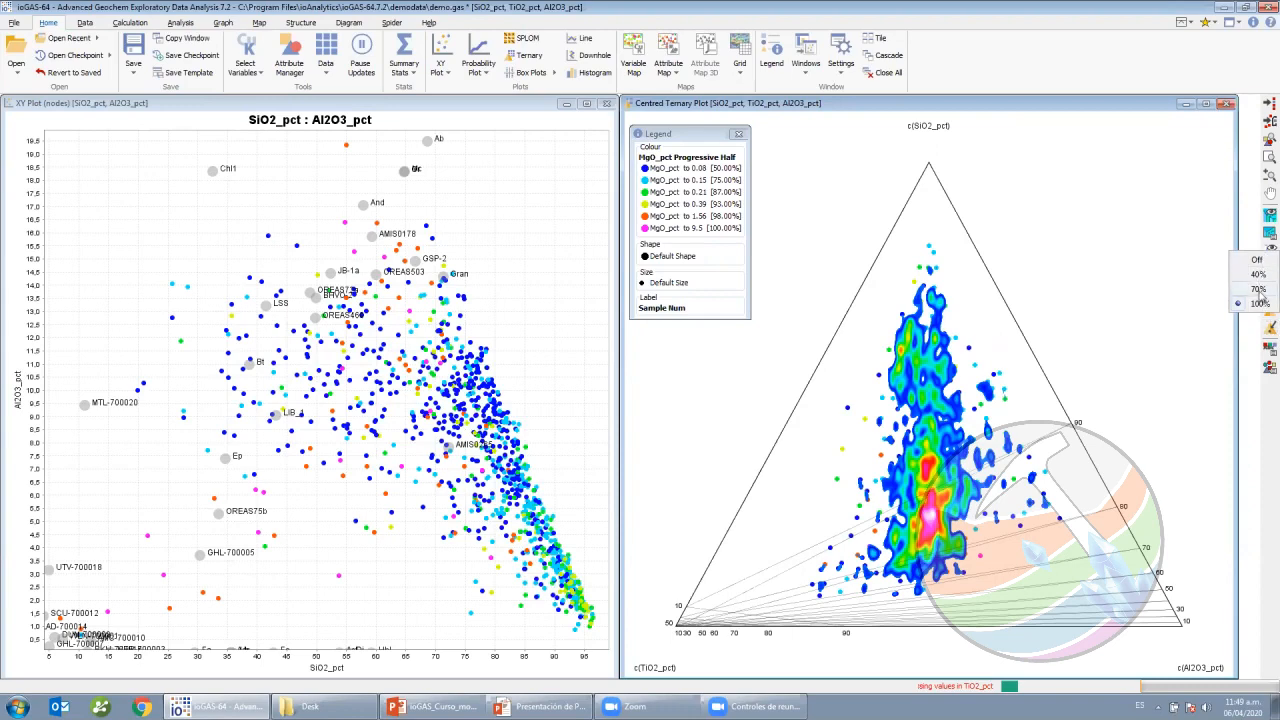
{"action": "left_click", "coordinate": [1258, 259]}
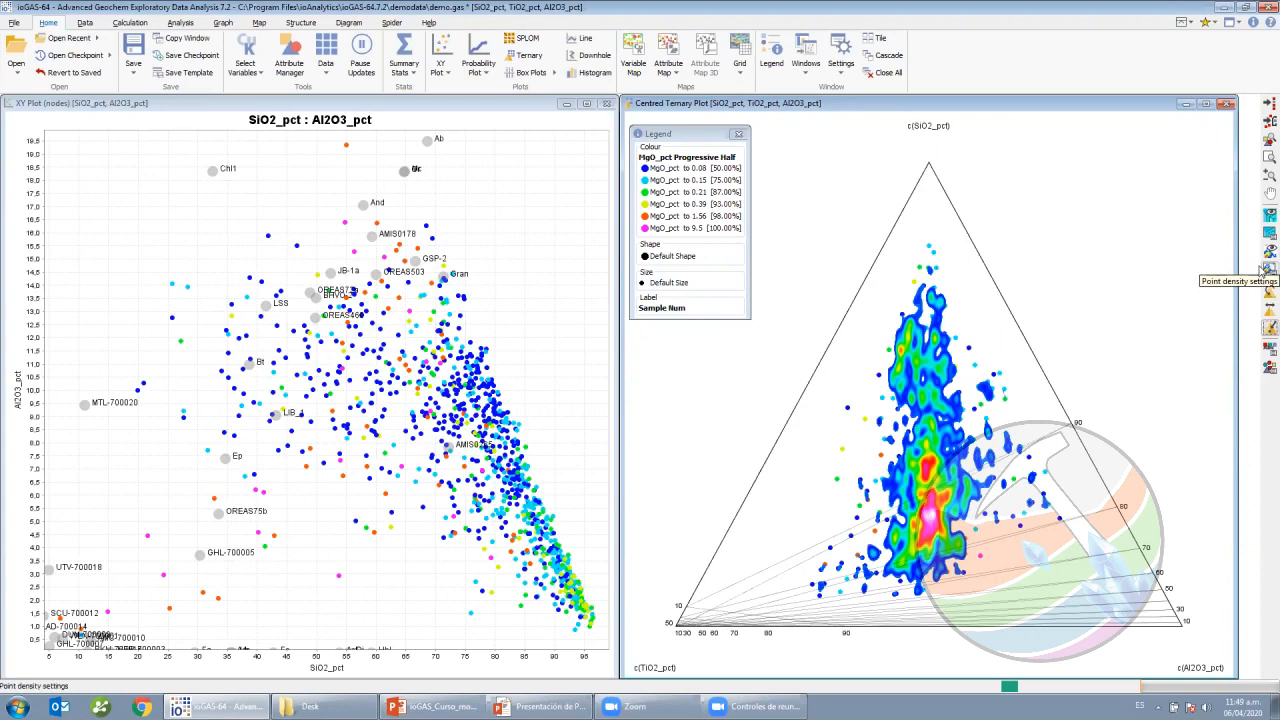
Set the centred ternary plot's point density to 40% opacity and show its density legend.
{"action": "left_click", "coordinate": [1266, 268]}
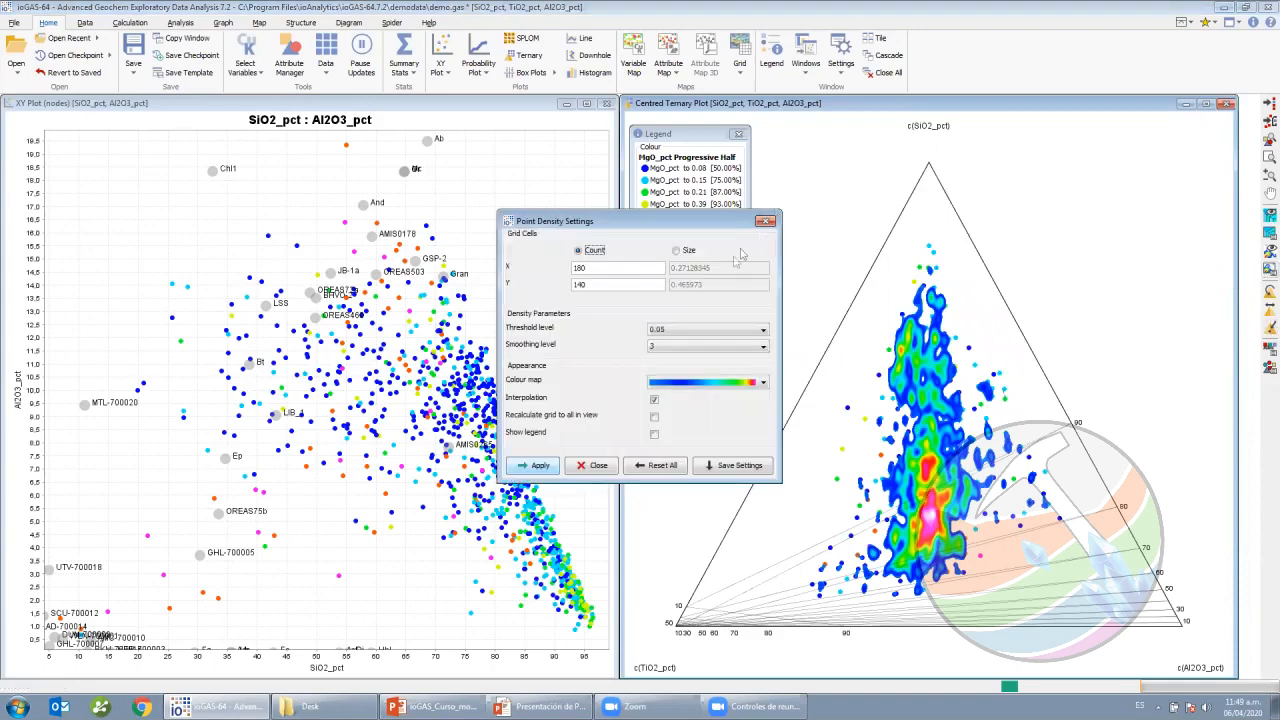
{"action": "left_click_drag", "start_coordinate": [621, 213], "coordinate": [355, 181]}
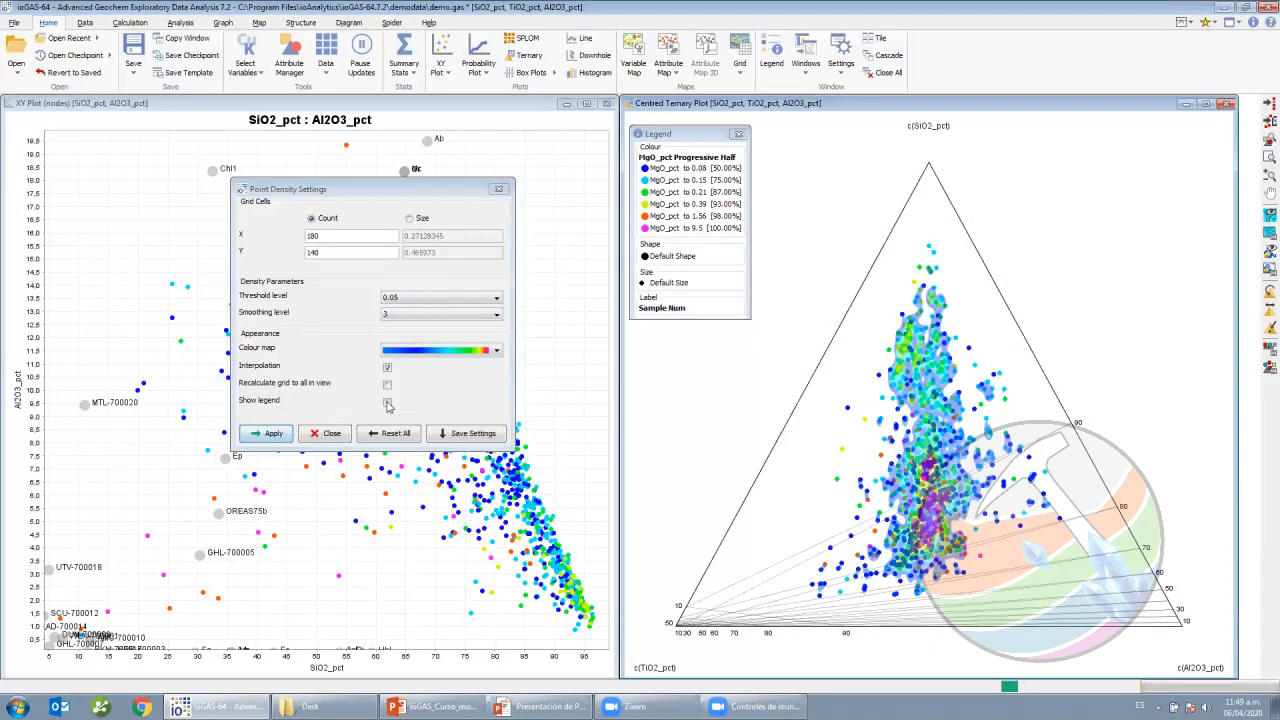
{"action": "left_click", "coordinate": [387, 401]}
{"action": "left_click", "coordinate": [264, 434]}
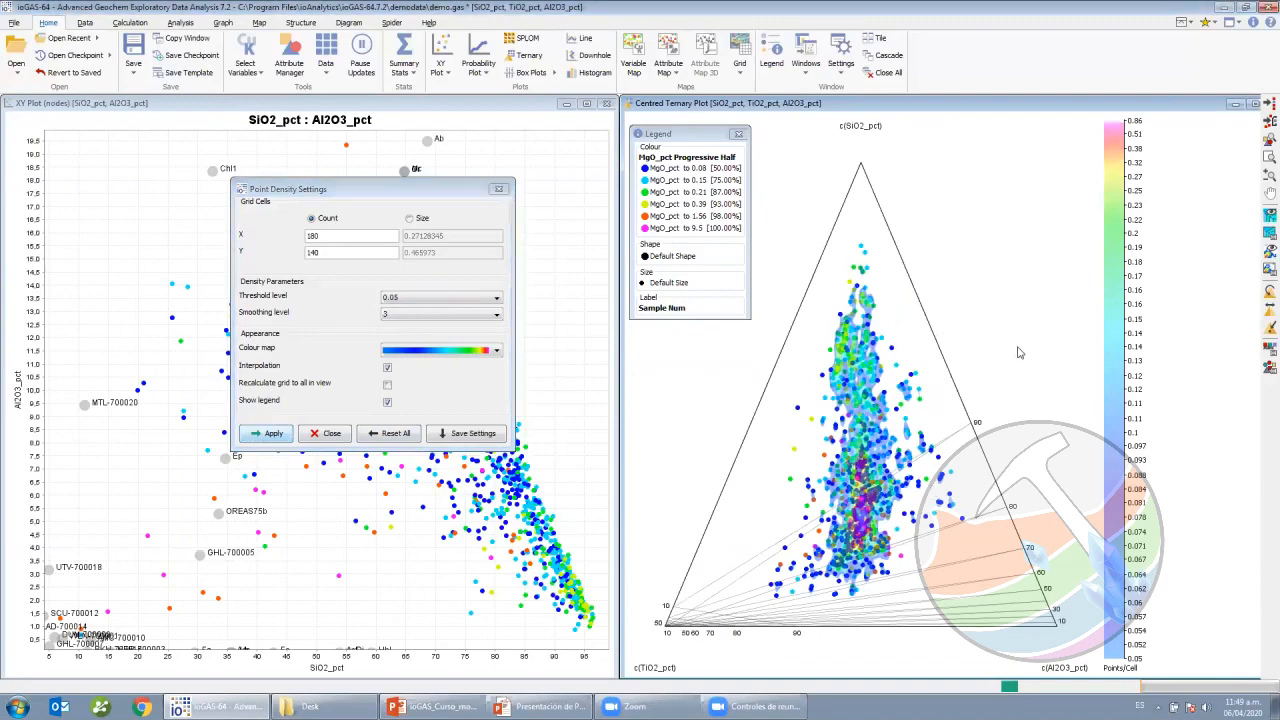
Maximise the centred ternary plot and examine the densest point cluster against the density legend.
{"action": "double_click", "coordinate": [1084, 104]}
{"action": "left_click", "coordinate": [600, 300]}
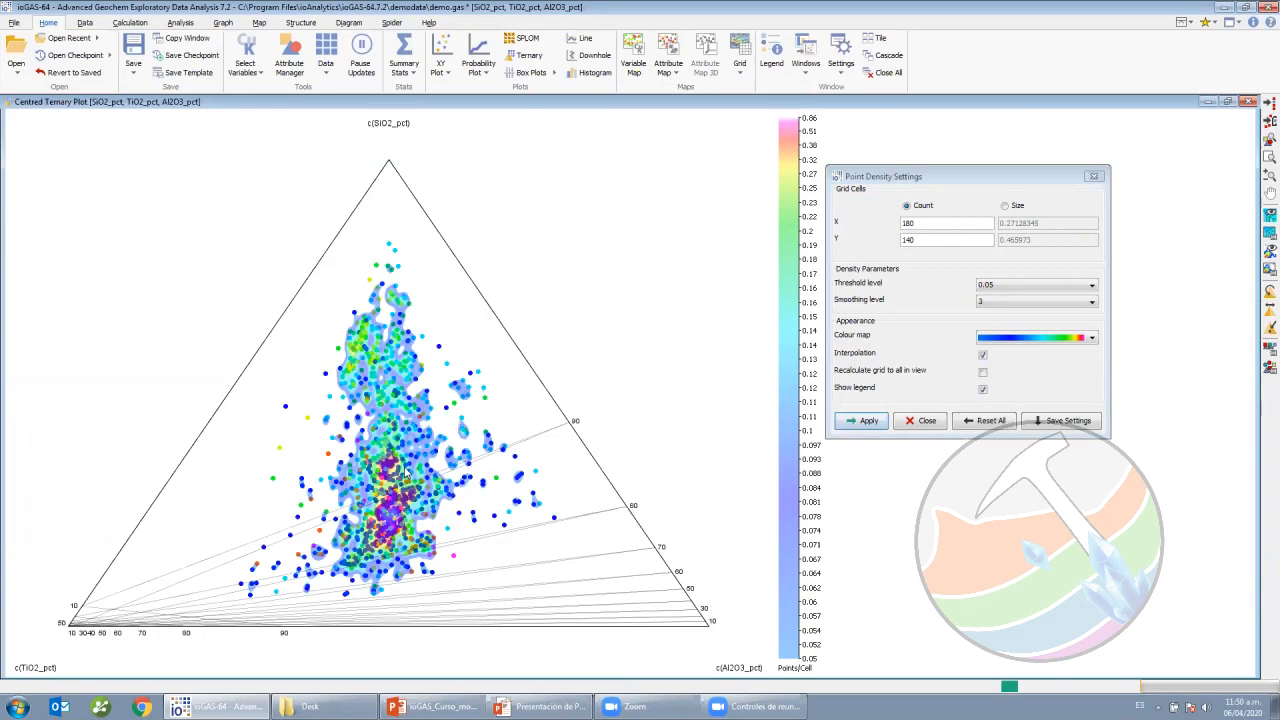
{"action": "mouse_move", "coordinate": [405, 470]}
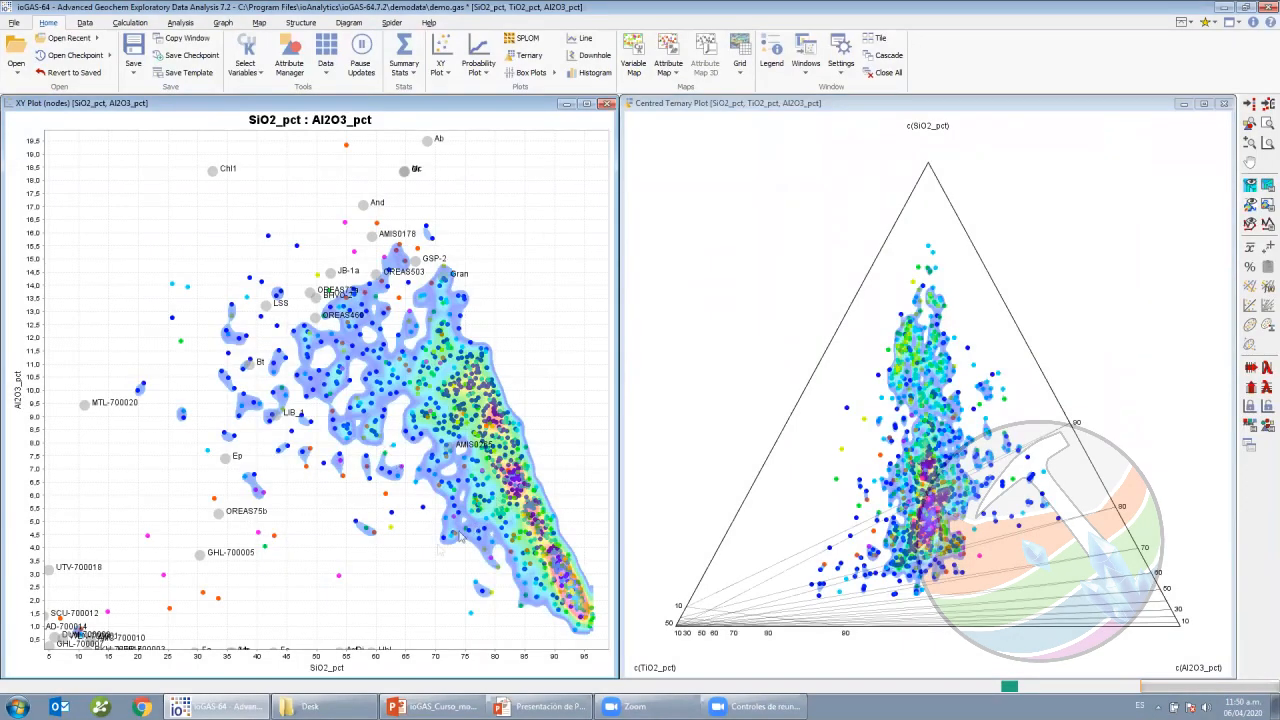
Turn off the reference nodes on the XY plot and set its point density to 100% opacity.
{"action": "left_click", "coordinate": [1266, 203]}
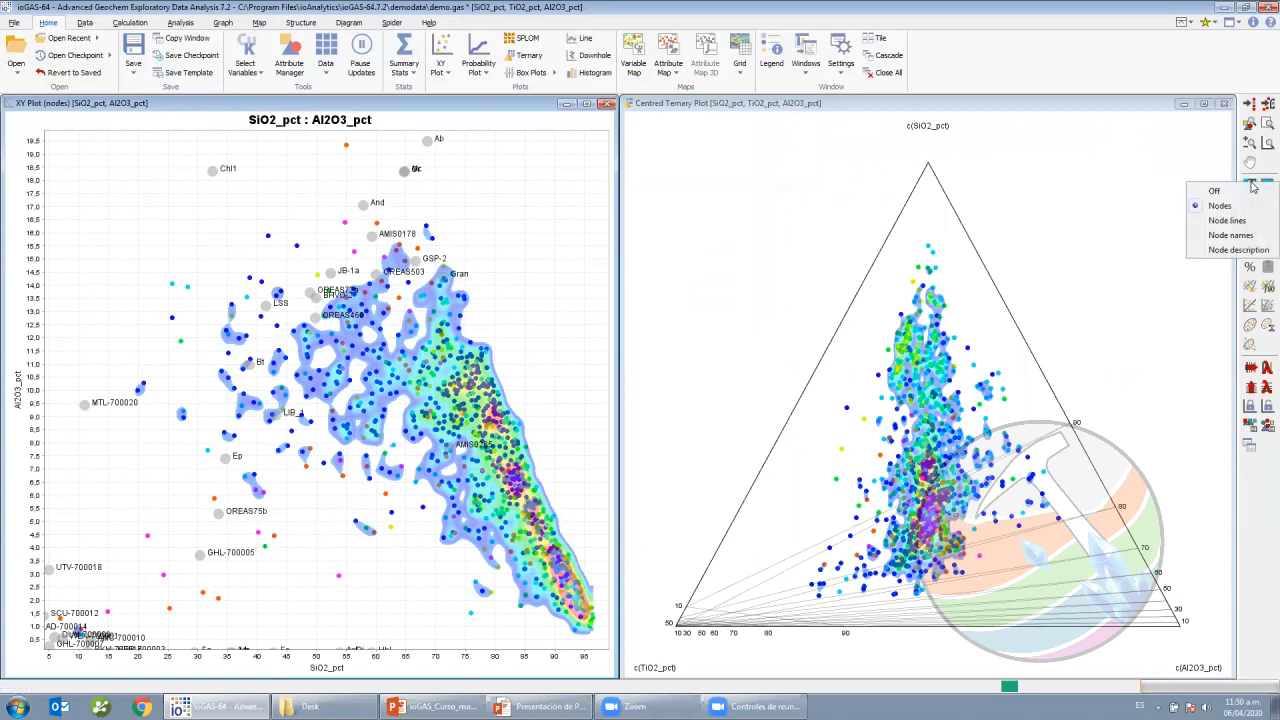
{"action": "left_click", "coordinate": [1212, 217]}
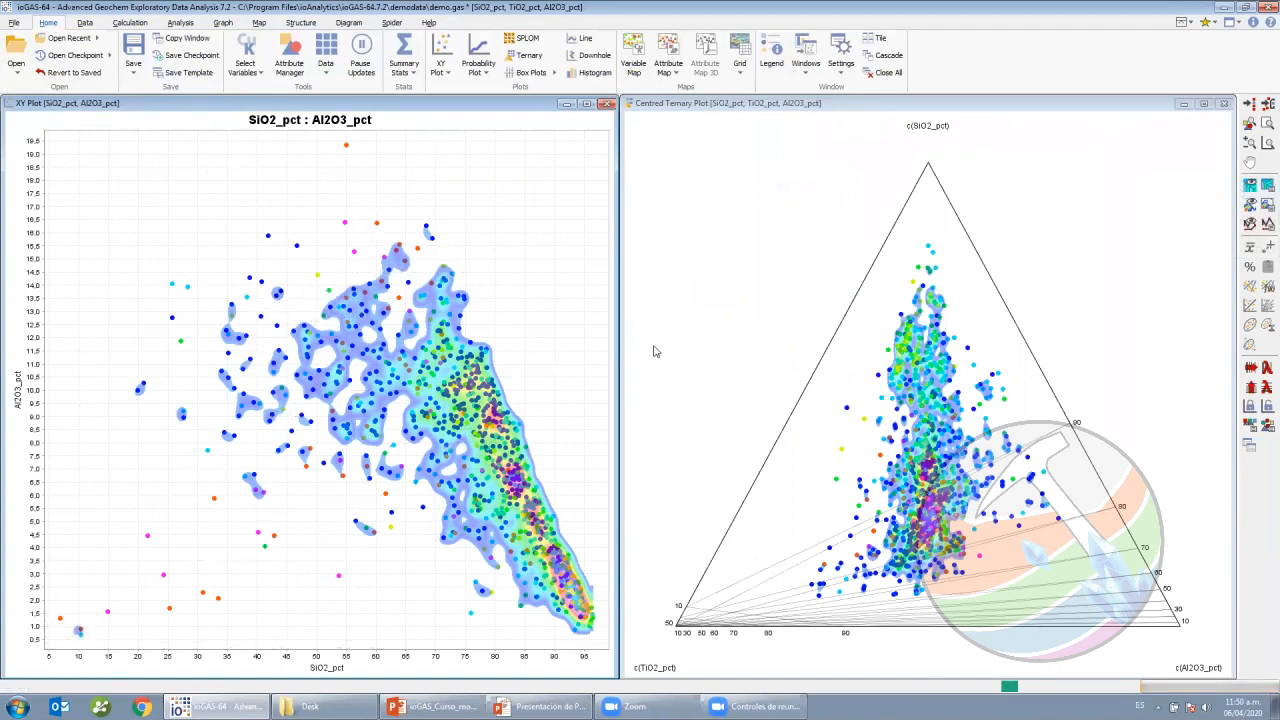
{"action": "left_click", "coordinate": [1250, 205]}
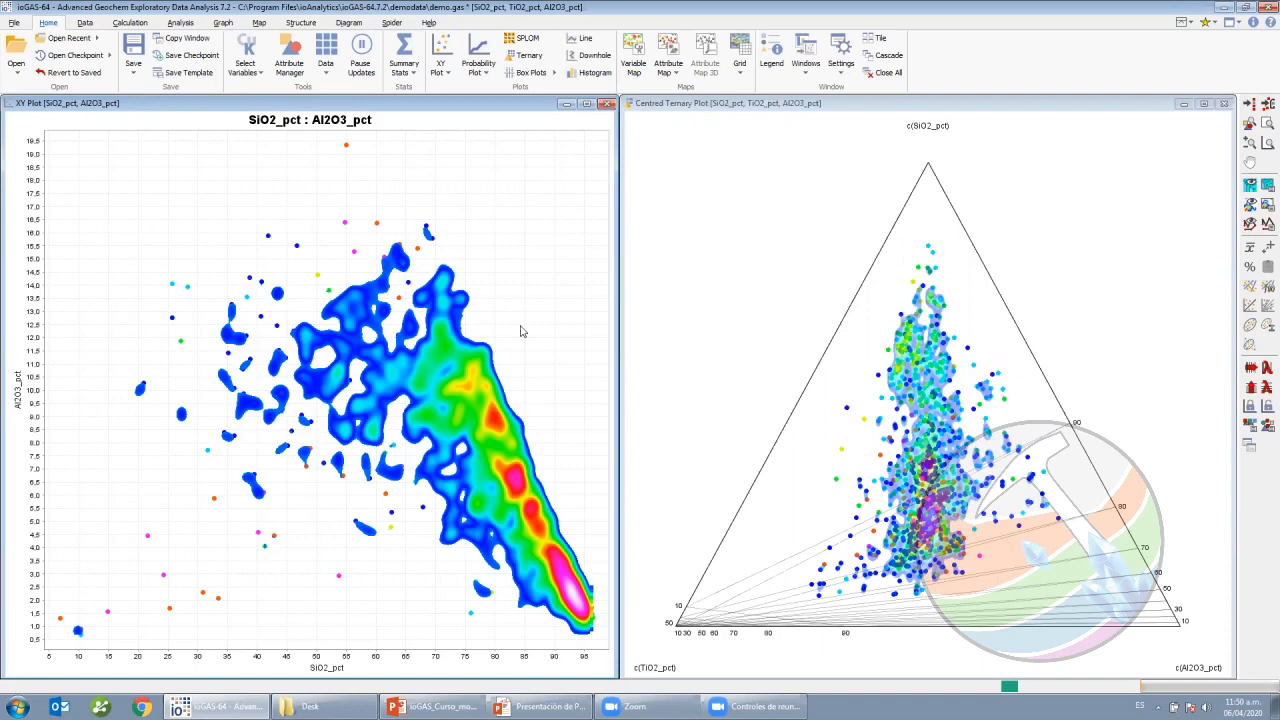
Show the point density legend on the XY plot and close the density settings.
{"action": "left_click", "coordinate": [1254, 207]}
{"action": "left_click", "coordinate": [654, 433]}
{"action": "left_click", "coordinate": [540, 466]}
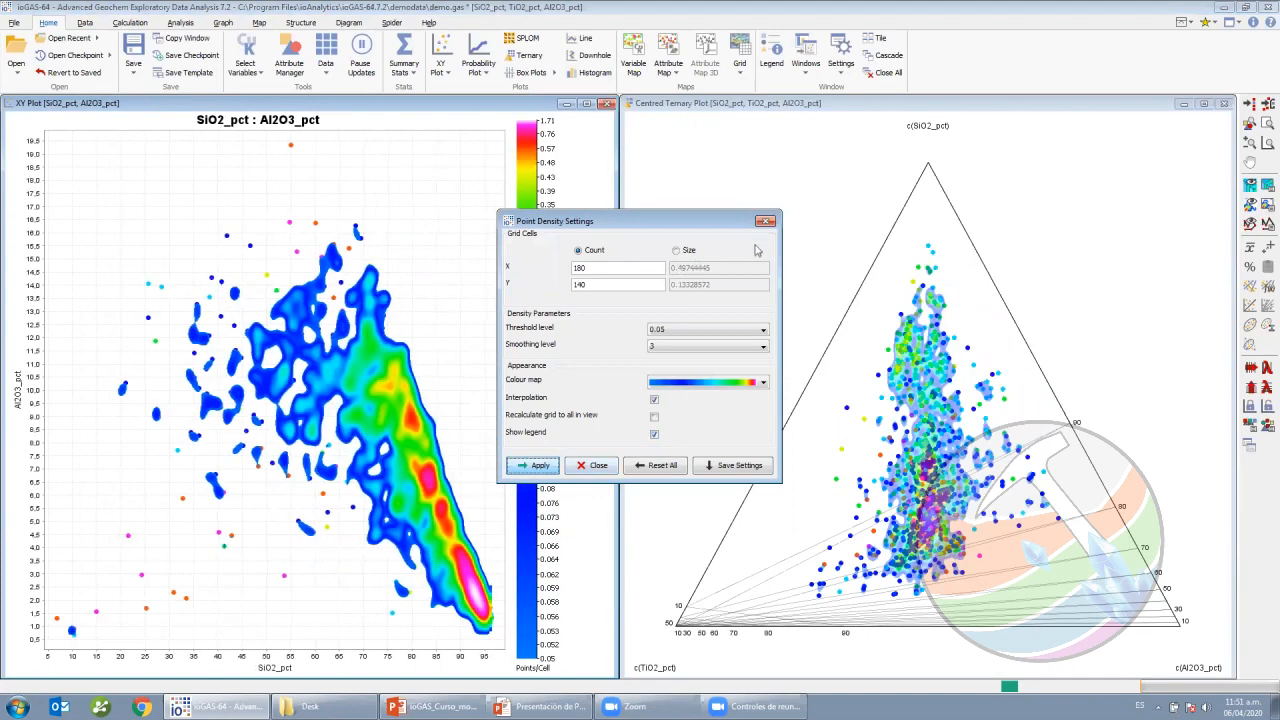
{"action": "left_click", "coordinate": [765, 220]}
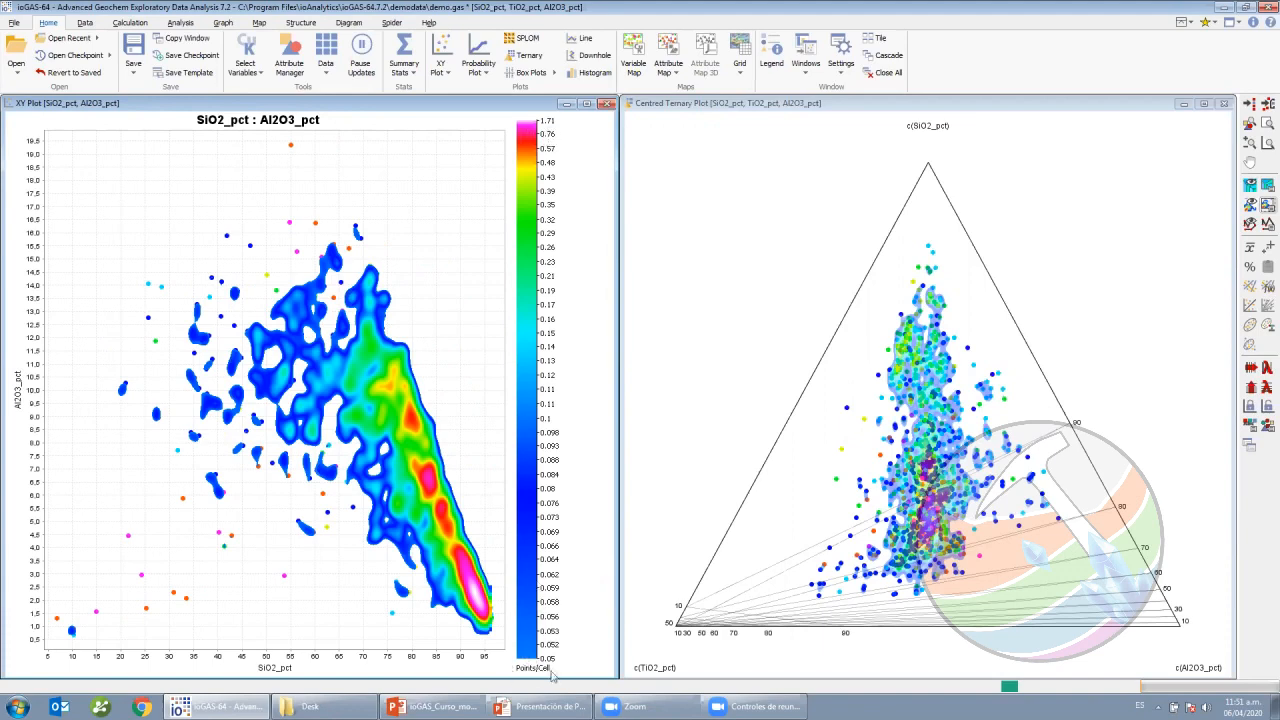
Examine the highest-density zone of the XY plot up close against the points-per-cell legend.
{"action": "scroll", "coordinate": [460, 567], "scroll_direction": "up", "scroll_amount": 5}
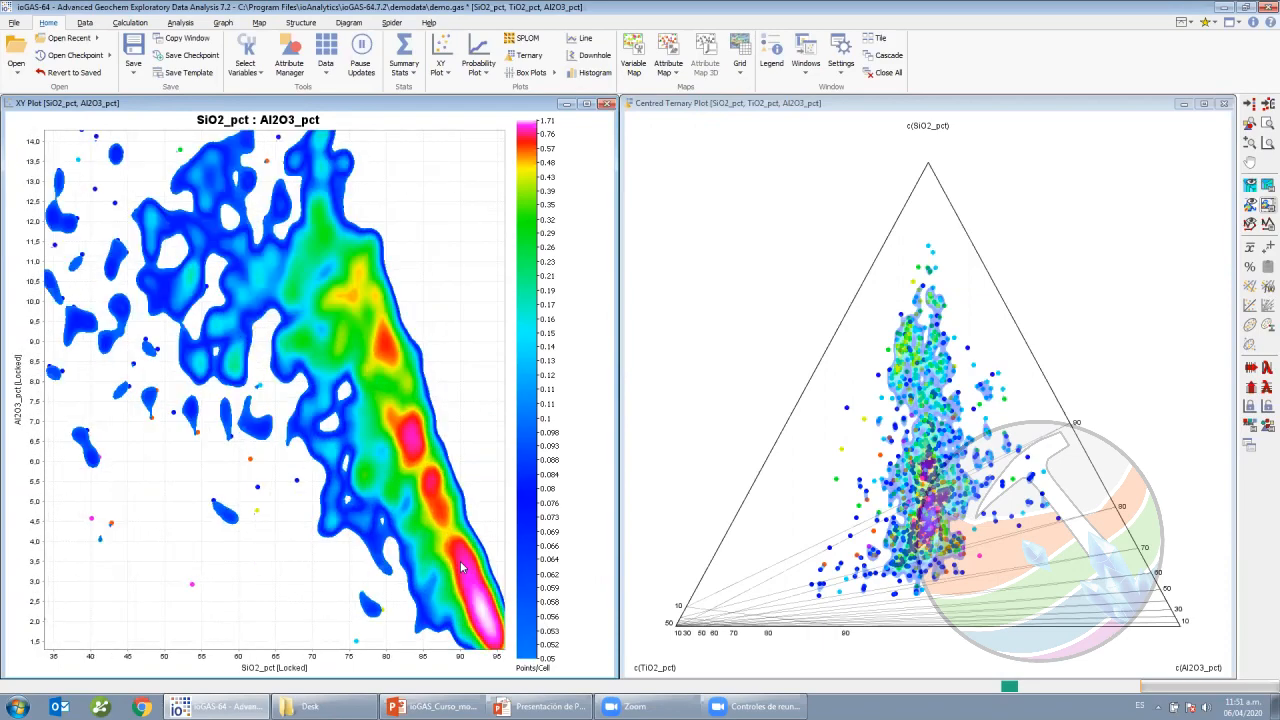
{"action": "scroll", "coordinate": [425, 487], "scroll_direction": "up", "scroll_amount": 10}
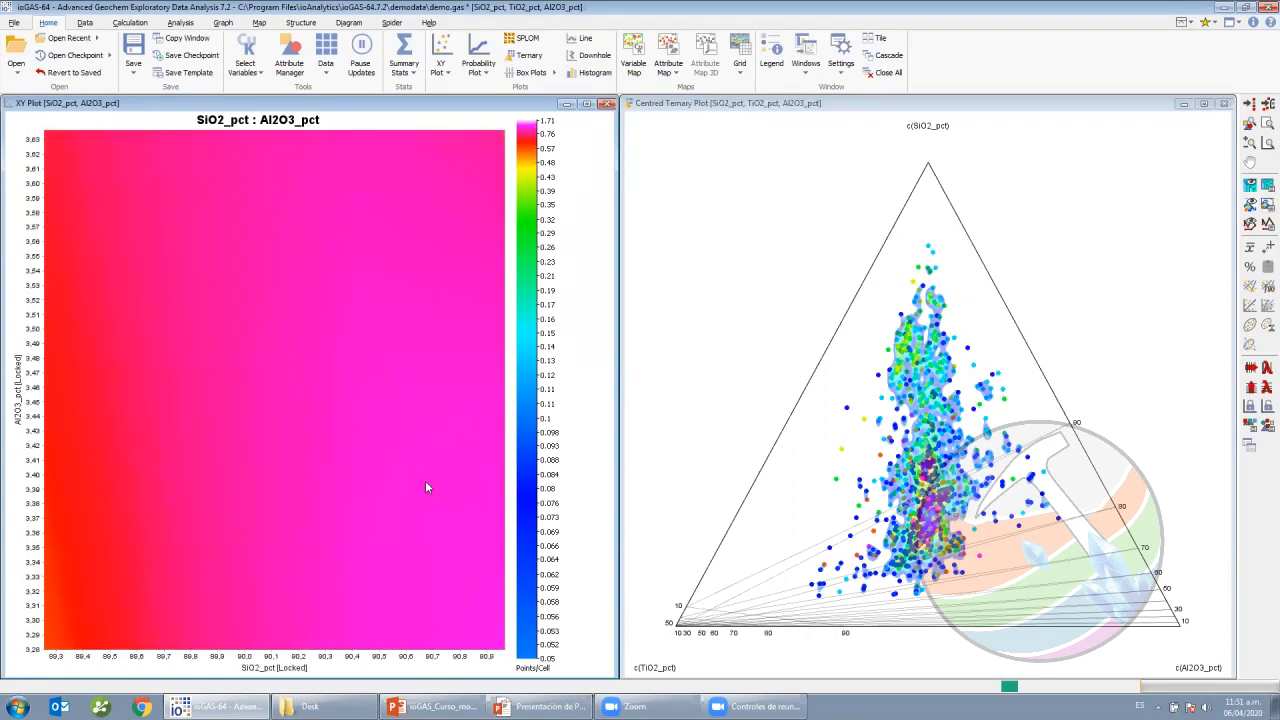
{"action": "scroll", "coordinate": [425, 487], "scroll_direction": "down", "scroll_amount": 8}
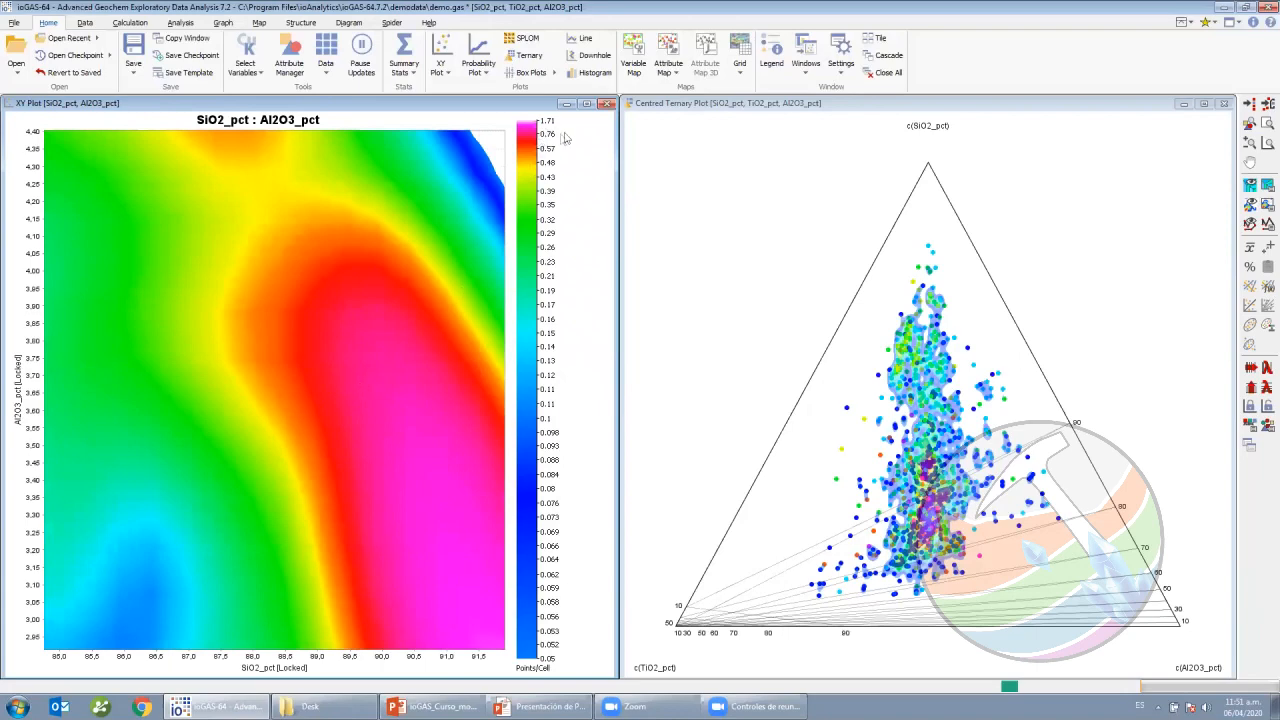
{"action": "scroll", "coordinate": [400, 334], "scroll_direction": "down", "scroll_amount": 10}
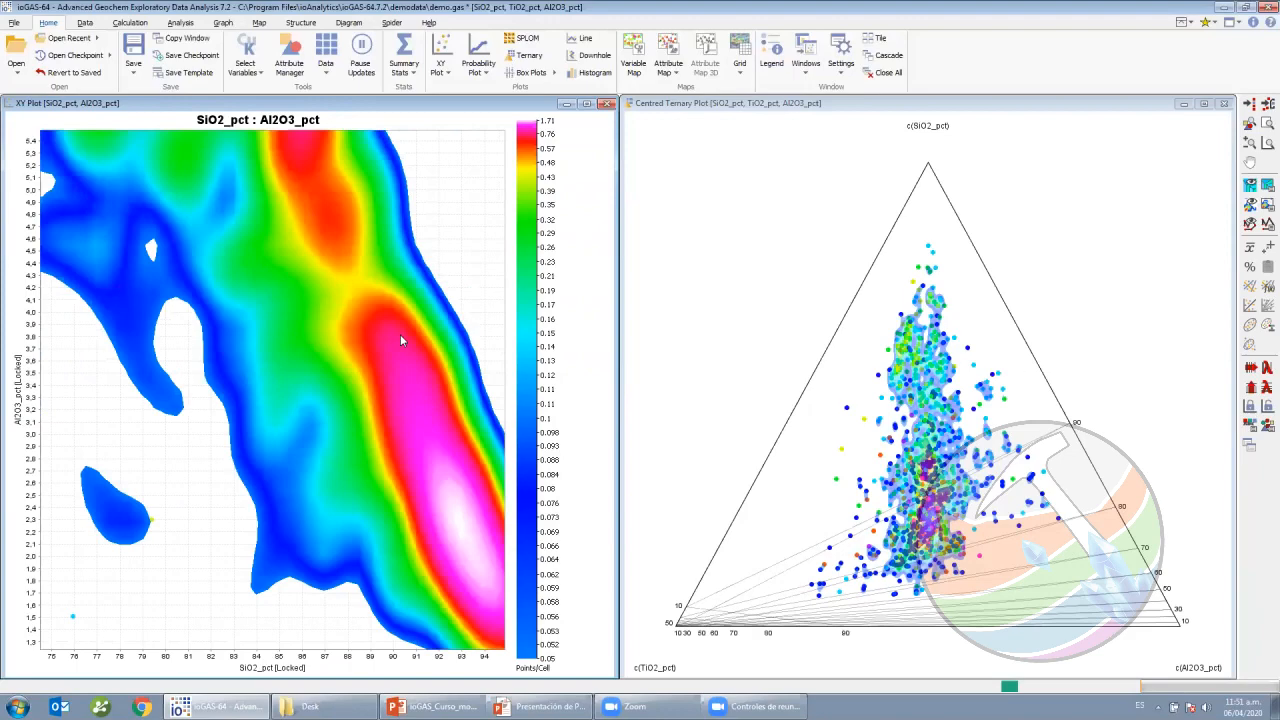
{"action": "scroll", "coordinate": [377, 455], "scroll_direction": "down", "scroll_amount": 4}
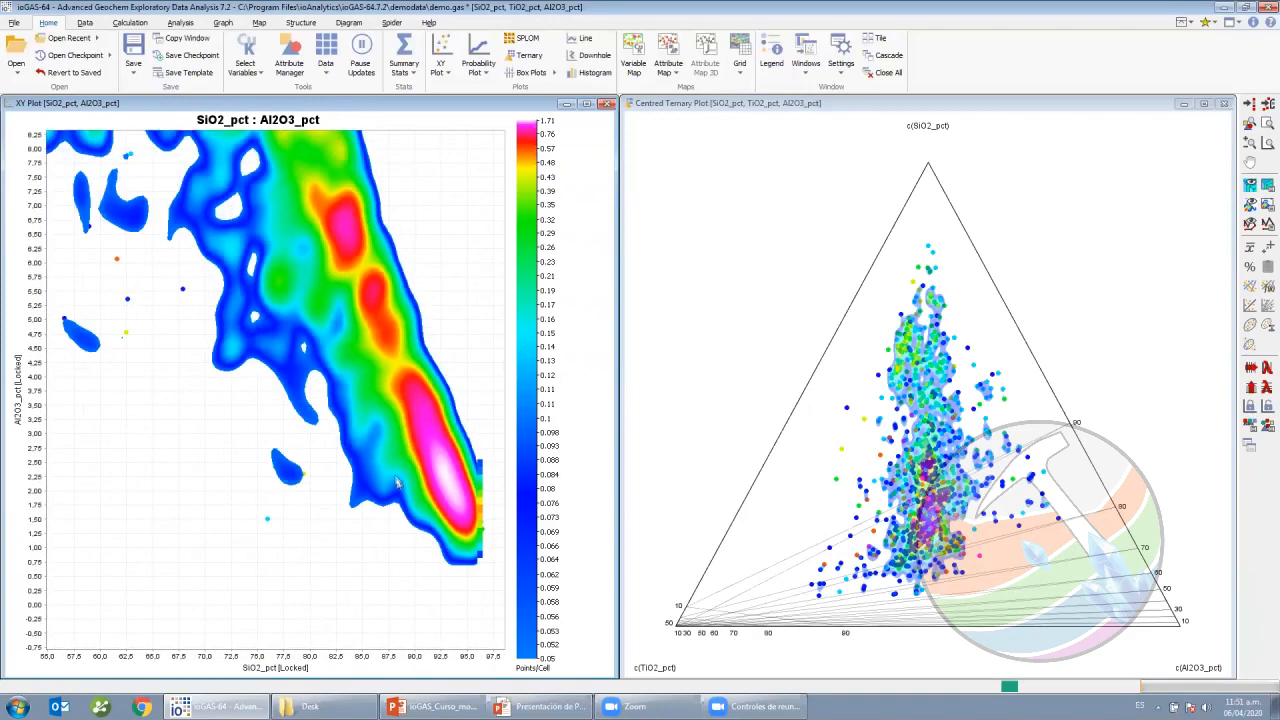
Raise the centred ternary plot's point density opacity to 70%, and then to 100%.
{"action": "left_click", "coordinate": [993, 362]}
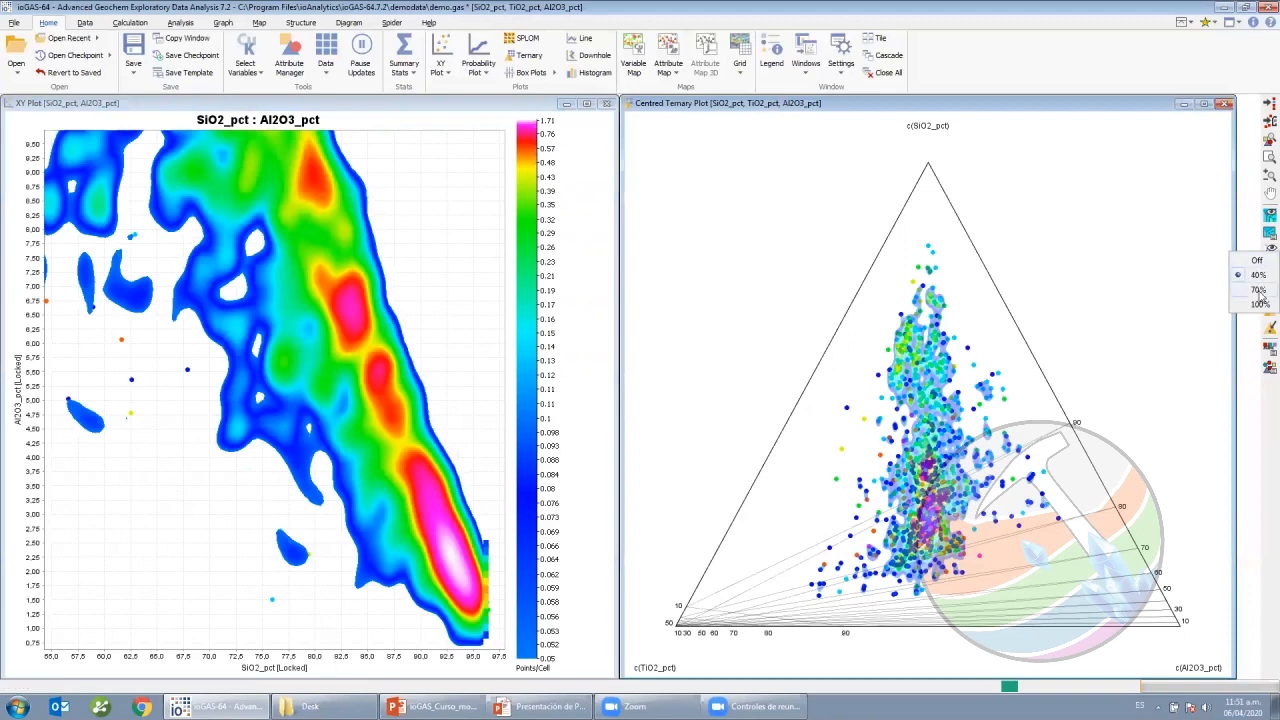
{"action": "left_click", "coordinate": [1266, 291]}
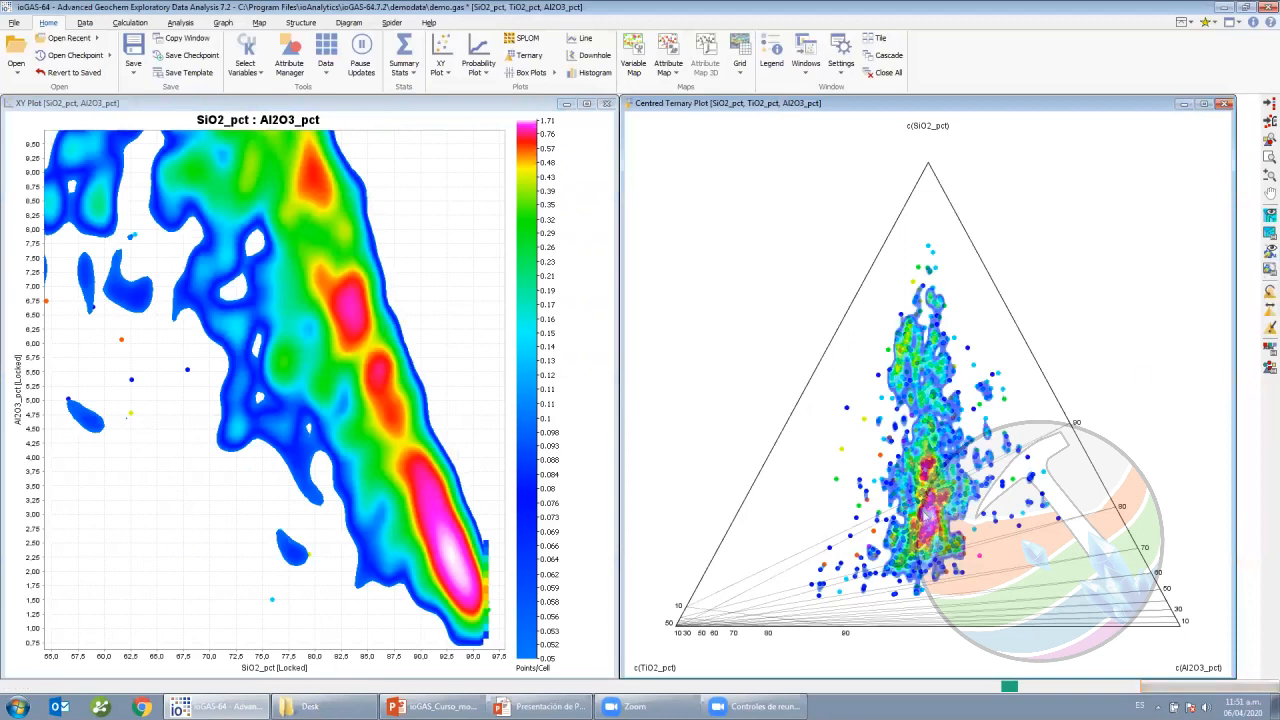
{"action": "left_click", "coordinate": [1268, 252]}
{"action": "left_click", "coordinate": [1261, 306]}
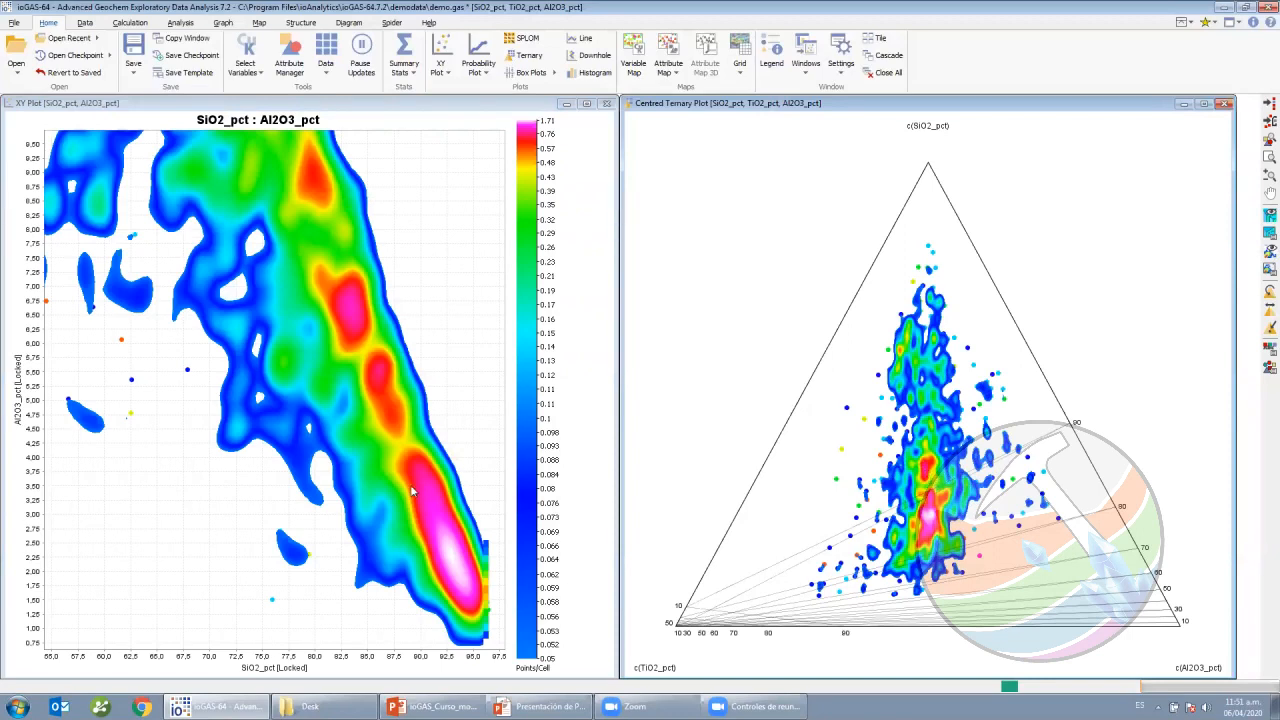
Examine the density clusters along the XY plot's SiO2–Al2O3 trend and compare them with the ternary plot's clusters.
{"action": "left_click_drag", "start_coordinate": [477, 438], "coordinate": [441, 440]}
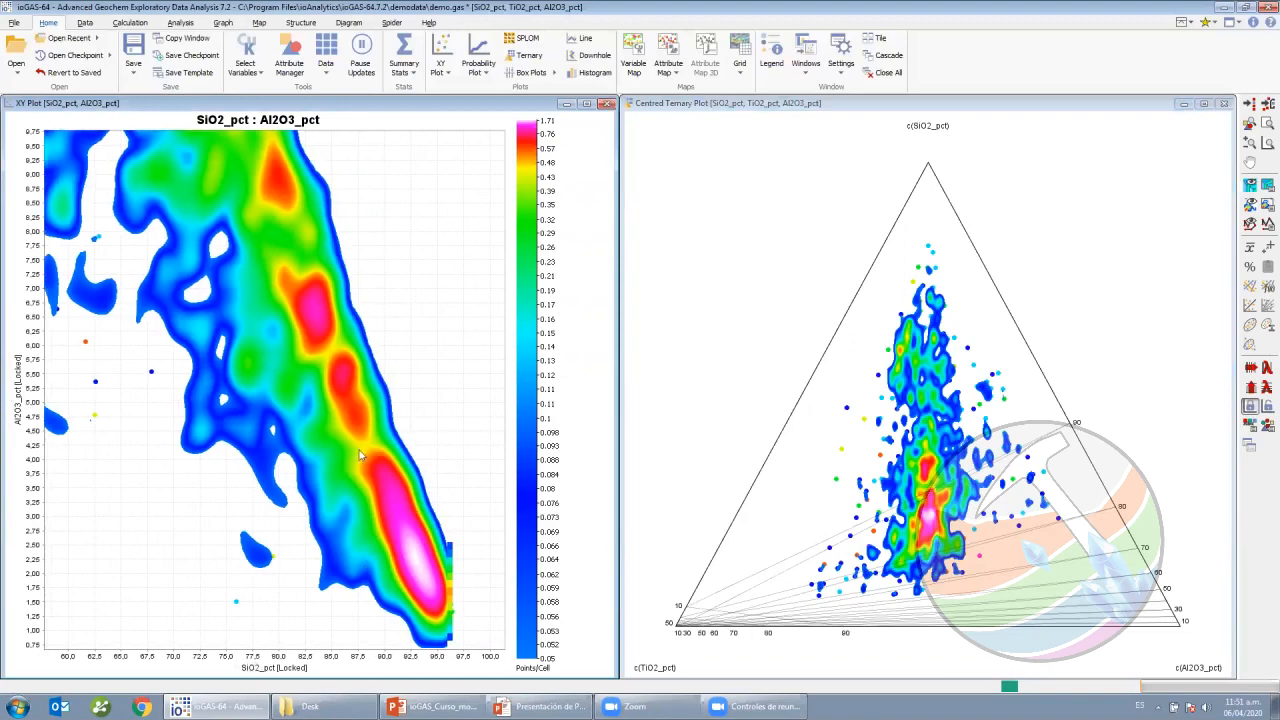
{"action": "left_click_drag", "start_coordinate": [421, 439], "coordinate": [457, 466]}
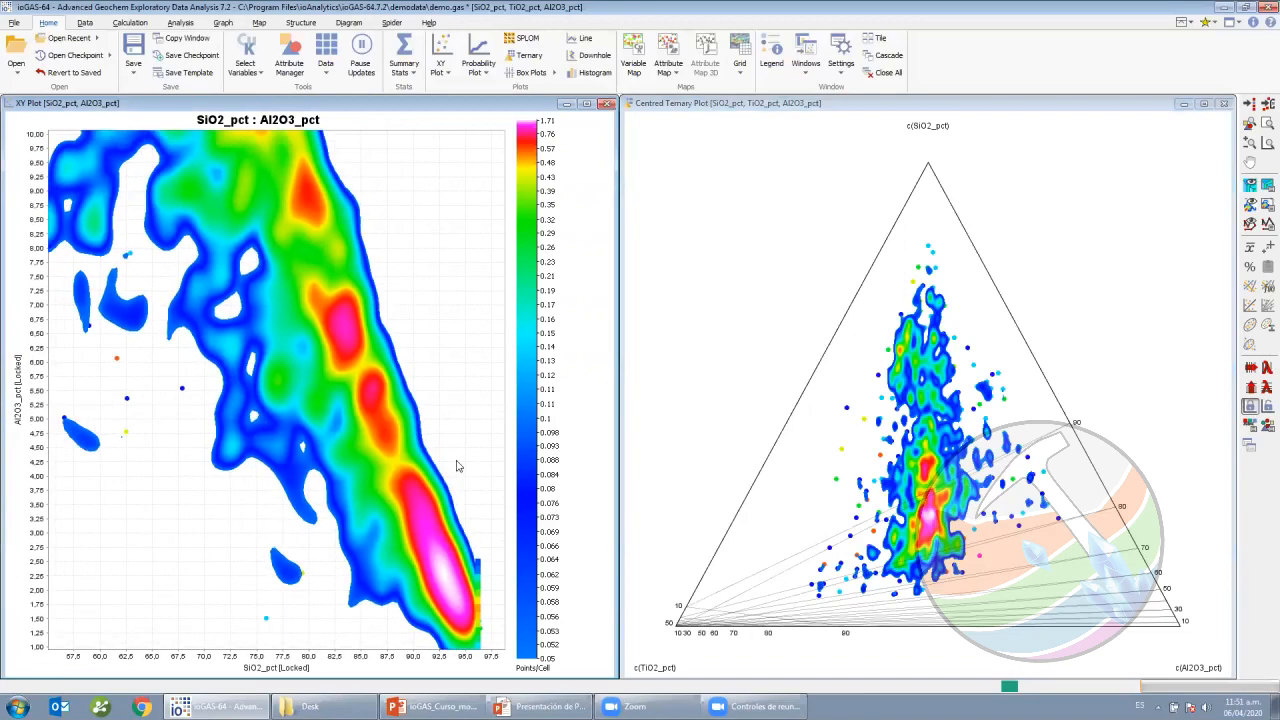
{"action": "scroll", "coordinate": [453, 463], "scroll_direction": "down", "scroll_amount": 1}
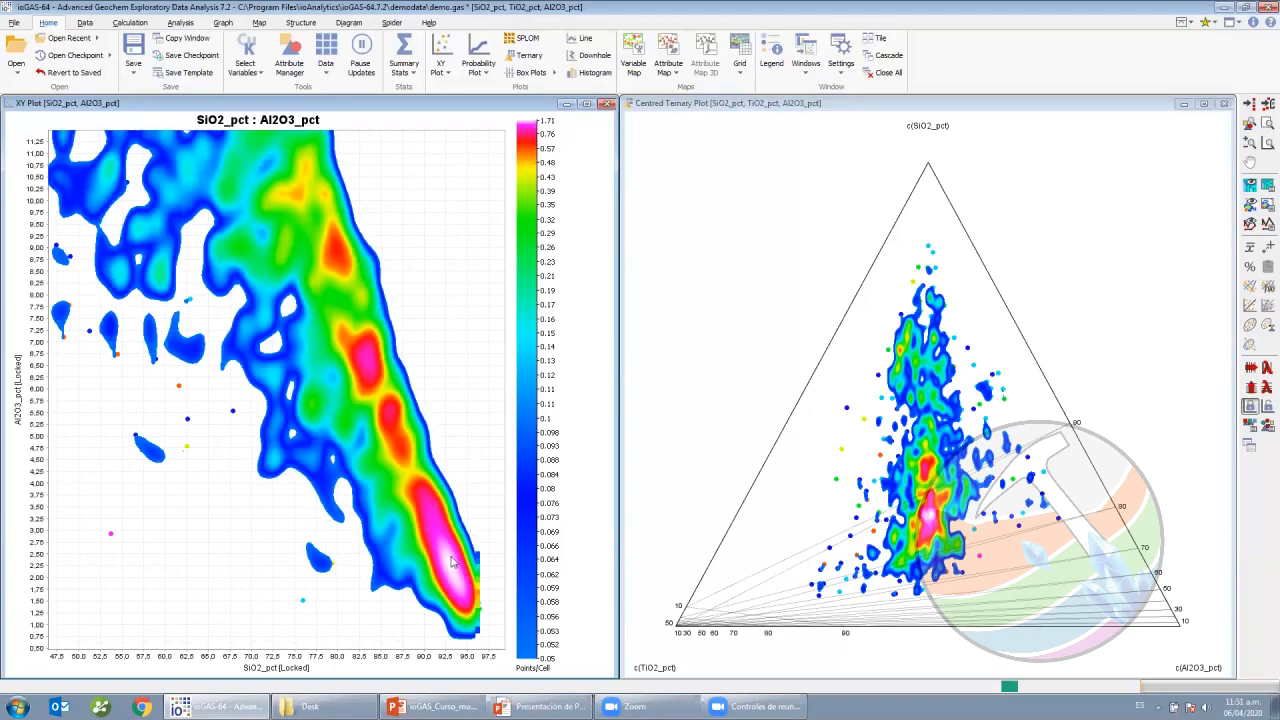
{"action": "mouse_move", "coordinate": [451, 563]}
{"action": "mouse_move", "coordinate": [331, 262]}
{"action": "mouse_move", "coordinate": [918, 481]}
Create an attribute map of the samples and overlay point density at 70% opacity.
{"action": "left_click", "coordinate": [668, 47]}
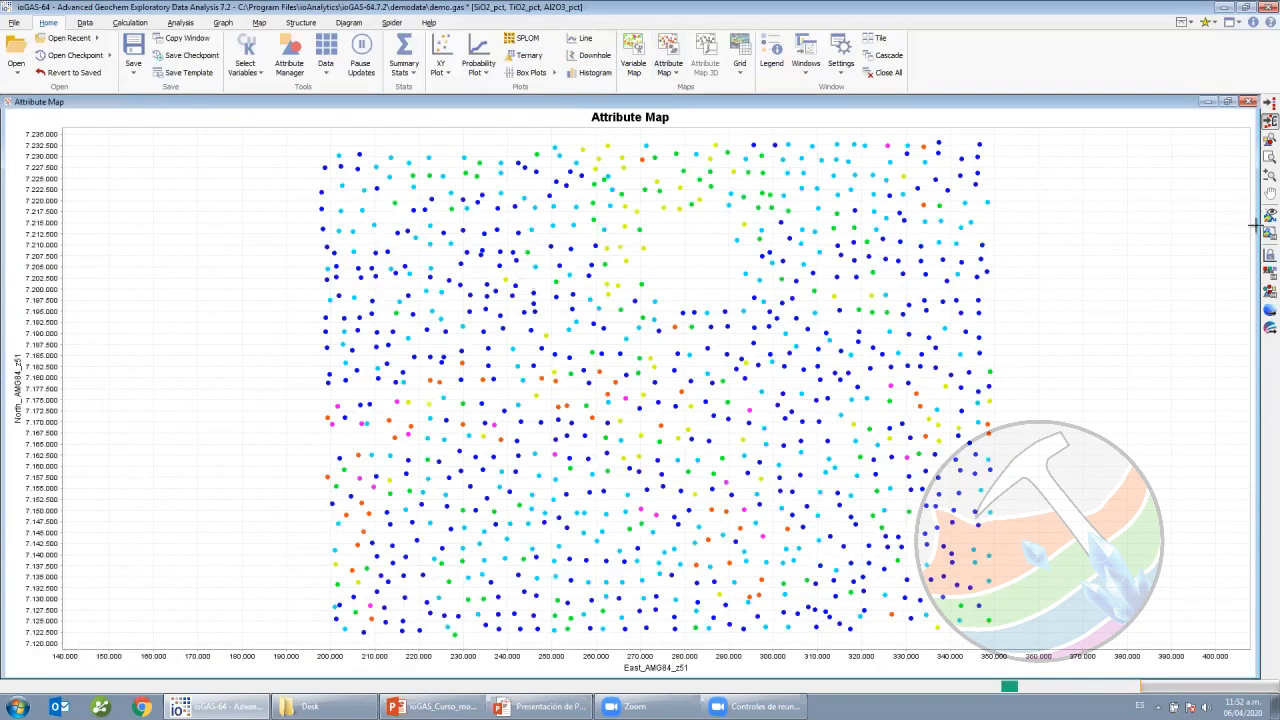
{"action": "left_click", "coordinate": [1263, 216]}
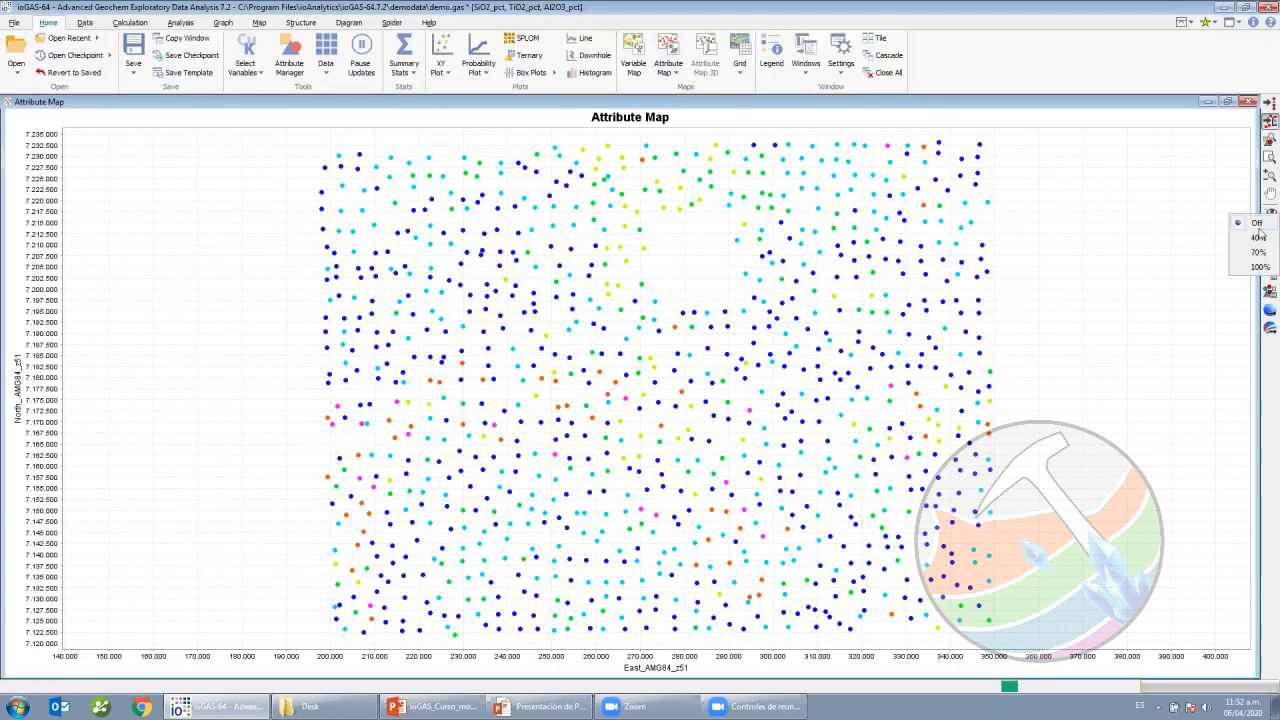
{"action": "left_click", "coordinate": [1259, 253]}
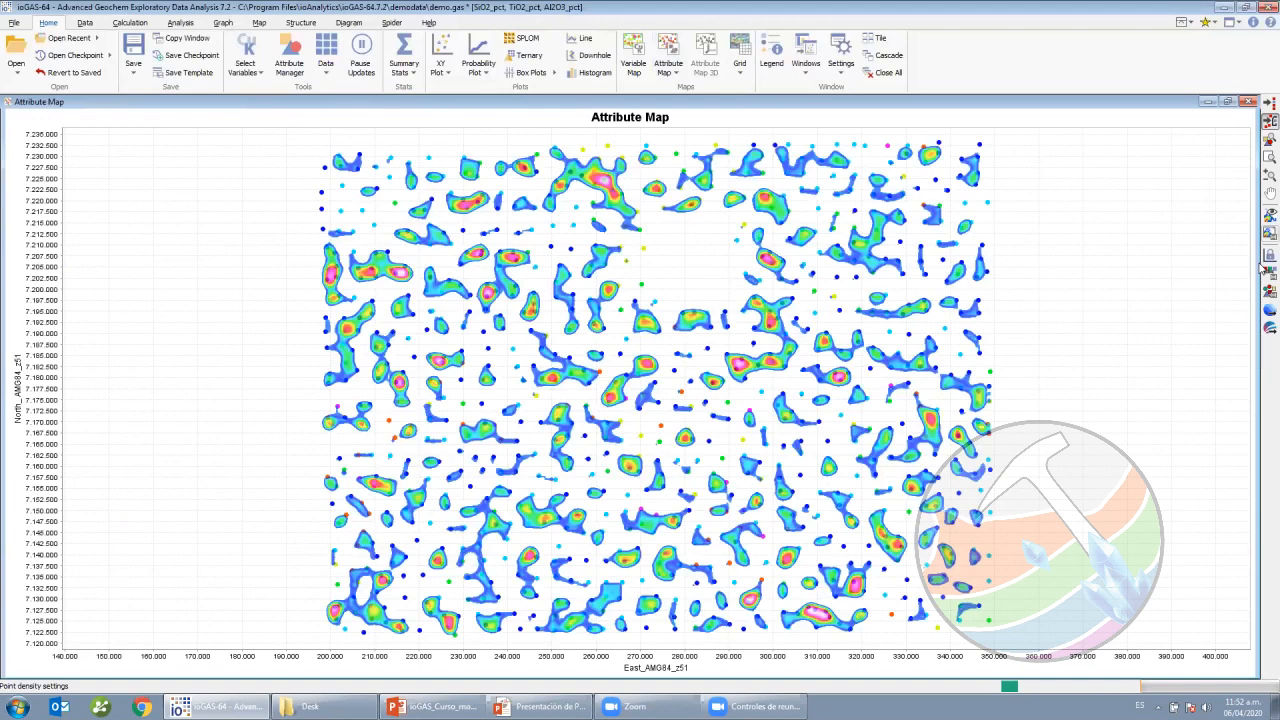
Turn off the point density overlay on the attribute map.
{"action": "left_click", "coordinate": [1268, 217]}
{"action": "left_click", "coordinate": [1260, 266]}
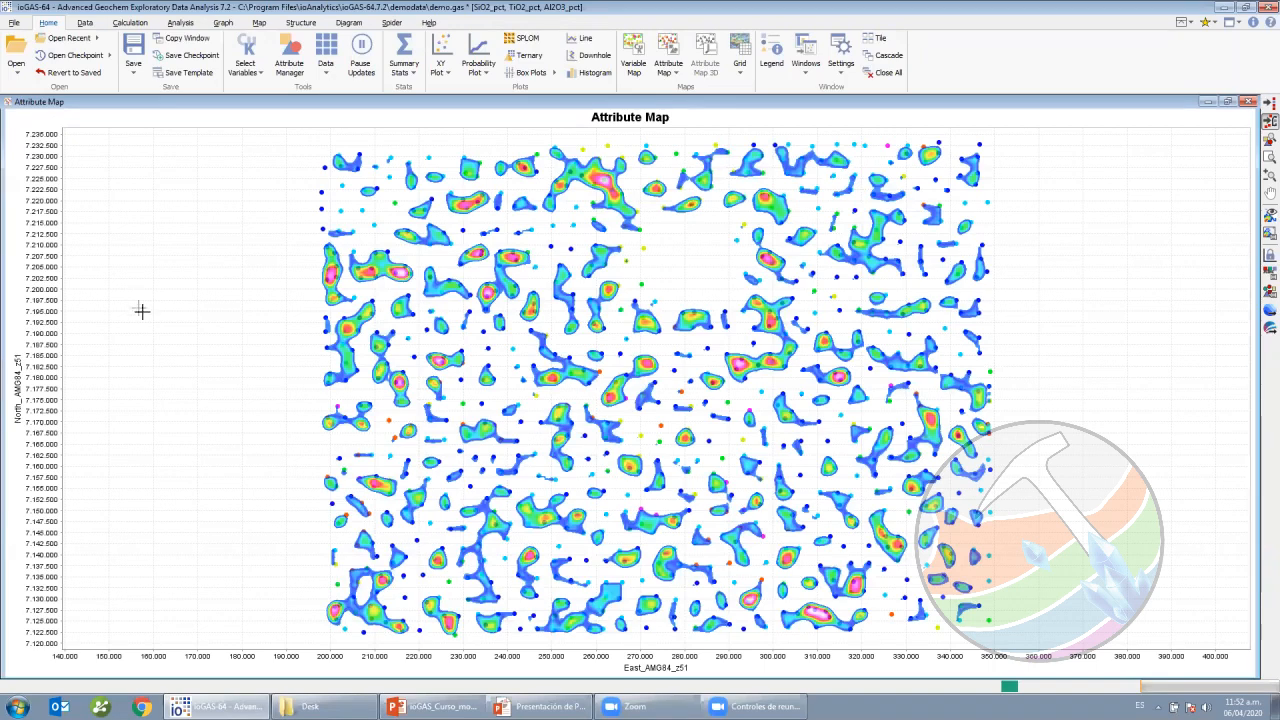
{"action": "left_click", "coordinate": [1268, 213]}
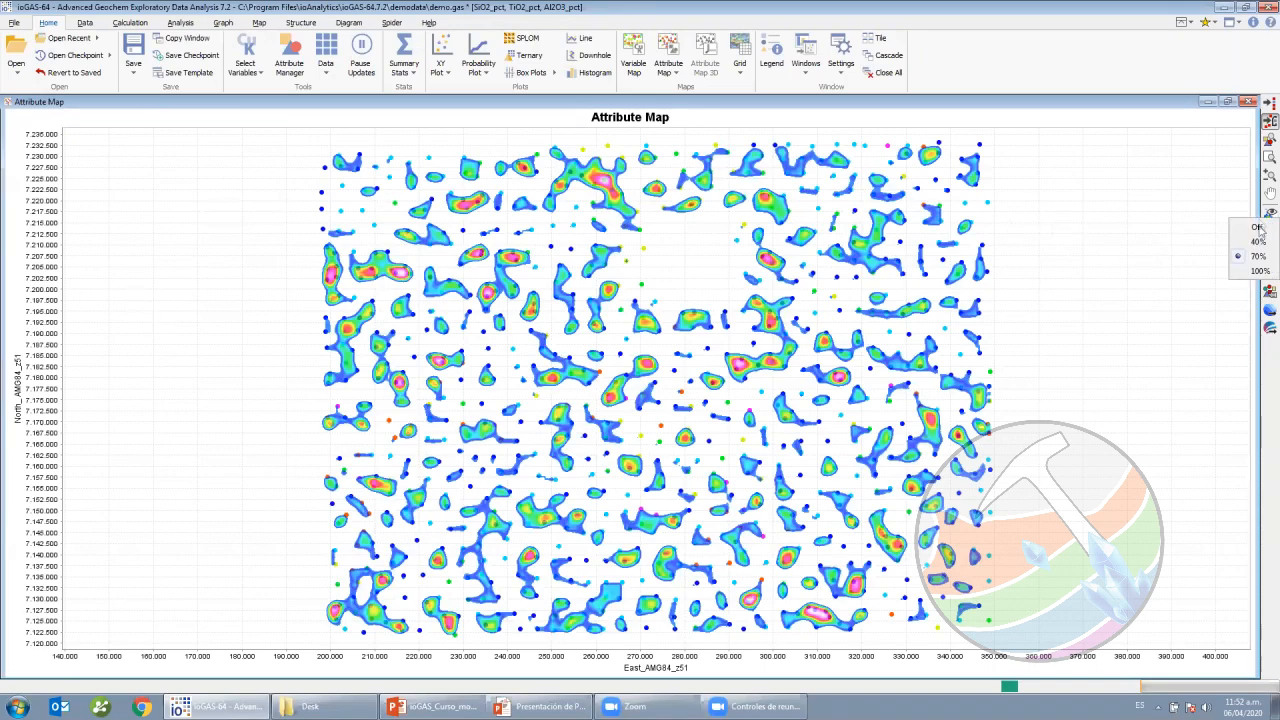
{"action": "left_click", "coordinate": [1230, 228]}
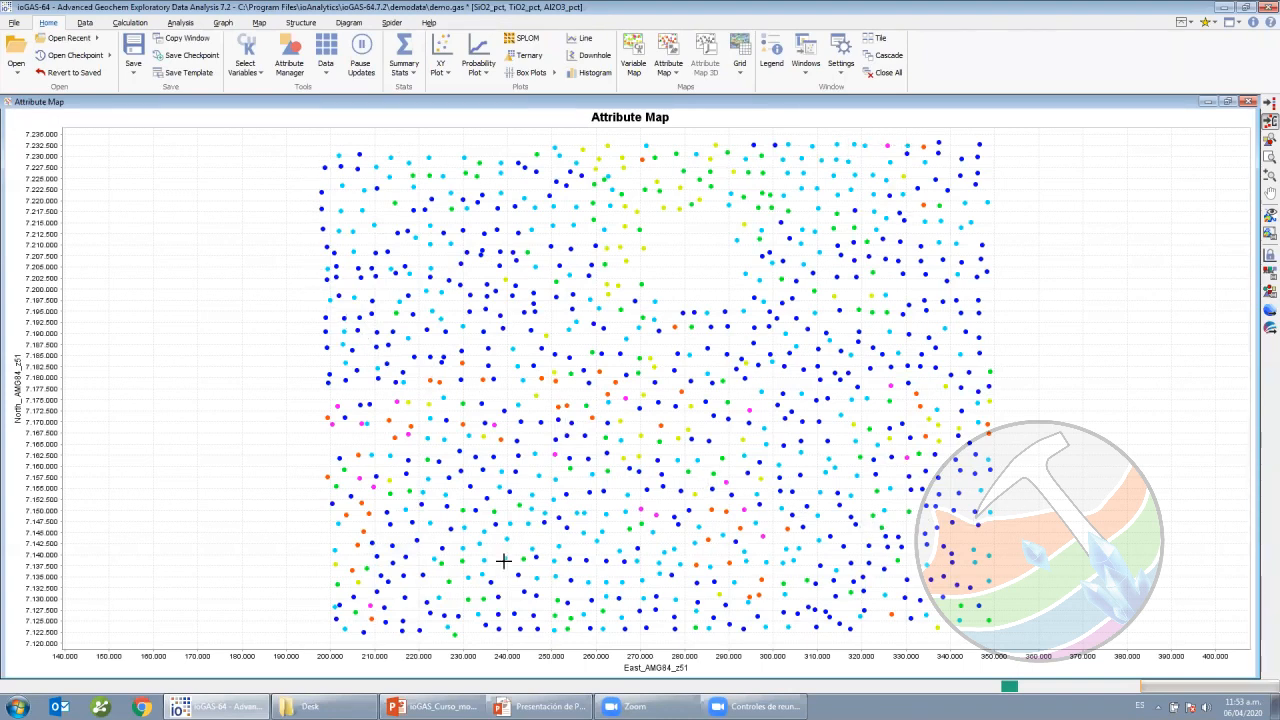
Turn the attribute map's point density back on at 40% opacity and show its density legend.
{"action": "left_click", "coordinate": [1262, 232]}
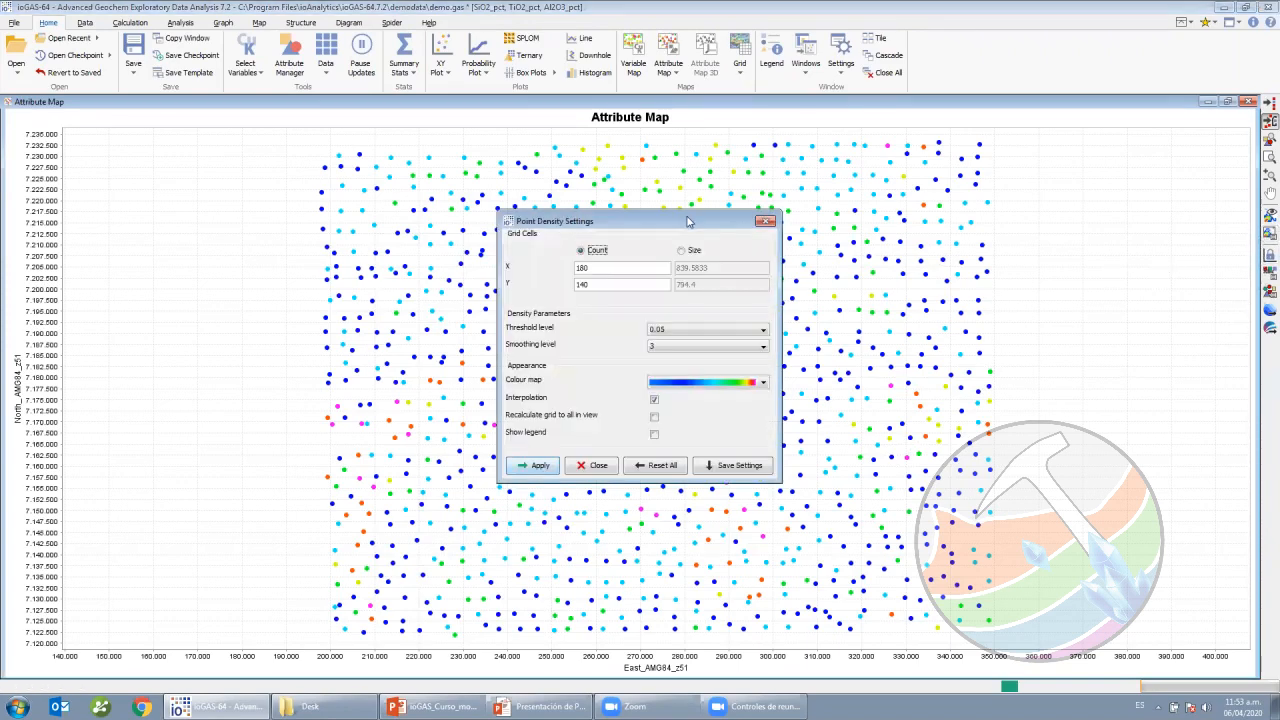
{"action": "left_click_drag", "start_coordinate": [688, 221], "coordinate": [1138, 183]}
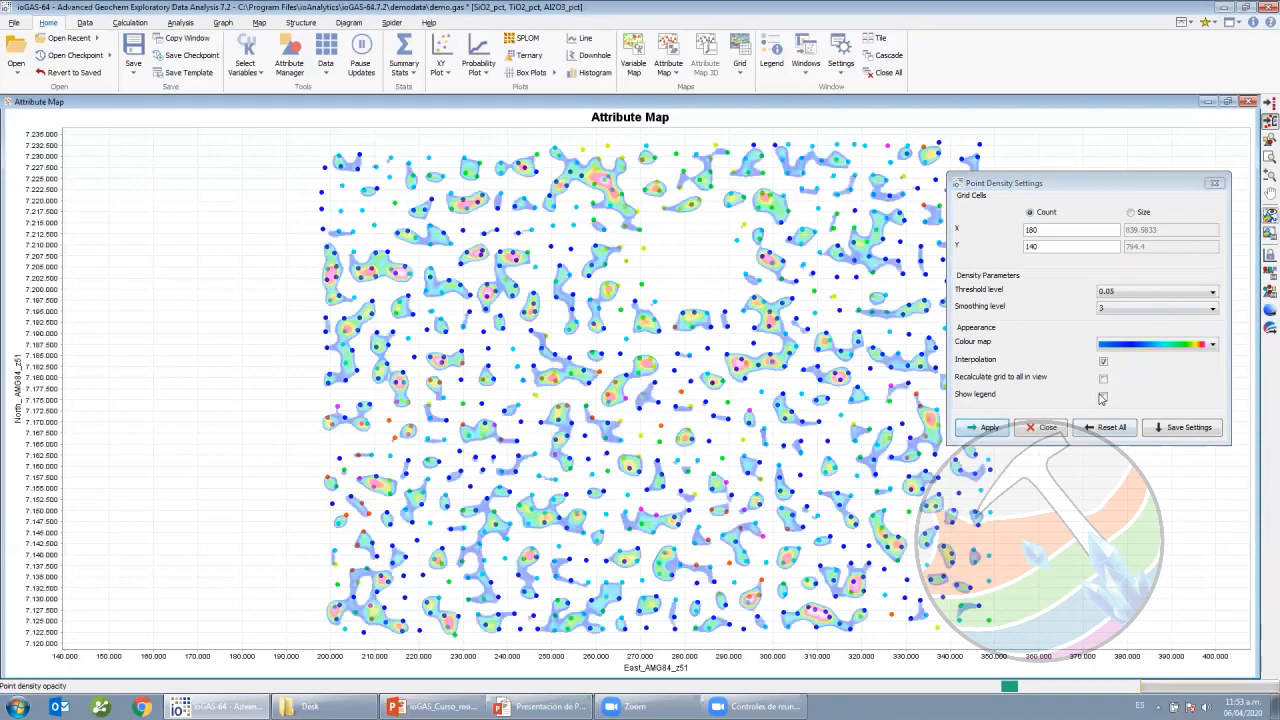
{"action": "left_click", "coordinate": [997, 431]}
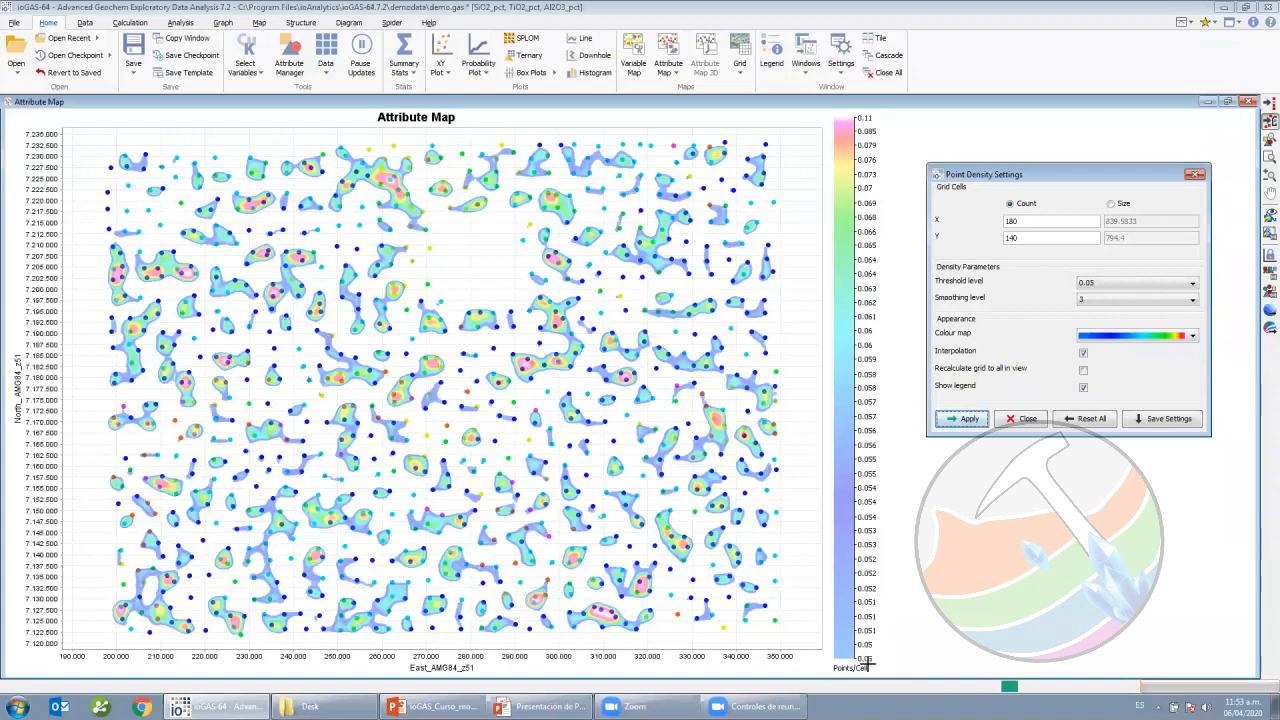
Try point density threshold levels of 0.0 and 0.01 on the attribute map.
{"action": "left_click", "coordinate": [1110, 284]}
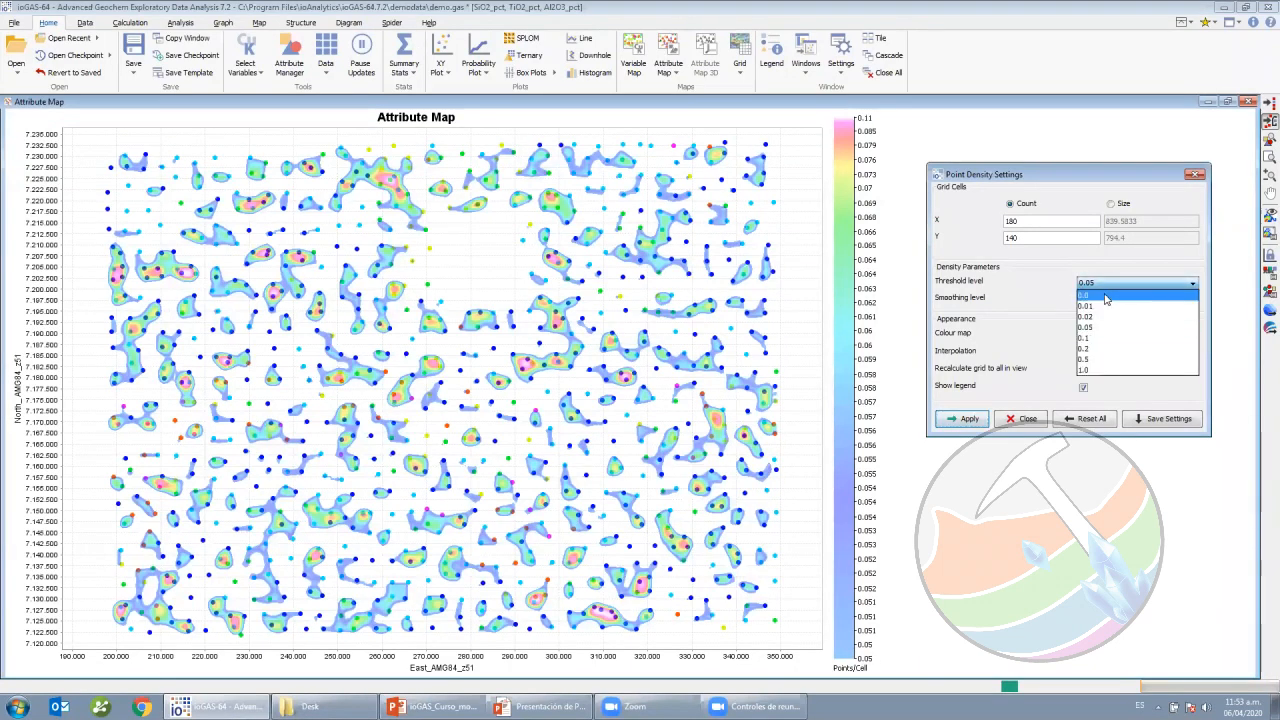
{"action": "left_click", "coordinate": [1107, 296]}
{"action": "left_click", "coordinate": [967, 418]}
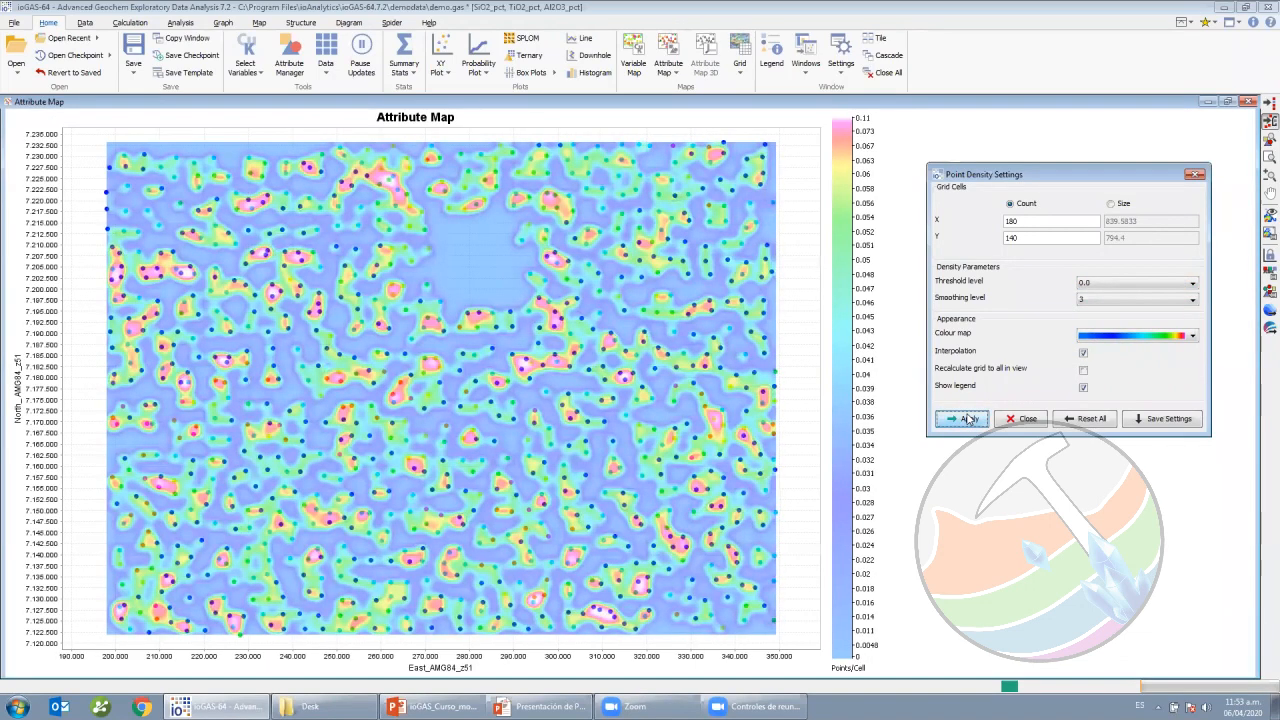
{"action": "left_click", "coordinate": [1100, 284]}
{"action": "left_click", "coordinate": [1097, 306]}
{"action": "left_click", "coordinate": [980, 418]}
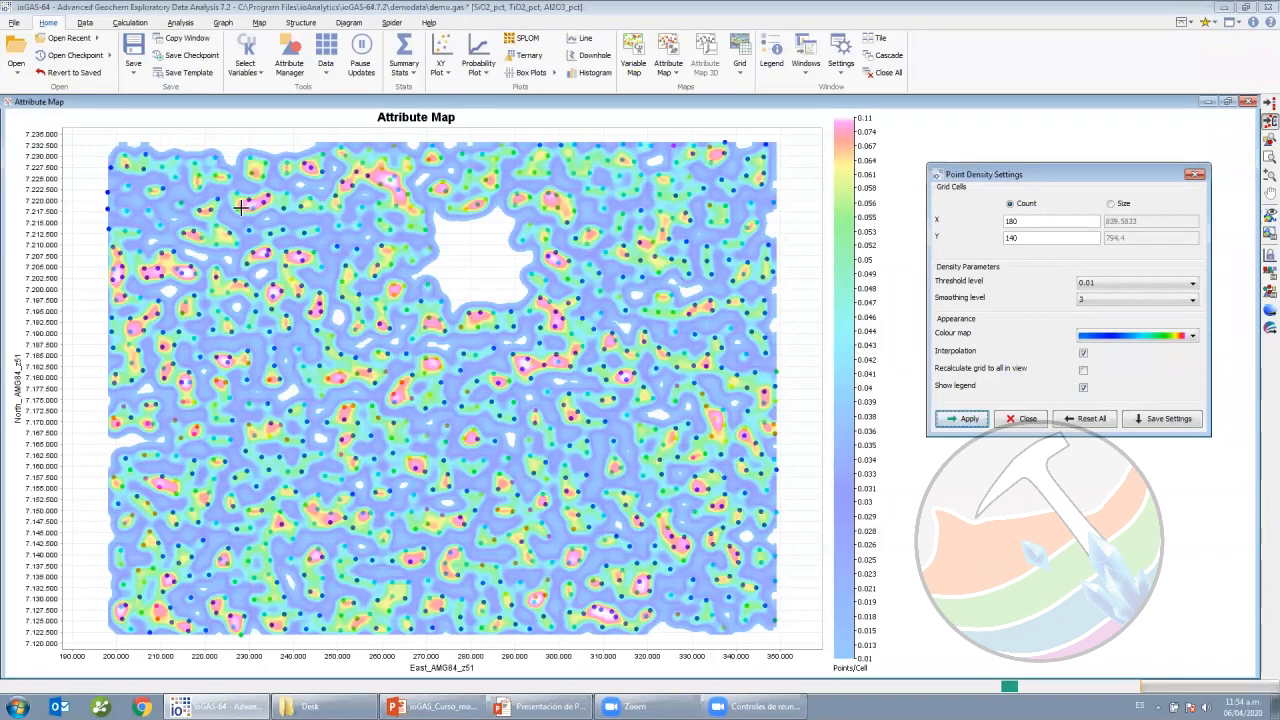
Try point density threshold levels of 0.02 and 0.05 on the attribute map.
{"action": "left_click", "coordinate": [1178, 288]}
{"action": "left_click", "coordinate": [1110, 304]}
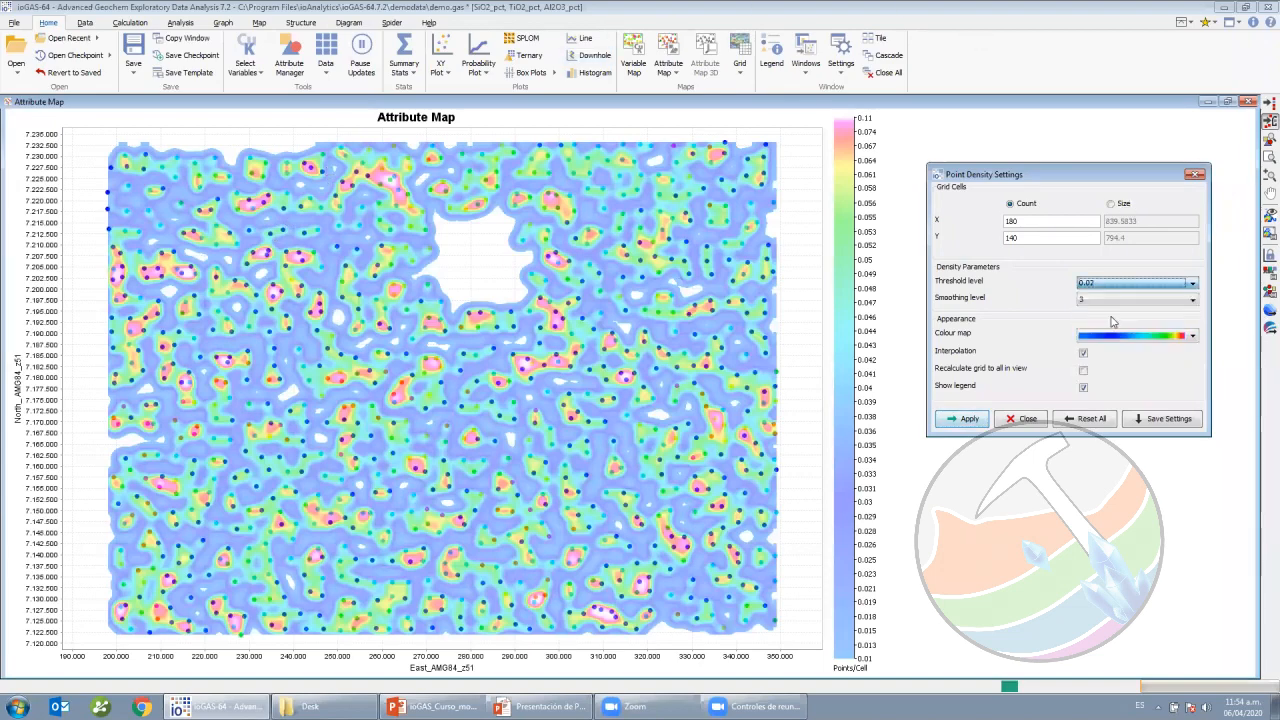
{"action": "left_click", "coordinate": [955, 420]}
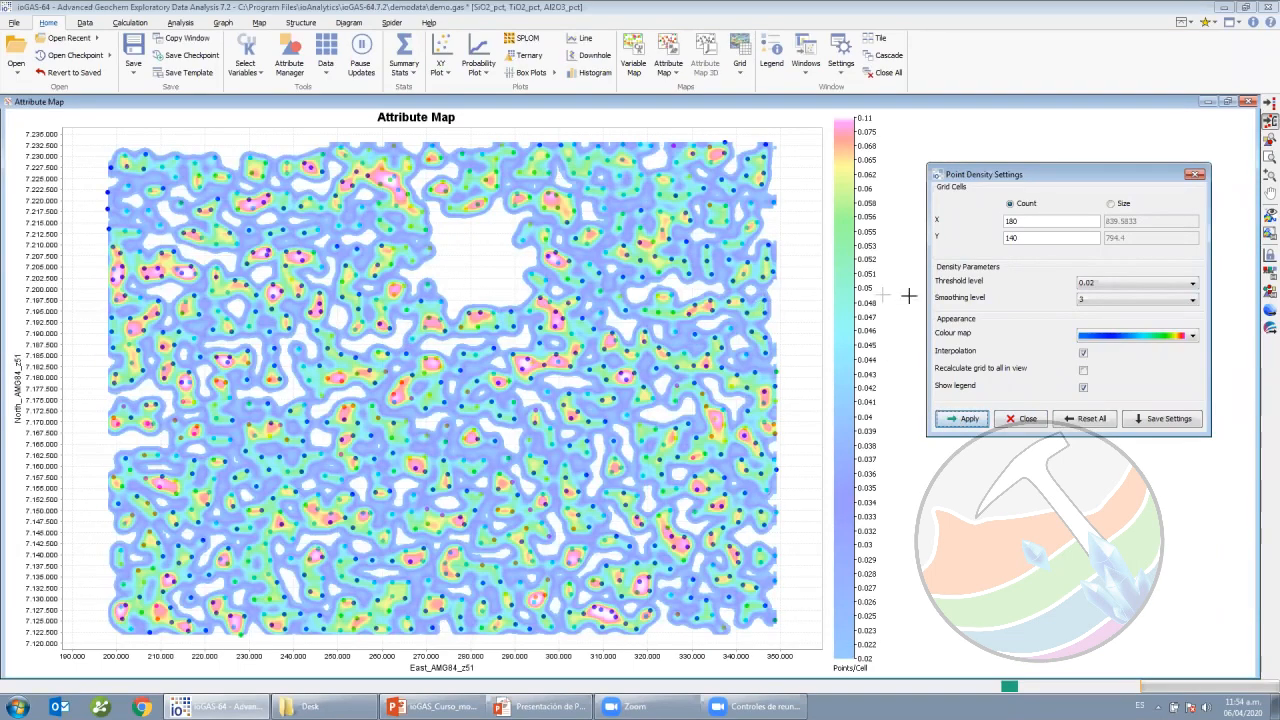
{"action": "left_click", "coordinate": [1084, 285]}
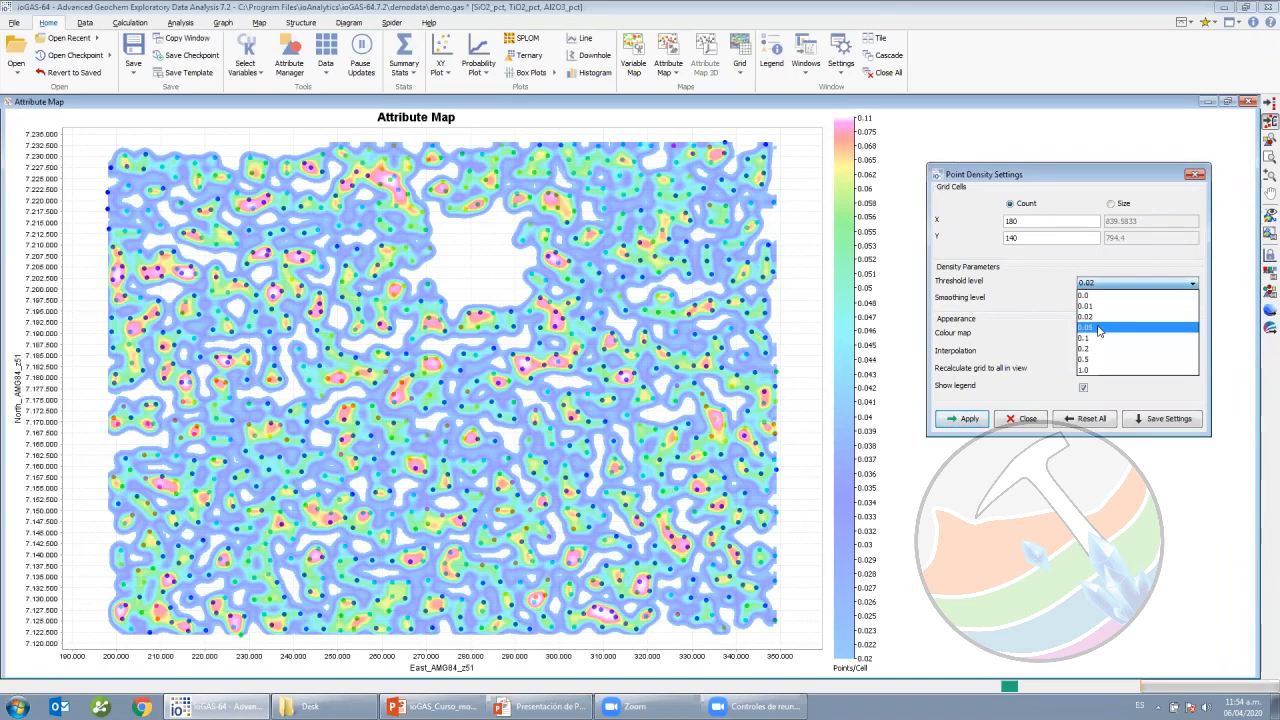
{"action": "left_click", "coordinate": [1098, 328]}
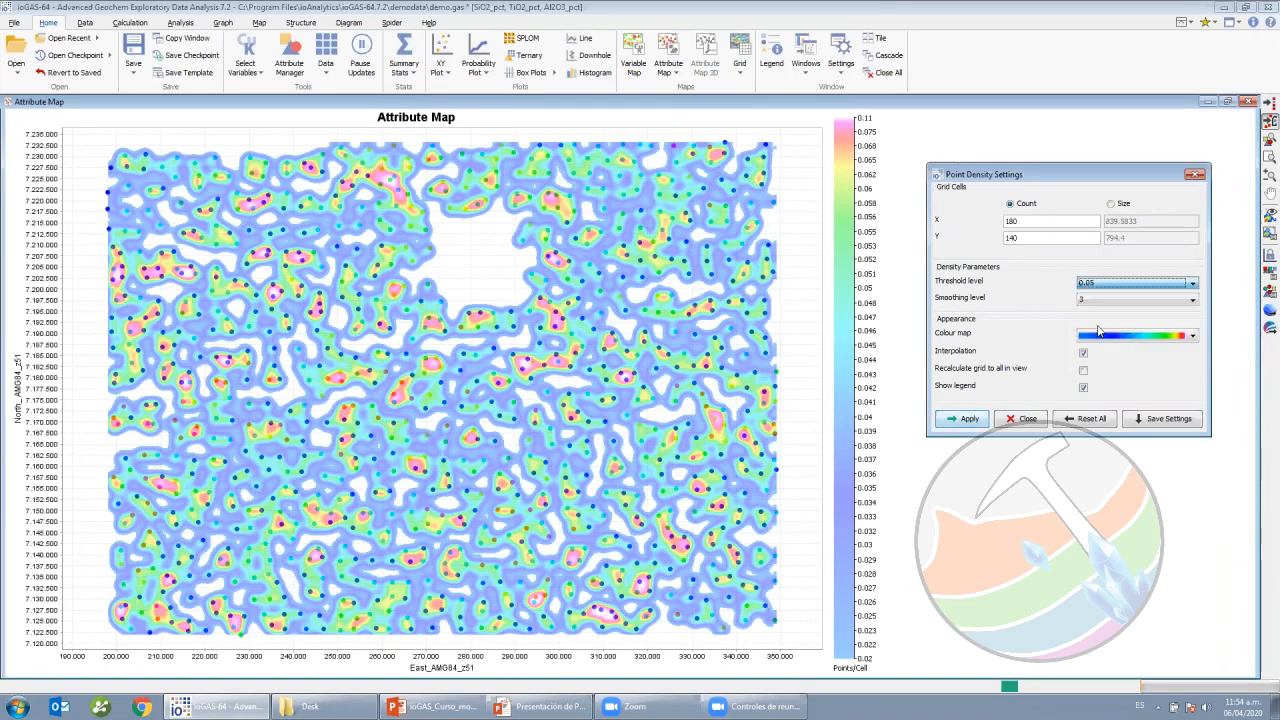
{"action": "left_click", "coordinate": [968, 419]}
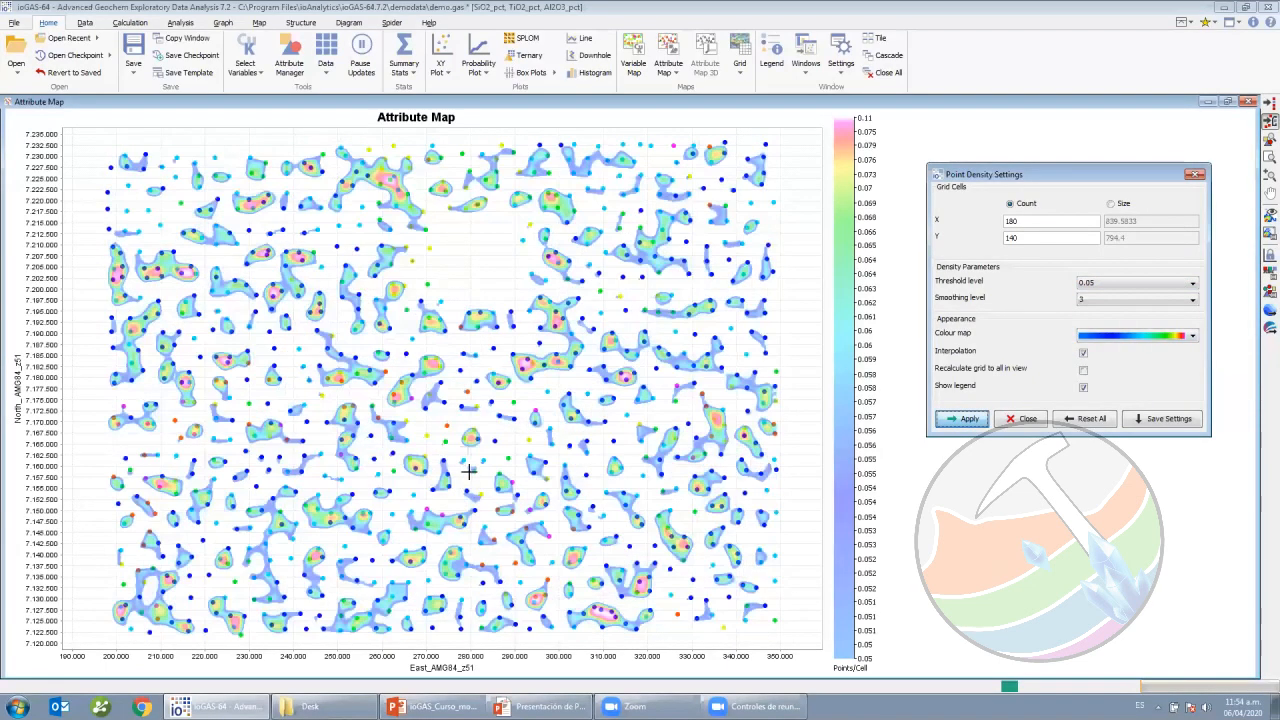
Reapply the attribute map's point density with a threshold level of 0.0, followed by 0.01.
{"action": "left_click", "coordinate": [1100, 286]}
{"action": "left_click", "coordinate": [1086, 296]}
{"action": "left_click", "coordinate": [978, 423]}
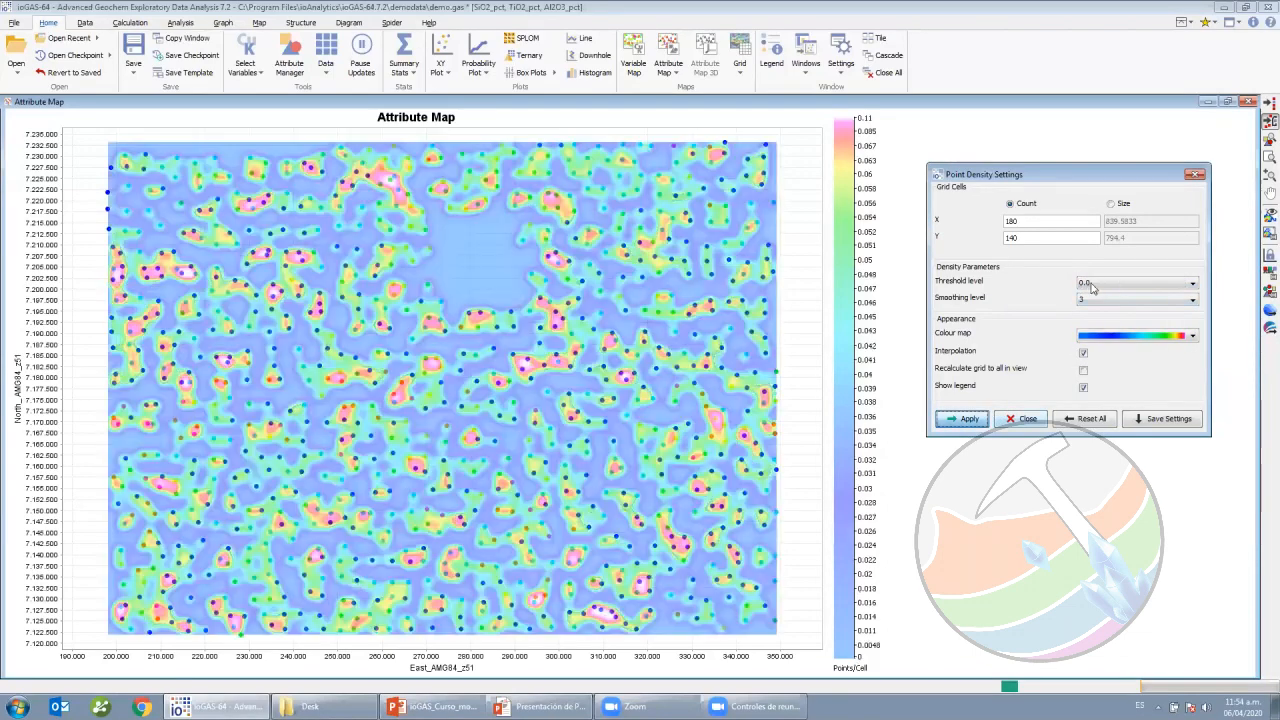
{"action": "left_click", "coordinate": [1084, 286]}
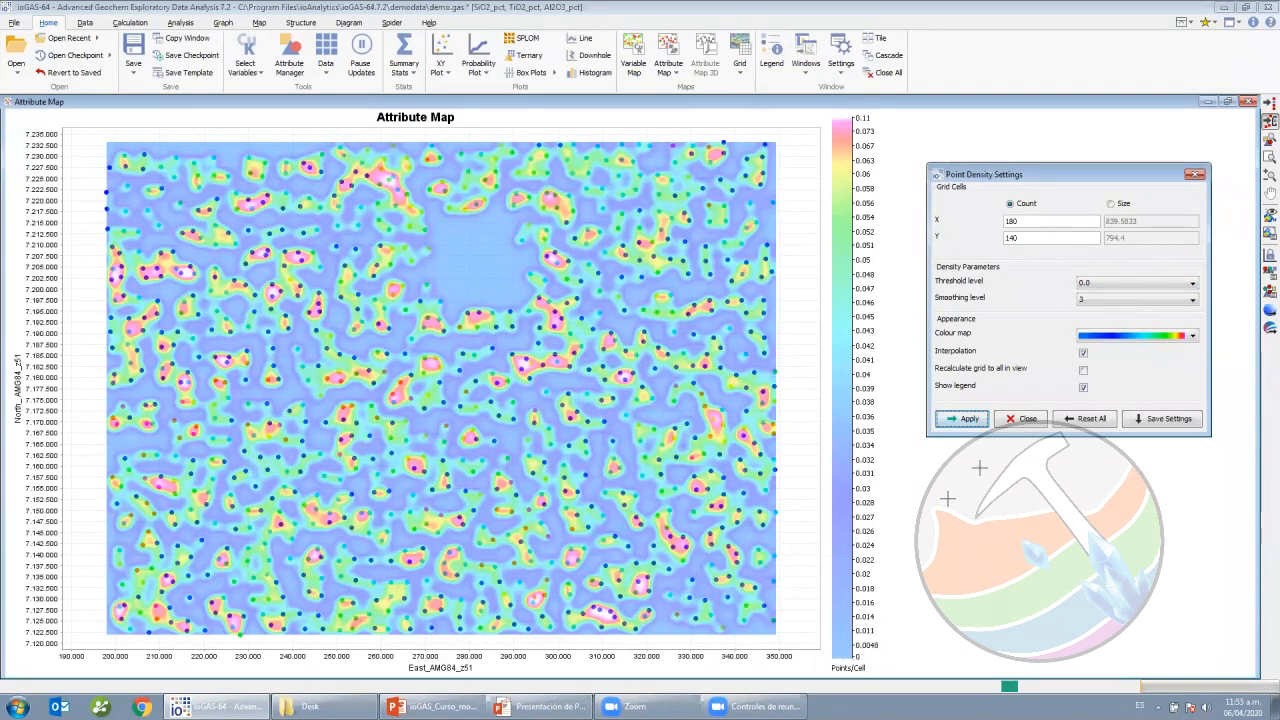
{"action": "left_click", "coordinate": [1083, 284]}
{"action": "left_click", "coordinate": [1094, 306]}
{"action": "left_click", "coordinate": [967, 418]}
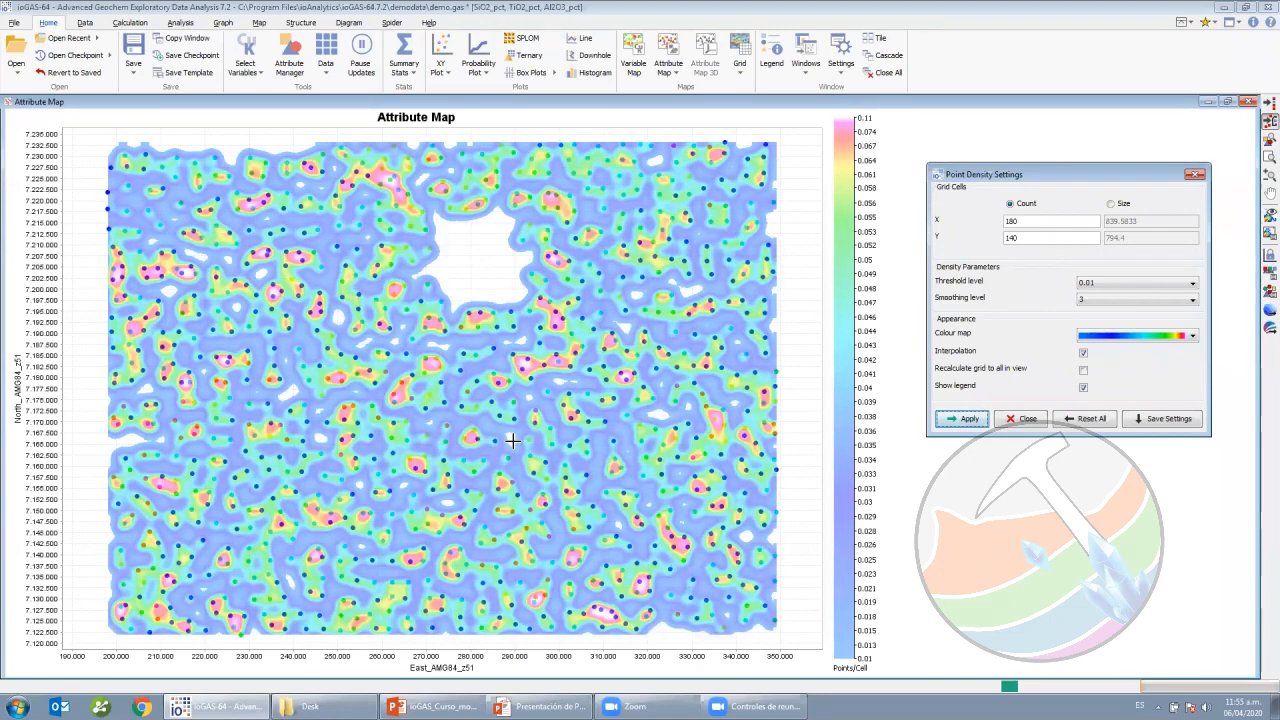
Set the attribute map's point density threshold to 0.02 and switch to the PowerPoint slide on Point Density Settings.
{"action": "left_click", "coordinate": [1117, 284]}
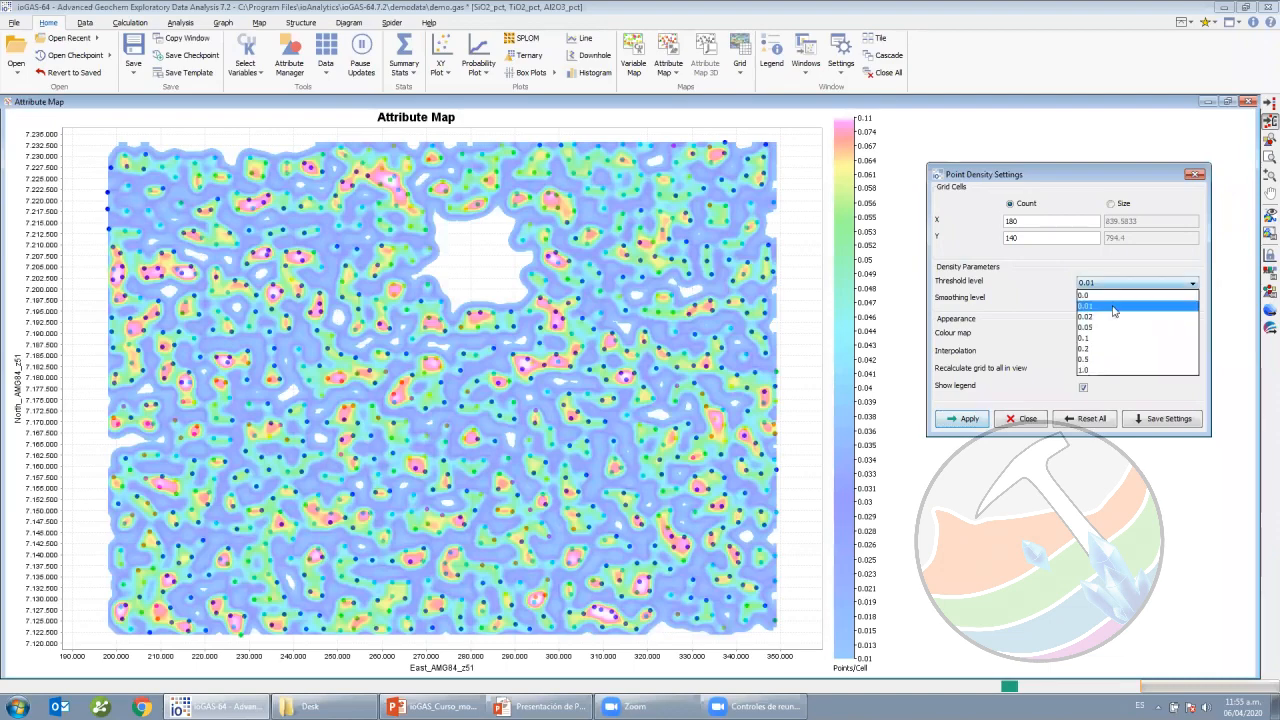
{"action": "left_click", "coordinate": [1100, 317]}
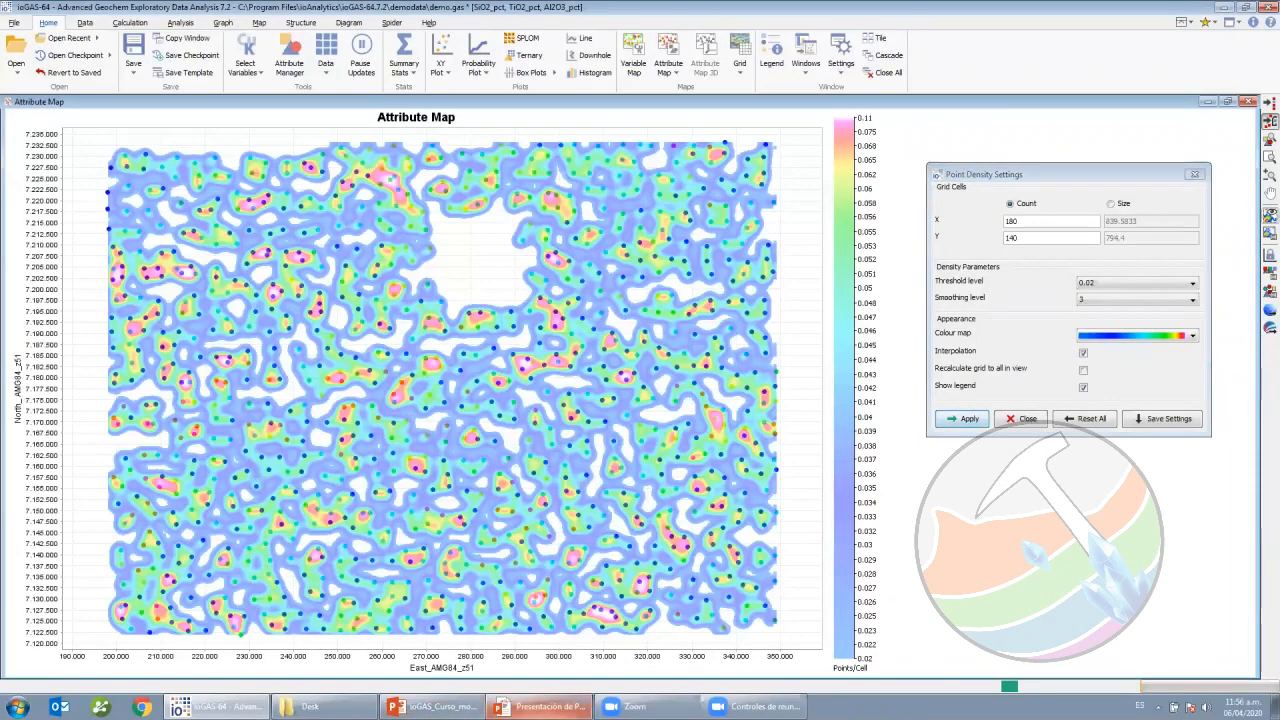
{"action": "left_click", "coordinate": [542, 708]}
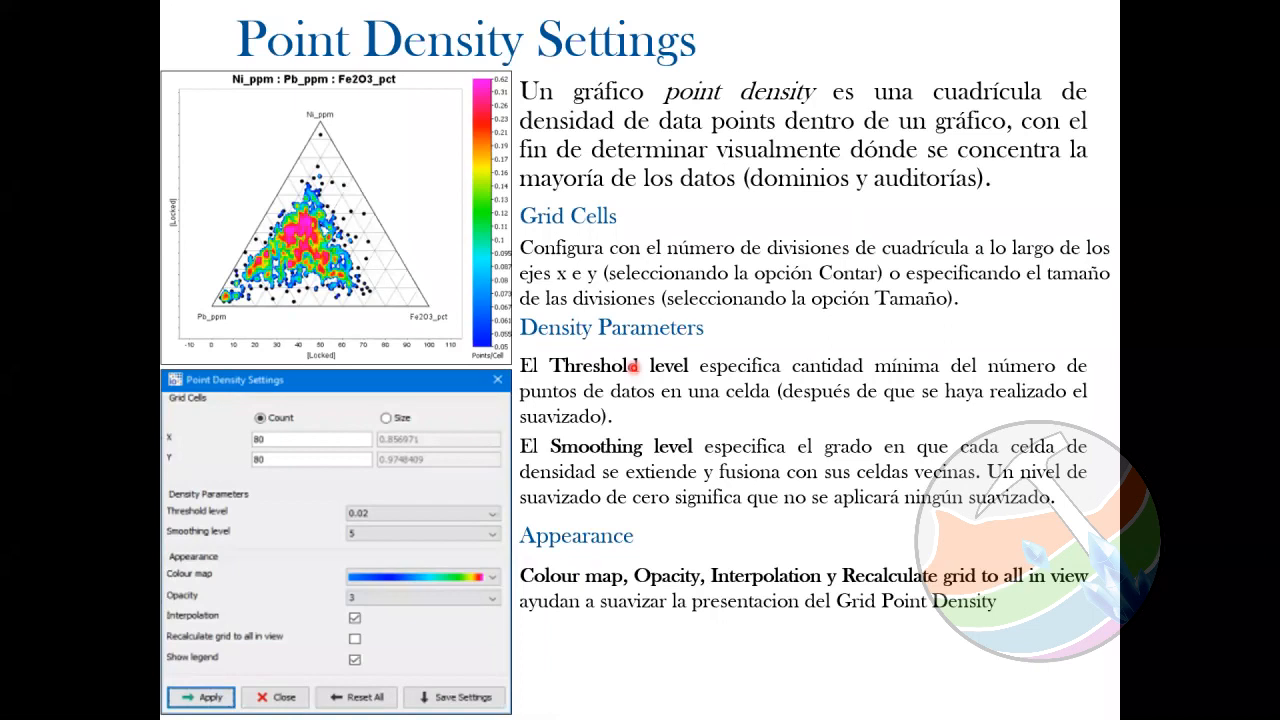
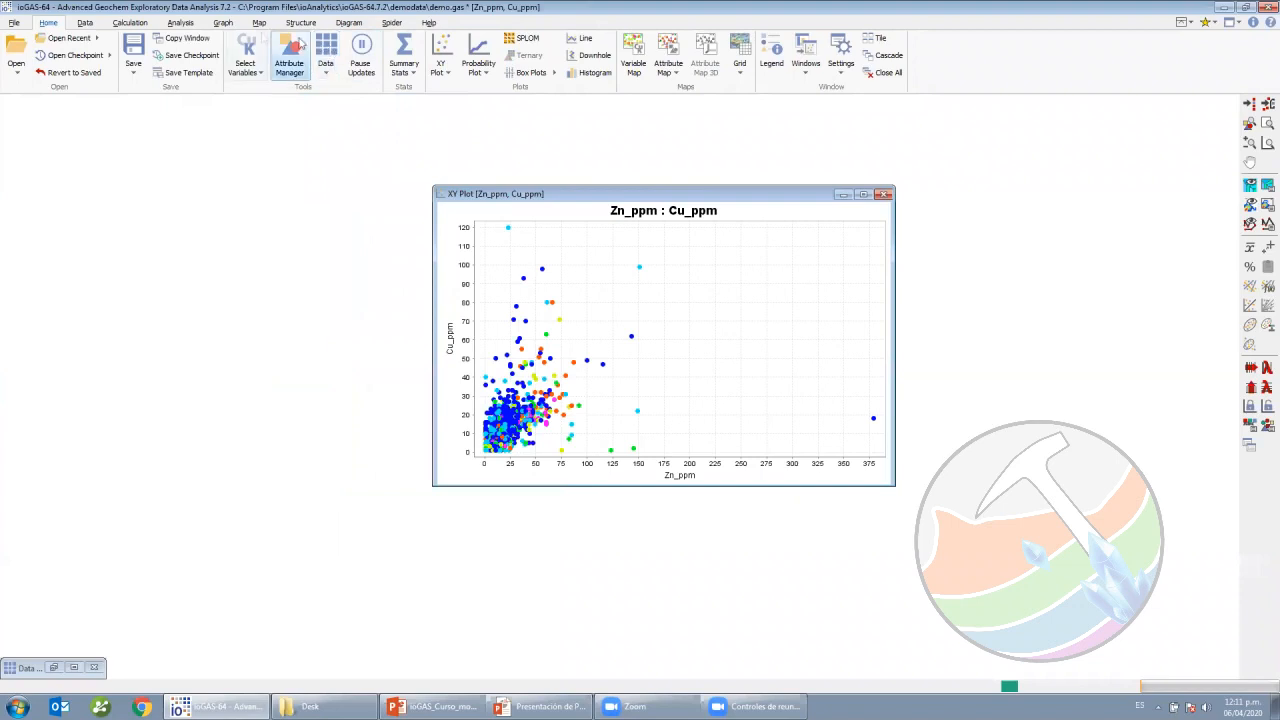
Create a correlation matrix for Zn_ppm and Cu_ppm and move the XY plot clear of it.
{"action": "left_click", "coordinate": [182, 23]}
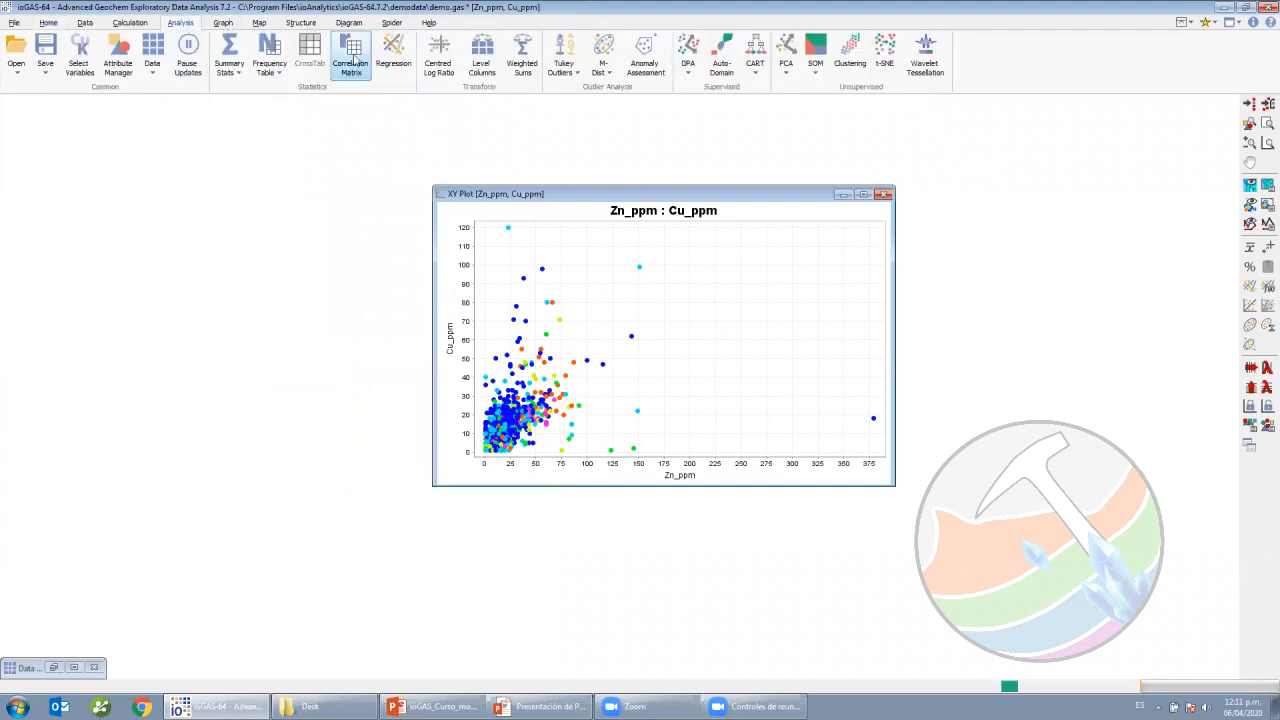
{"action": "left_click", "coordinate": [350, 55]}
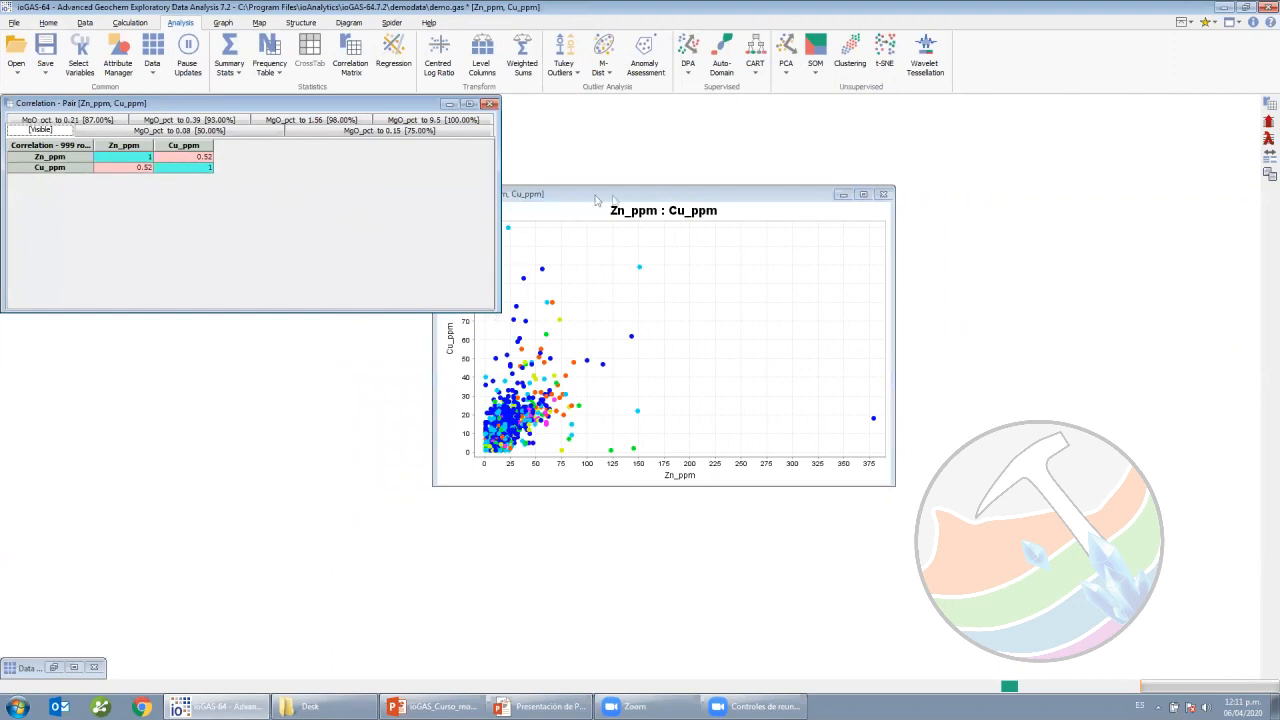
{"action": "left_click_drag", "start_coordinate": [598, 196], "coordinate": [786, 170]}
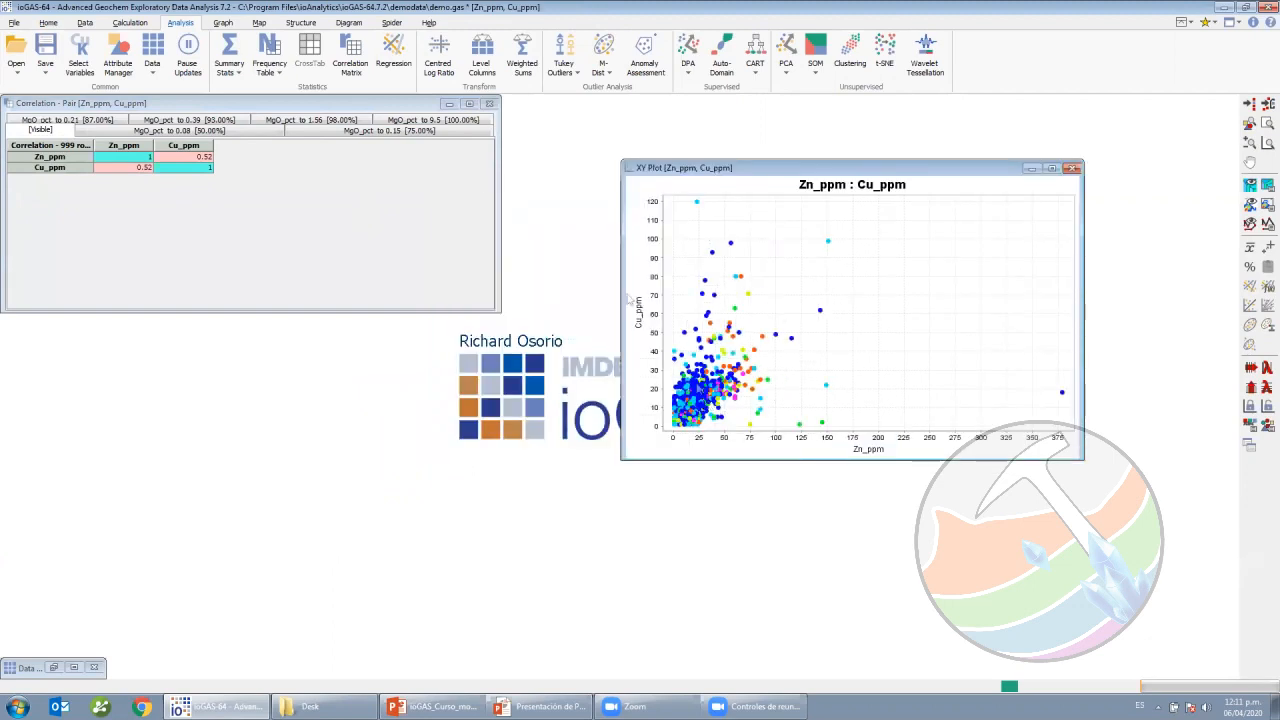
Close the minimized data window and minimize the correlation matrix.
{"action": "left_click", "coordinate": [74, 667]}
{"action": "left_click", "coordinate": [1248, 101]}
{"action": "left_click", "coordinate": [173, 668]}
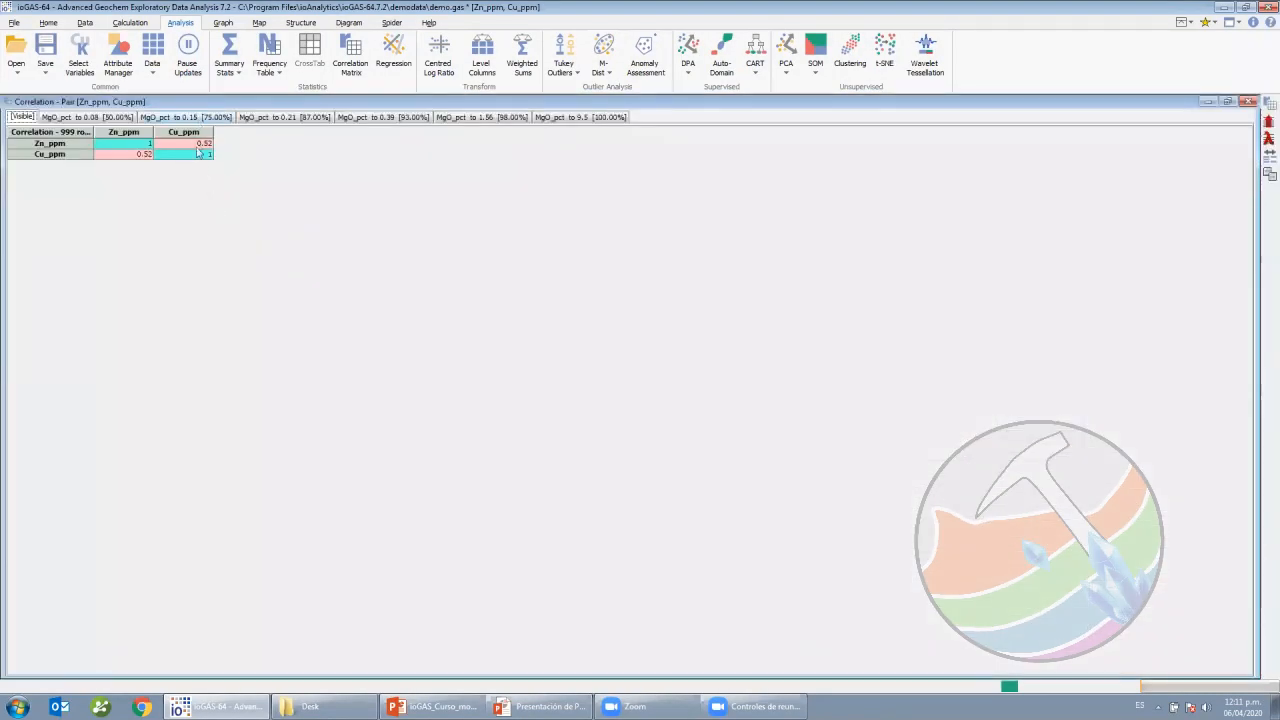
{"action": "left_click", "coordinate": [1207, 101]}
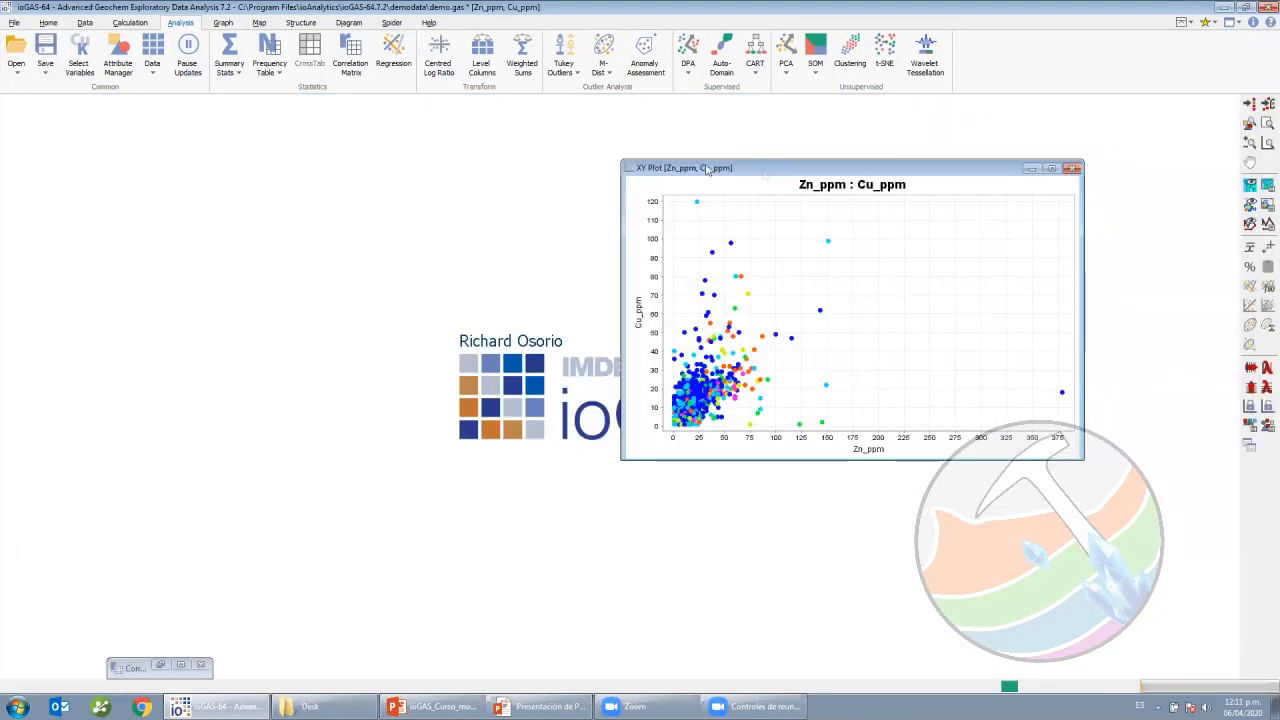
Reposition the Zn_ppm–Cu_ppm plot and open the glinking configuration beside it.
{"action": "left_click_drag", "start_coordinate": [706, 168], "coordinate": [594, 162]}
{"action": "left_click", "coordinate": [1265, 225]}
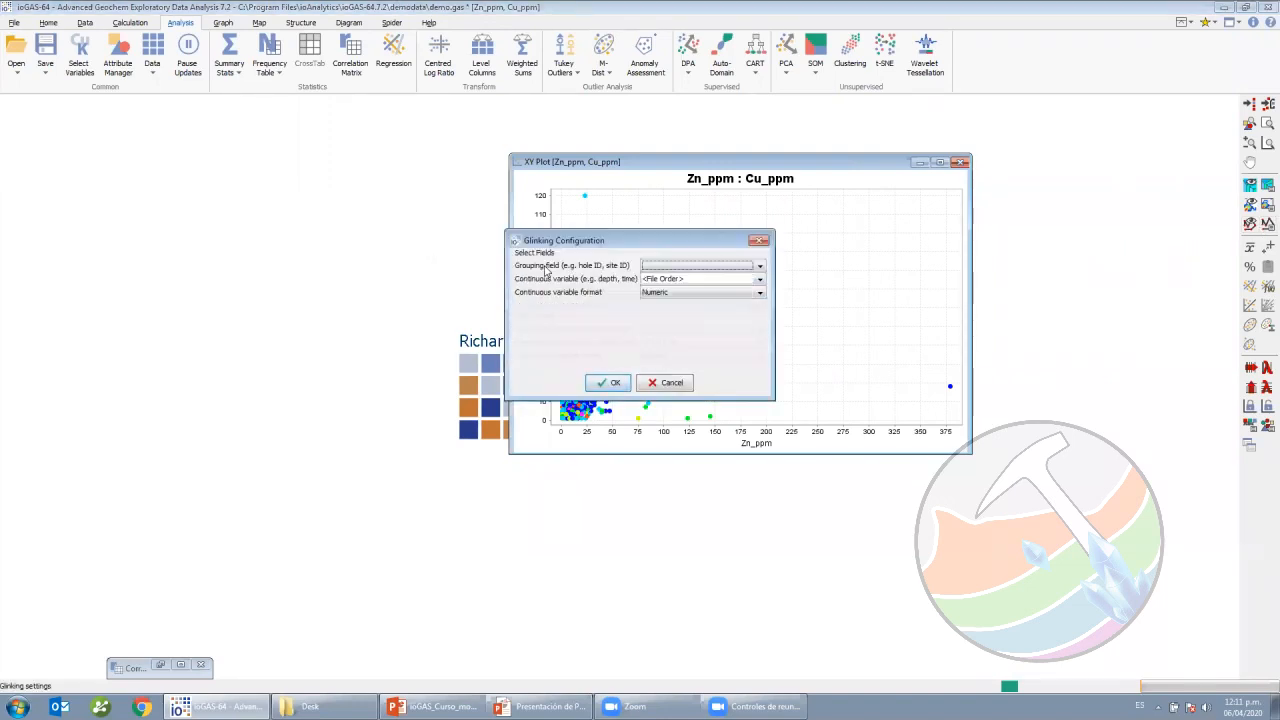
{"action": "left_click_drag", "start_coordinate": [628, 240], "coordinate": [621, 240]}
{"action": "left_click_drag", "start_coordinate": [370, 223], "coordinate": [346, 285]}
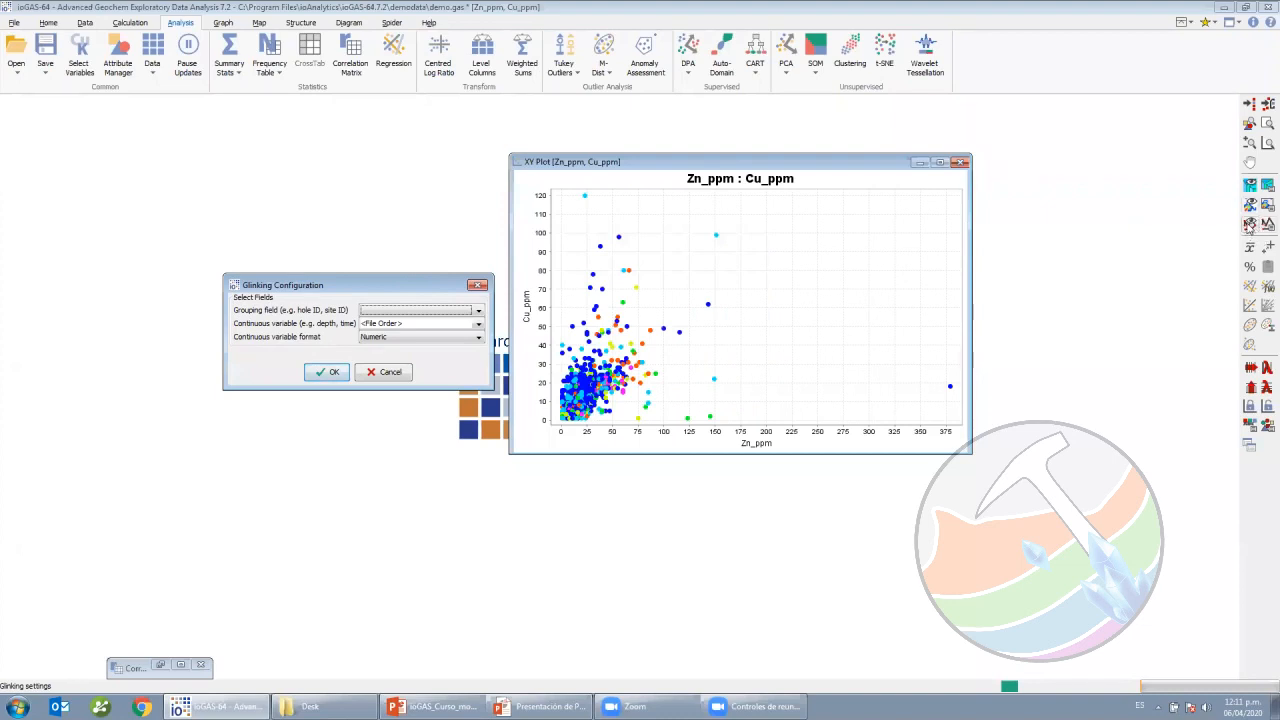
Look through the available glinking line styles without choosing one.
{"action": "left_click", "coordinate": [1249, 228]}
{"action": "left_click", "coordinate": [1162, 243]}
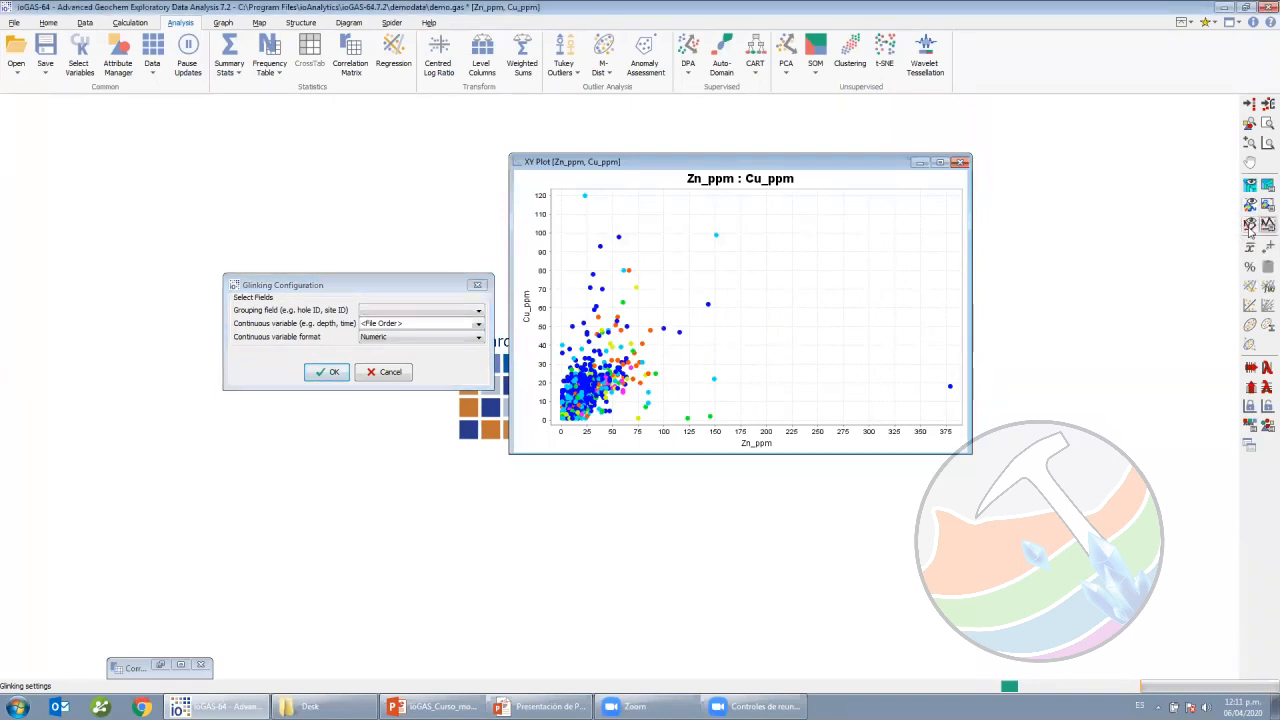
{"action": "left_click", "coordinate": [1249, 228]}
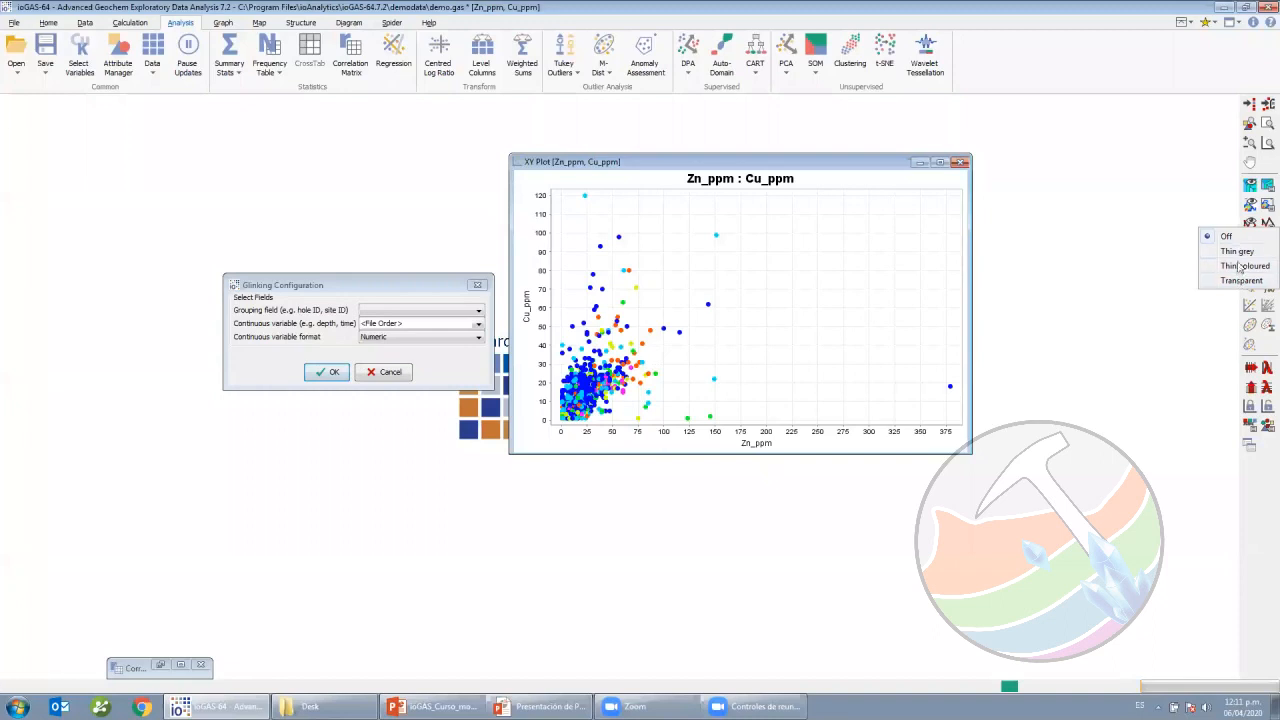
{"action": "left_click", "coordinate": [1160, 245]}
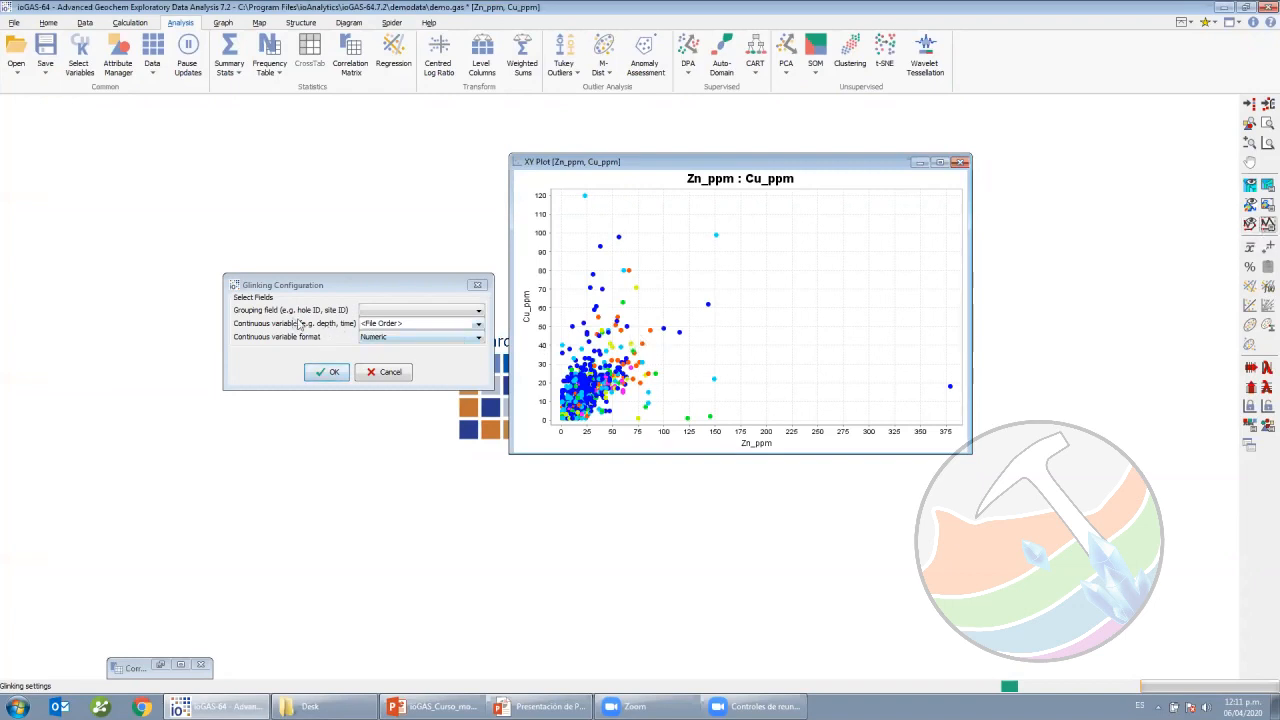
Set the glinking grouping field to Geology and the continuous variable to Cr_ppm.
{"action": "left_click", "coordinate": [273, 309]}
{"action": "left_click", "coordinate": [388, 311]}
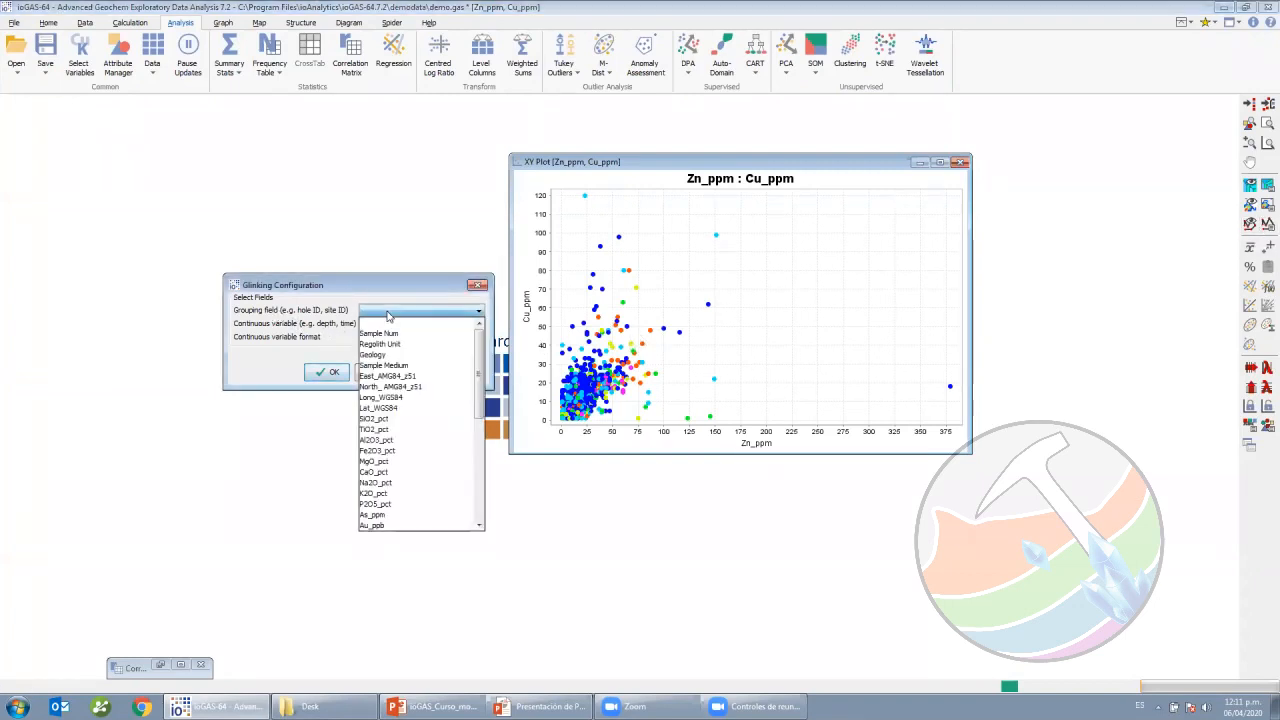
{"action": "left_click", "coordinate": [390, 354]}
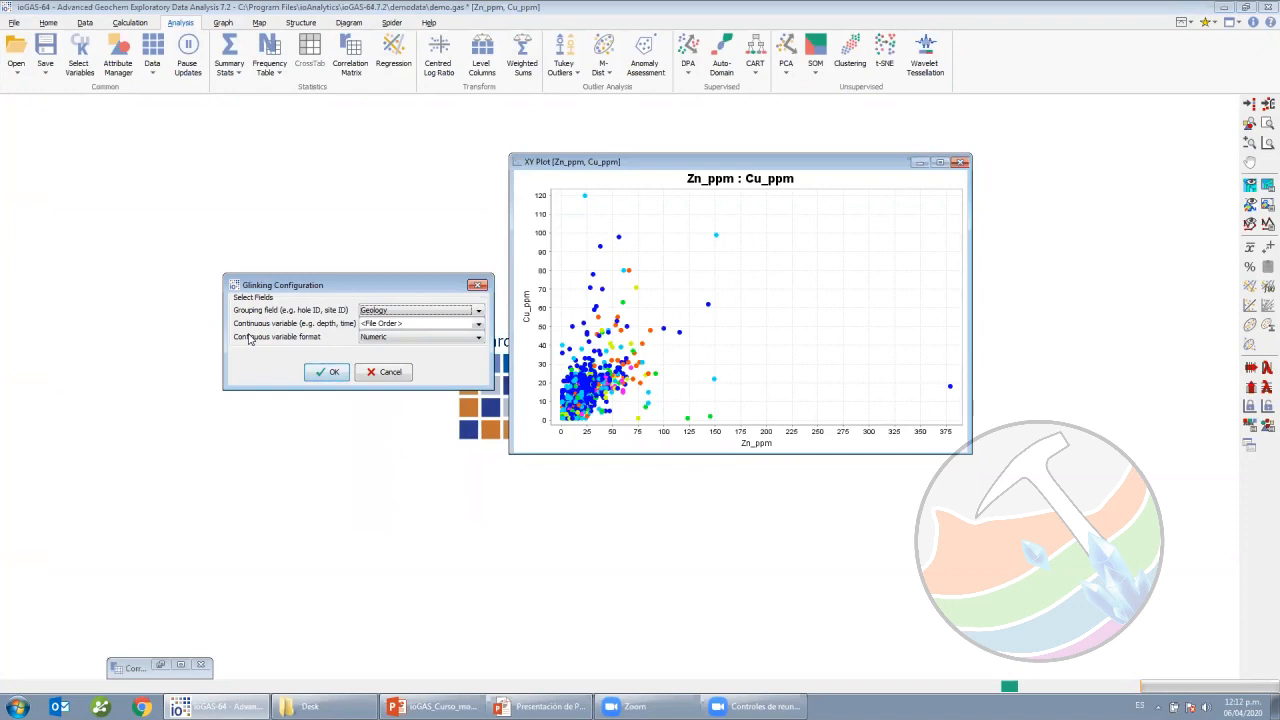
{"action": "left_click", "coordinate": [440, 323]}
{"action": "scroll", "coordinate": [414, 443], "scroll_direction": "down", "scroll_amount": 5}
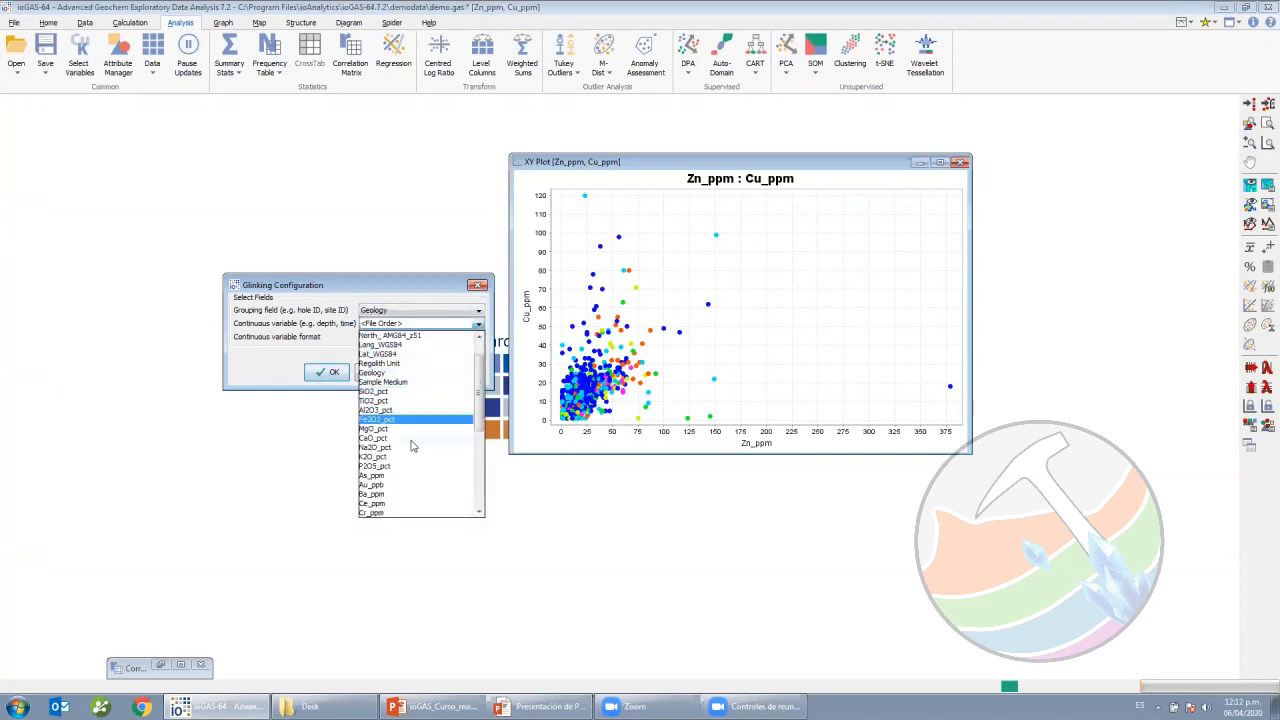
{"action": "left_click", "coordinate": [388, 372]}
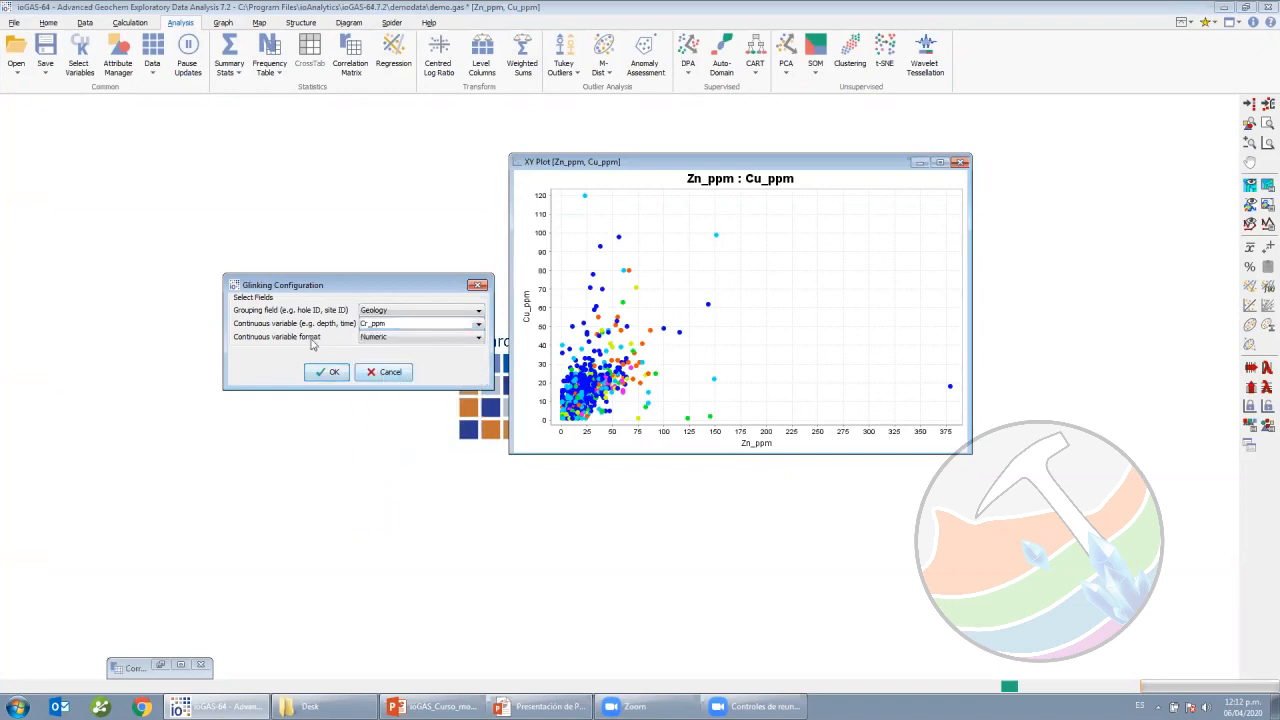
Review the continuous variable formats, keep Numeric, and accept the glinking configuration.
{"action": "left_click", "coordinate": [373, 338]}
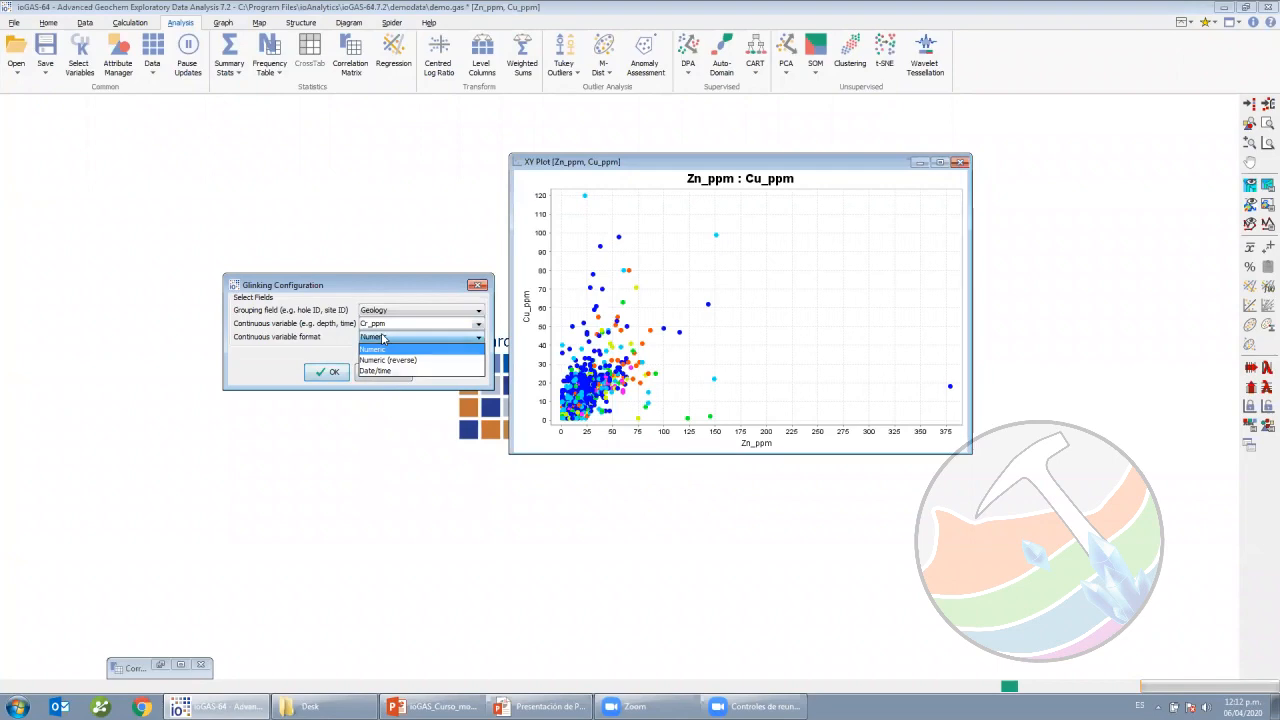
{"action": "left_click", "coordinate": [384, 339]}
{"action": "left_click", "coordinate": [393, 338]}
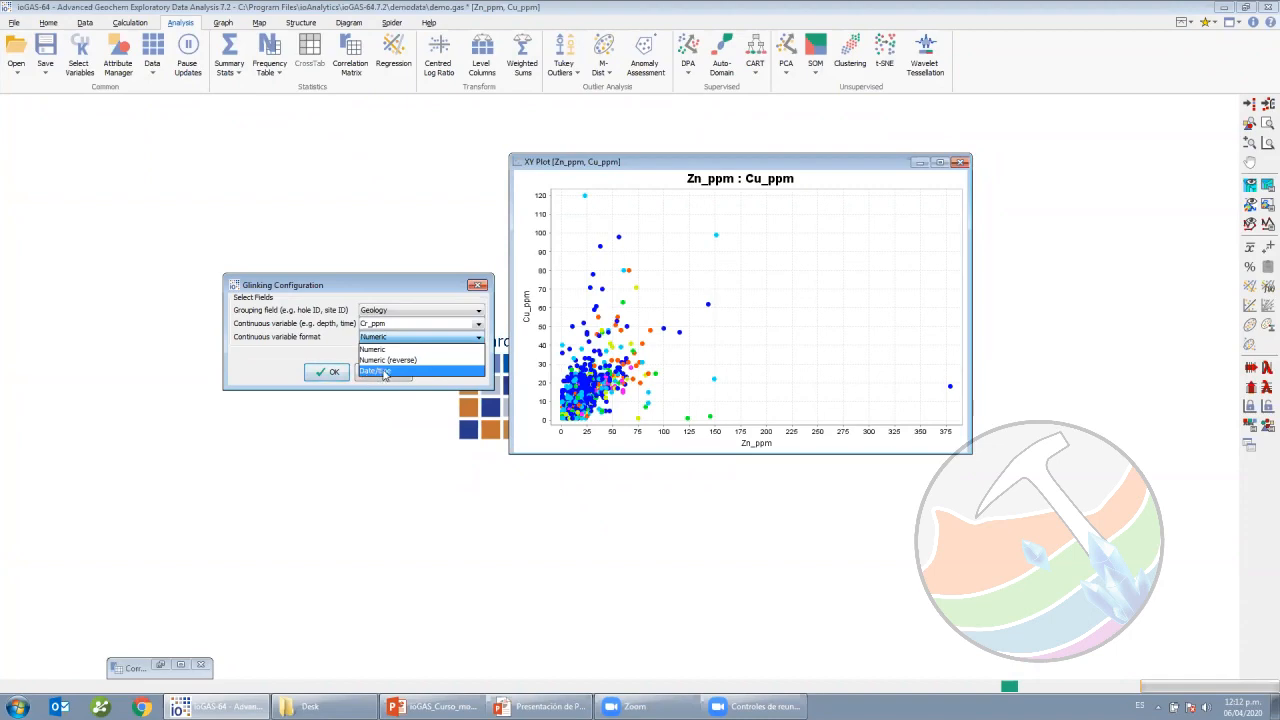
{"action": "left_click", "coordinate": [375, 349]}
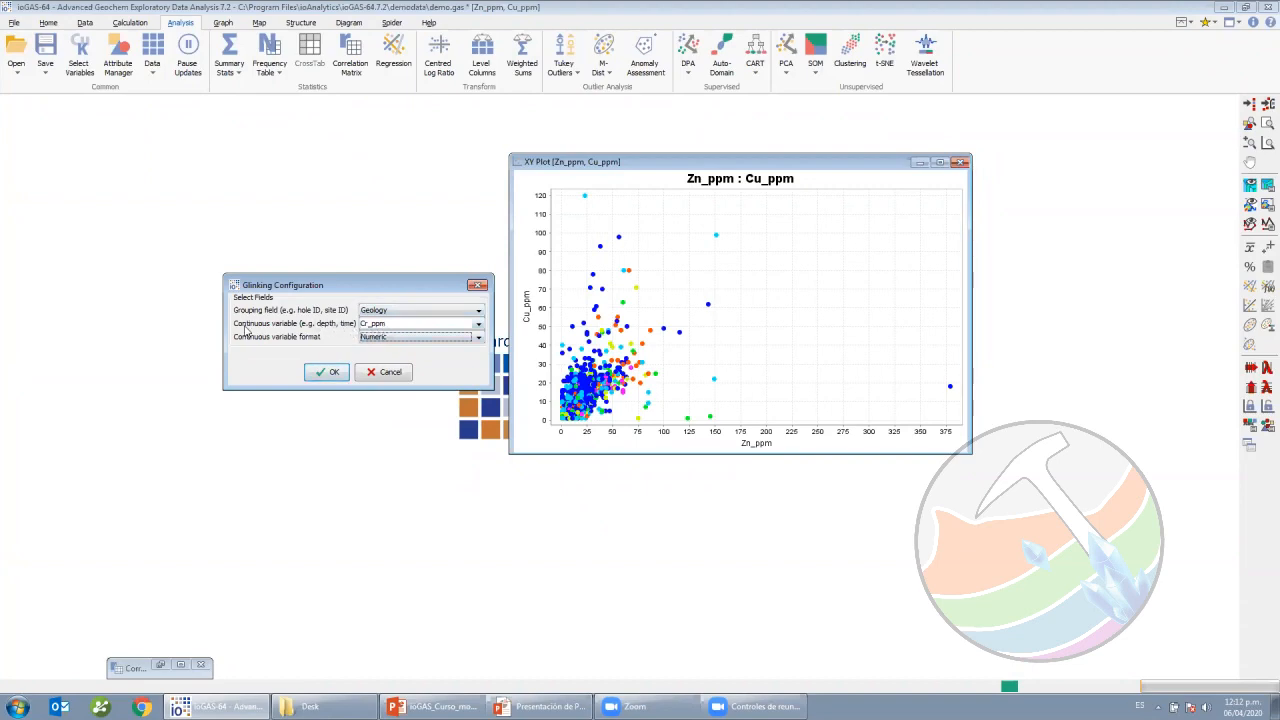
{"action": "left_click", "coordinate": [333, 373]}
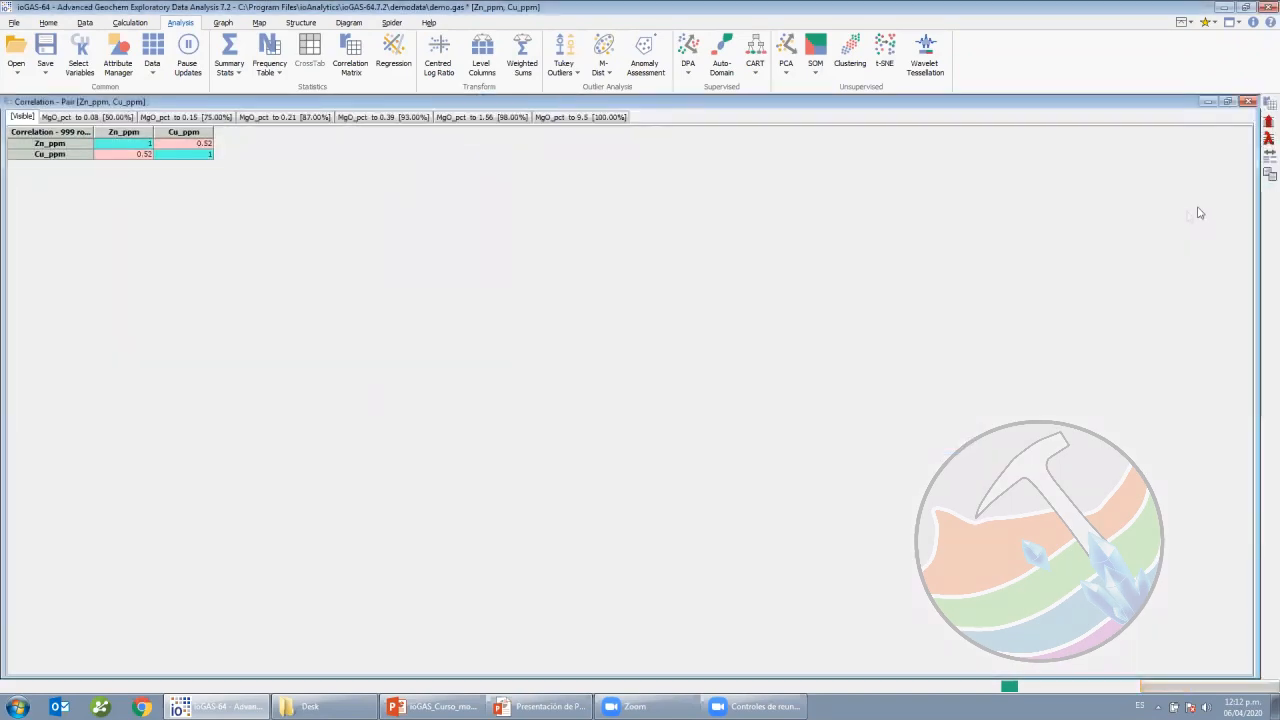
Minimize the correlation matrix and show thin grey glinking lines on the Zn_ppm–Cu_ppm plot.
{"action": "left_click", "coordinate": [1207, 102]}
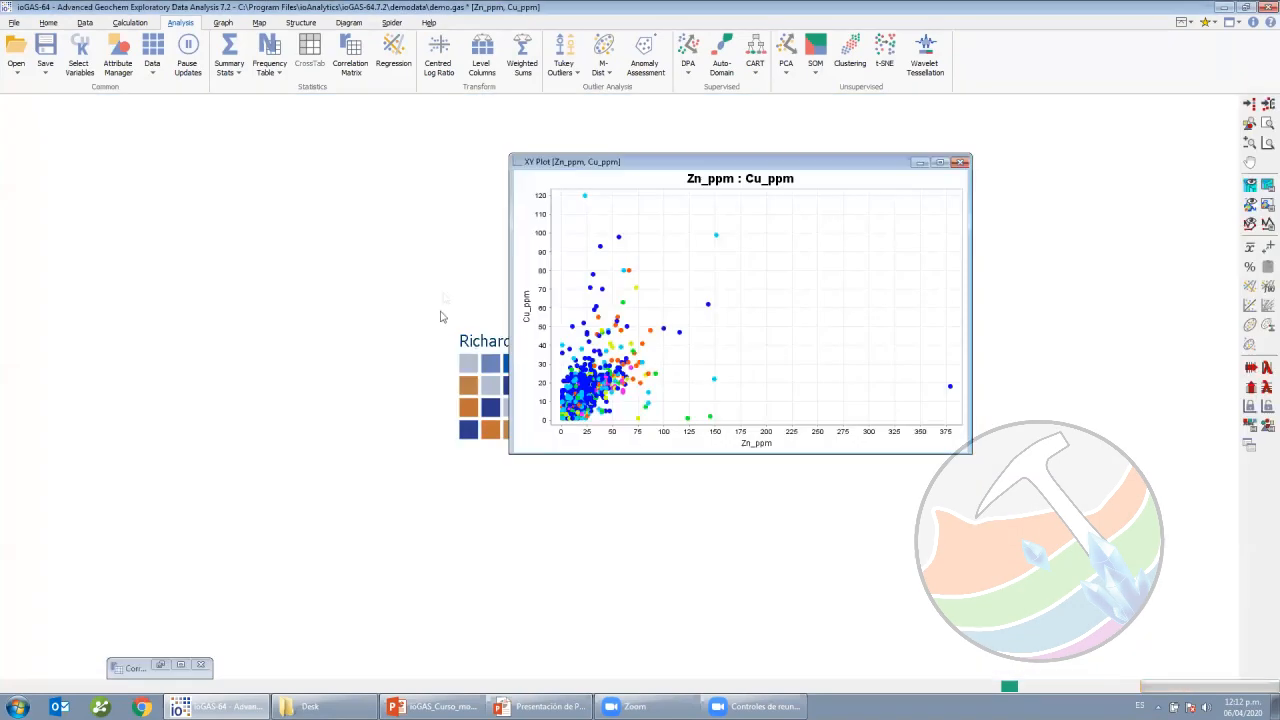
{"action": "left_click", "coordinate": [1250, 224]}
{"action": "left_click", "coordinate": [1238, 248]}
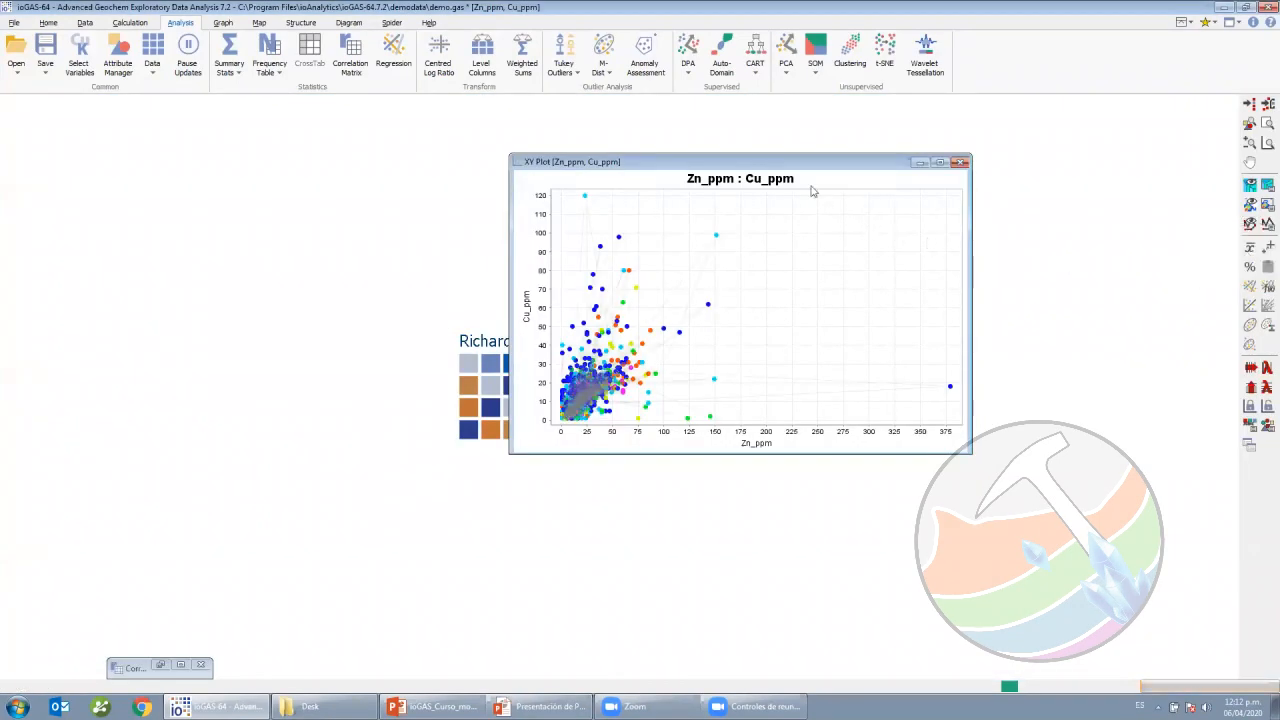
Enlarge the Zn_ppm–Cu_ppm plot window and place it beside the Attribute Manager.
{"action": "left_click_drag", "start_coordinate": [776, 168], "coordinate": [649, 173]}
{"action": "left_click_drag", "start_coordinate": [842, 461], "coordinate": [993, 534]}
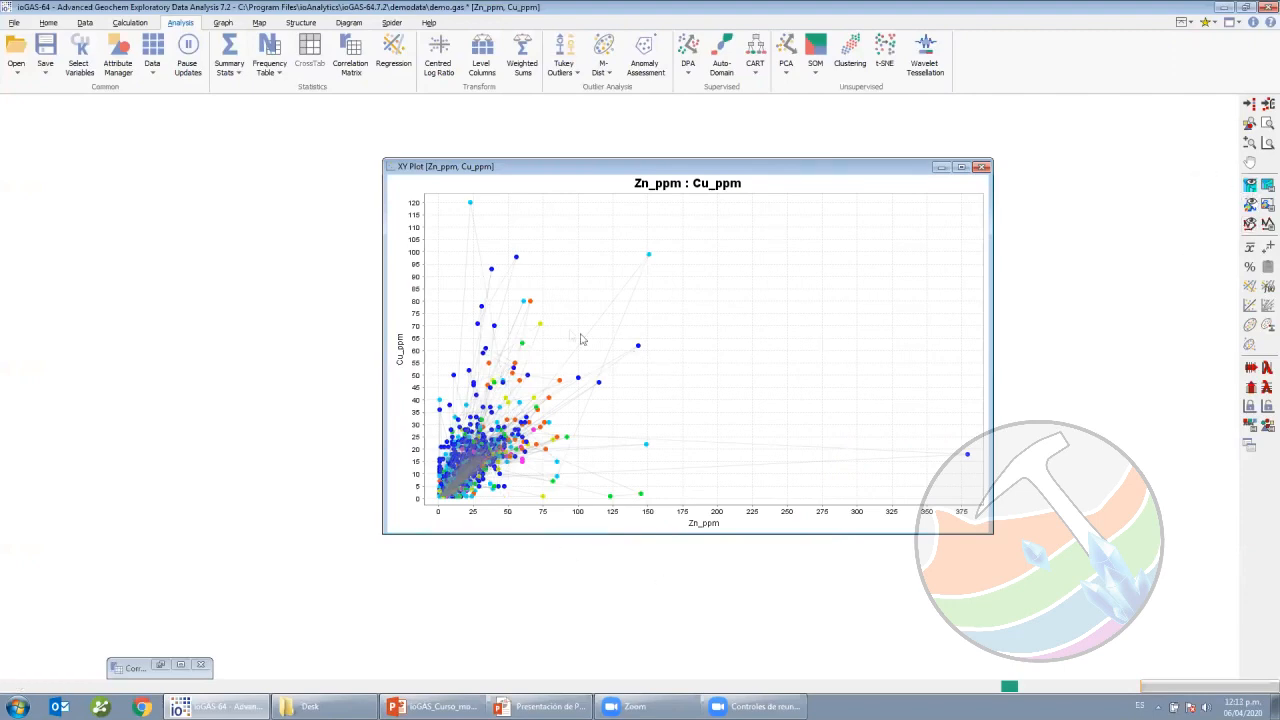
{"action": "left_click", "coordinate": [1250, 225]}
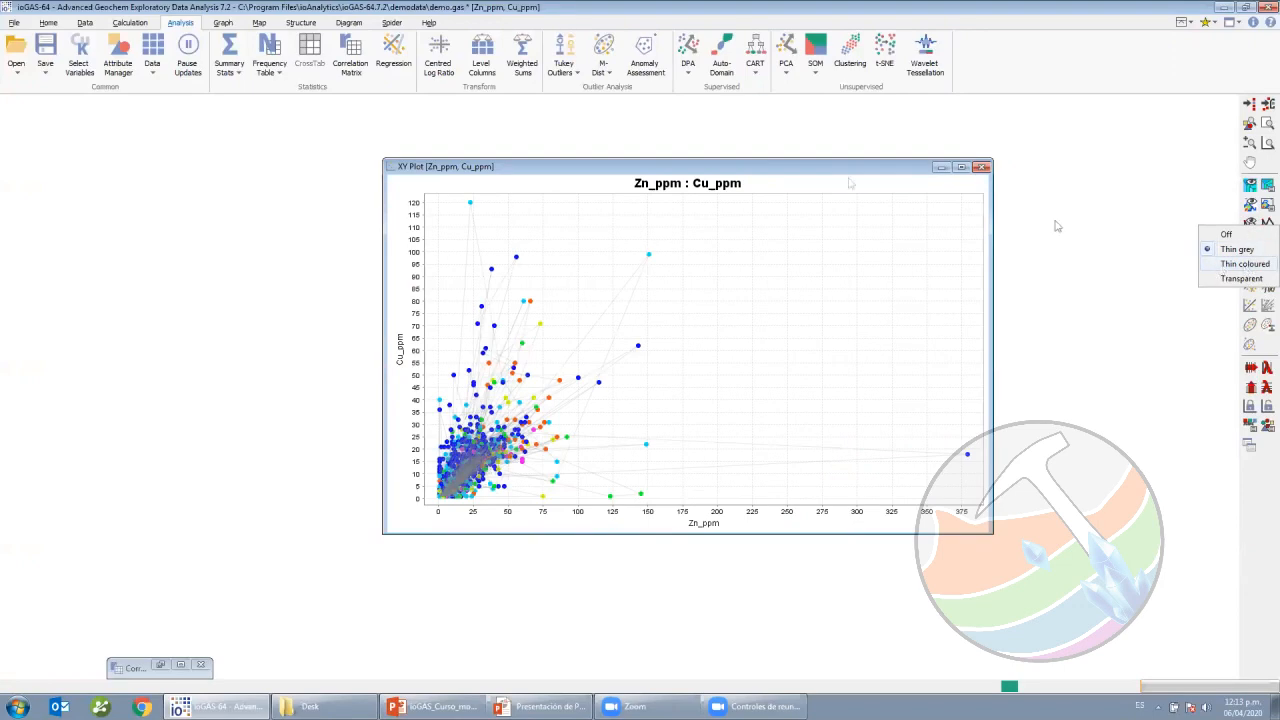
{"action": "left_click_drag", "start_coordinate": [656, 167], "coordinate": [760, 160]}
{"action": "left_click_drag", "start_coordinate": [1034, 129], "coordinate": [246, 187]}
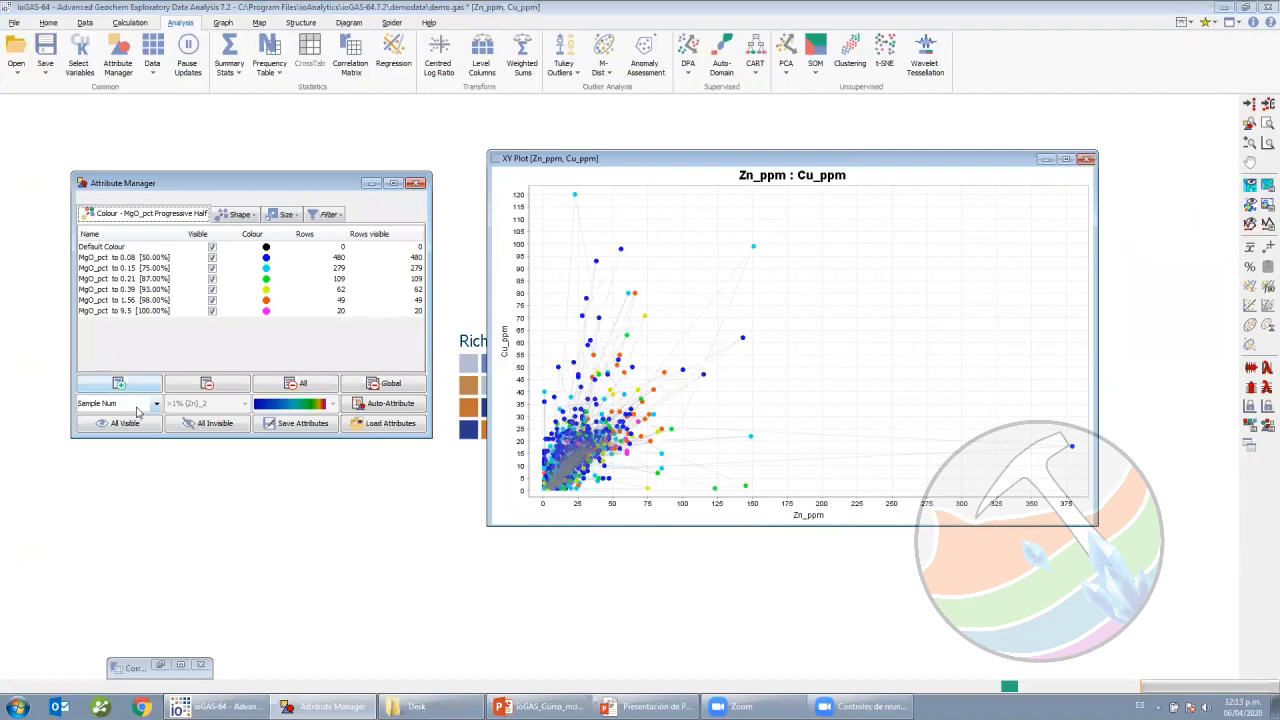
Check the glinking example on the PowerPoint slide and set the grouping field to Regolith Unit in the glinking configuration.
{"action": "left_click", "coordinate": [1268, 226]}
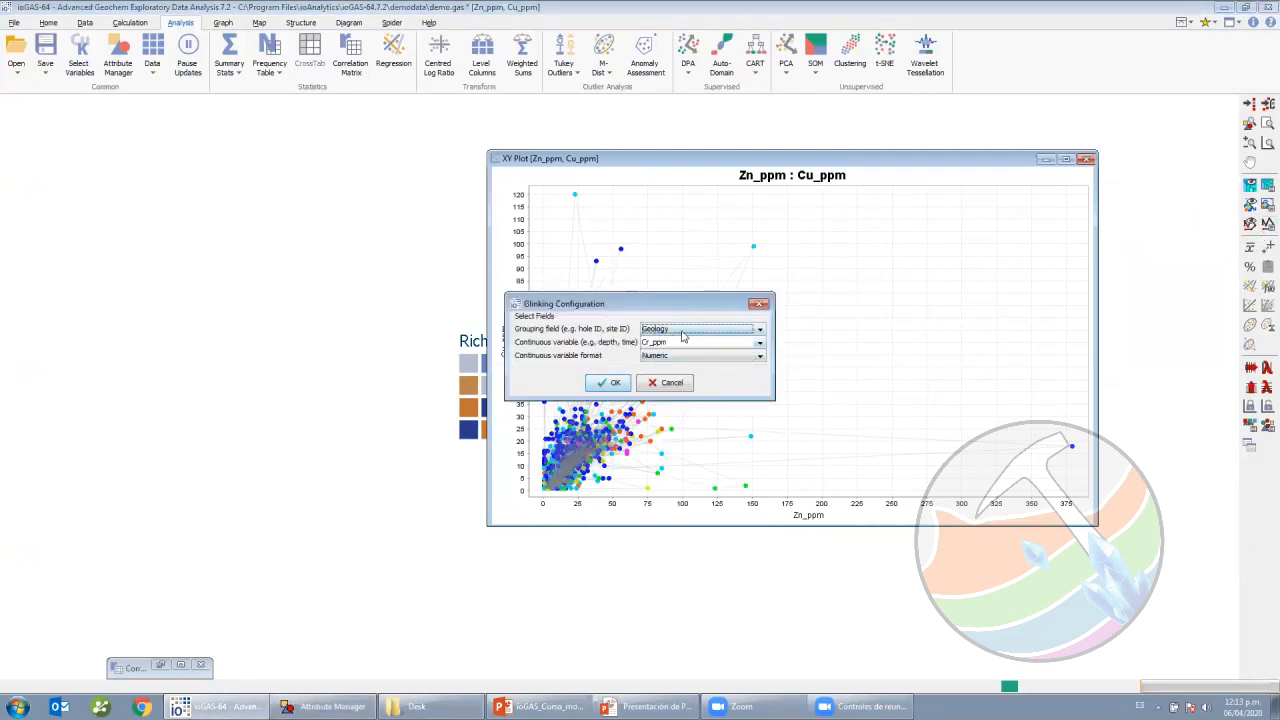
{"action": "left_click", "coordinate": [645, 706]}
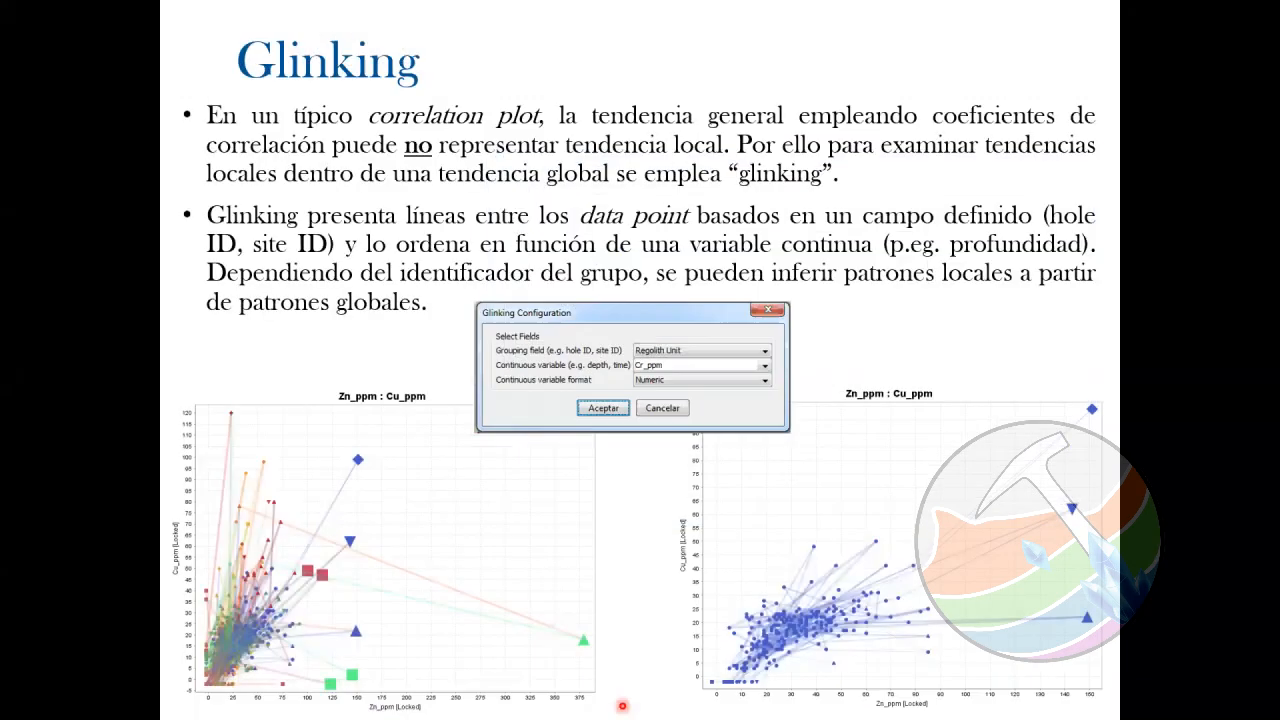
{"action": "key", "text": "alt+Tab"}
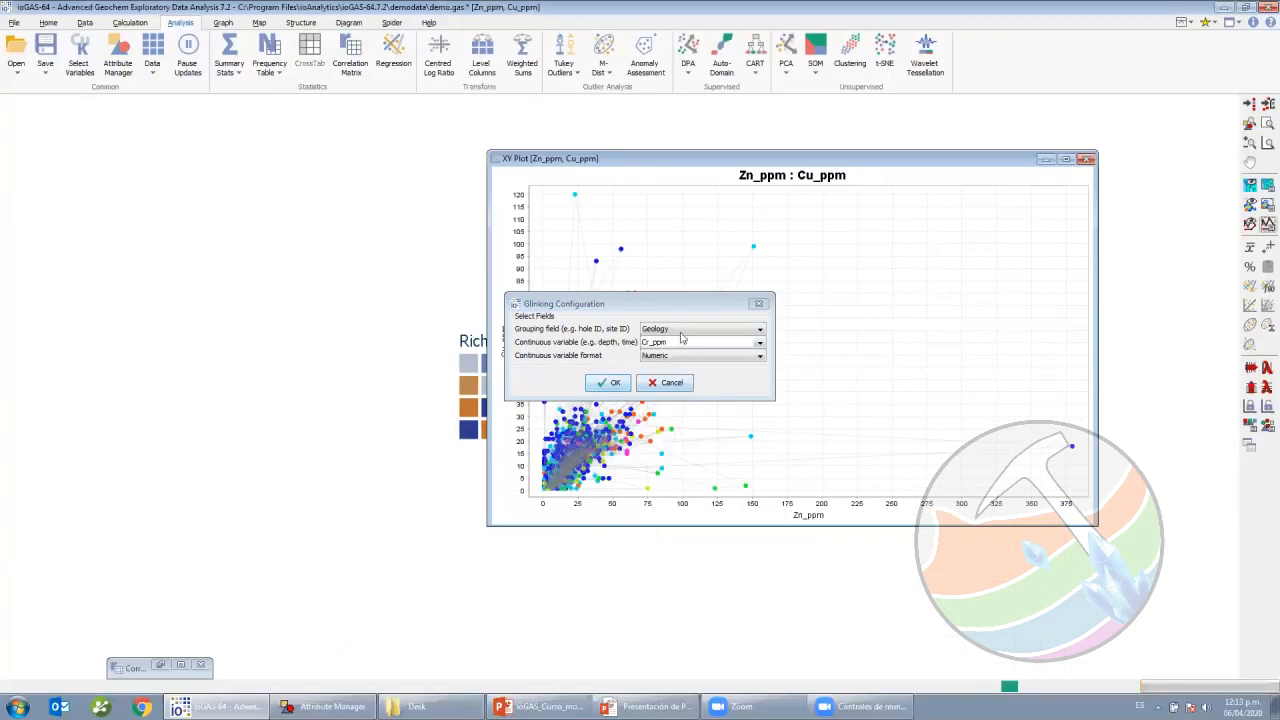
{"action": "left_click", "coordinate": [684, 330]}
{"action": "left_click", "coordinate": [686, 353]}
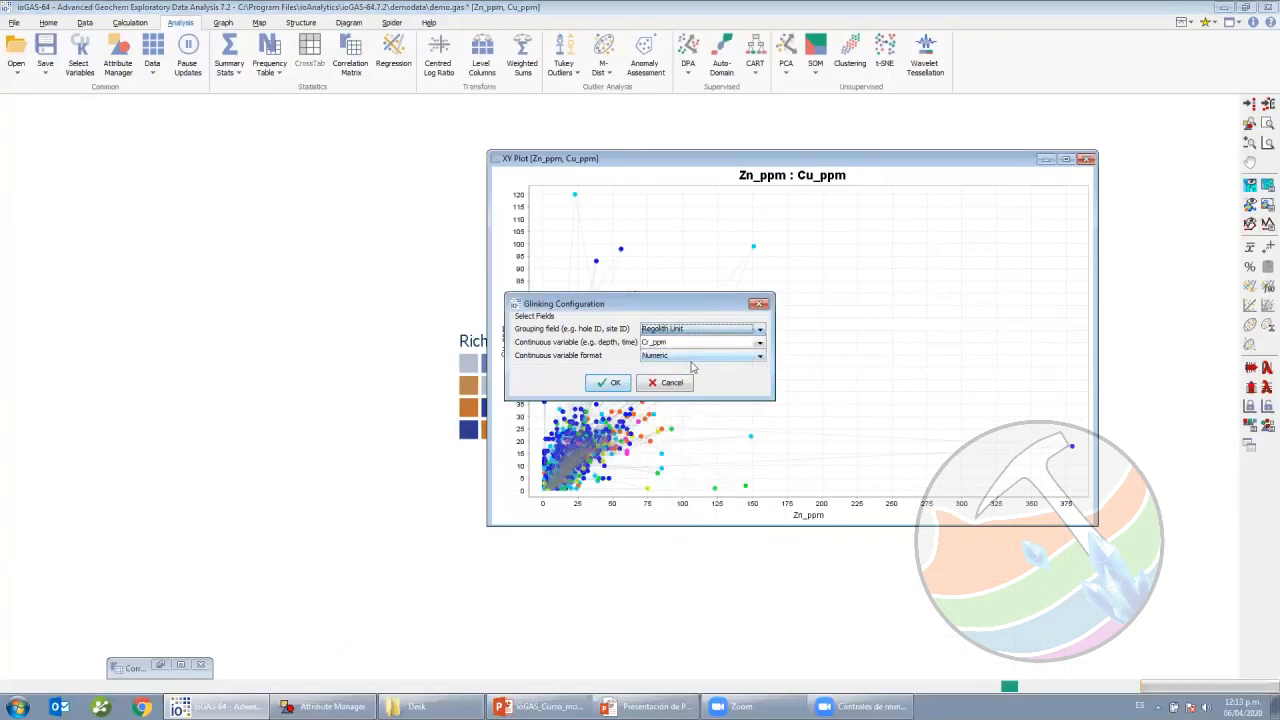
{"action": "left_click", "coordinate": [609, 383]}
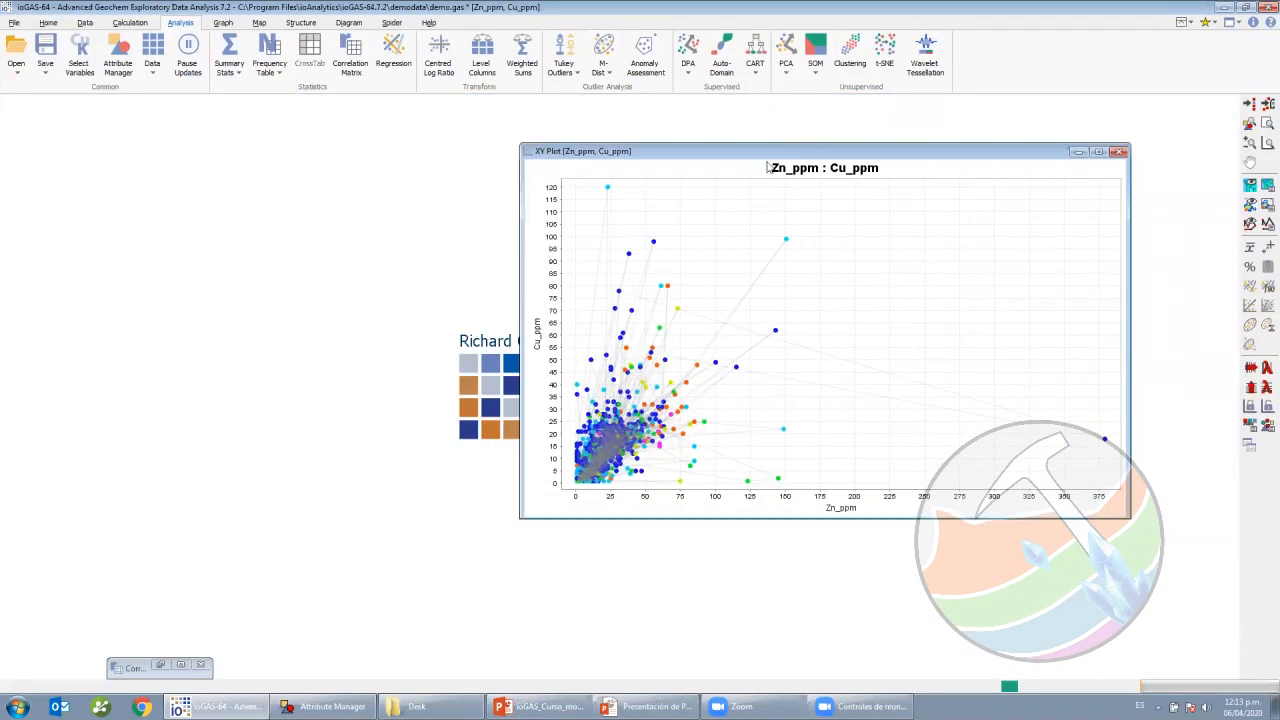
Auto-attribute the colours by Regolith Unit, generating a new legend.
{"action": "left_click", "coordinate": [145, 403]}
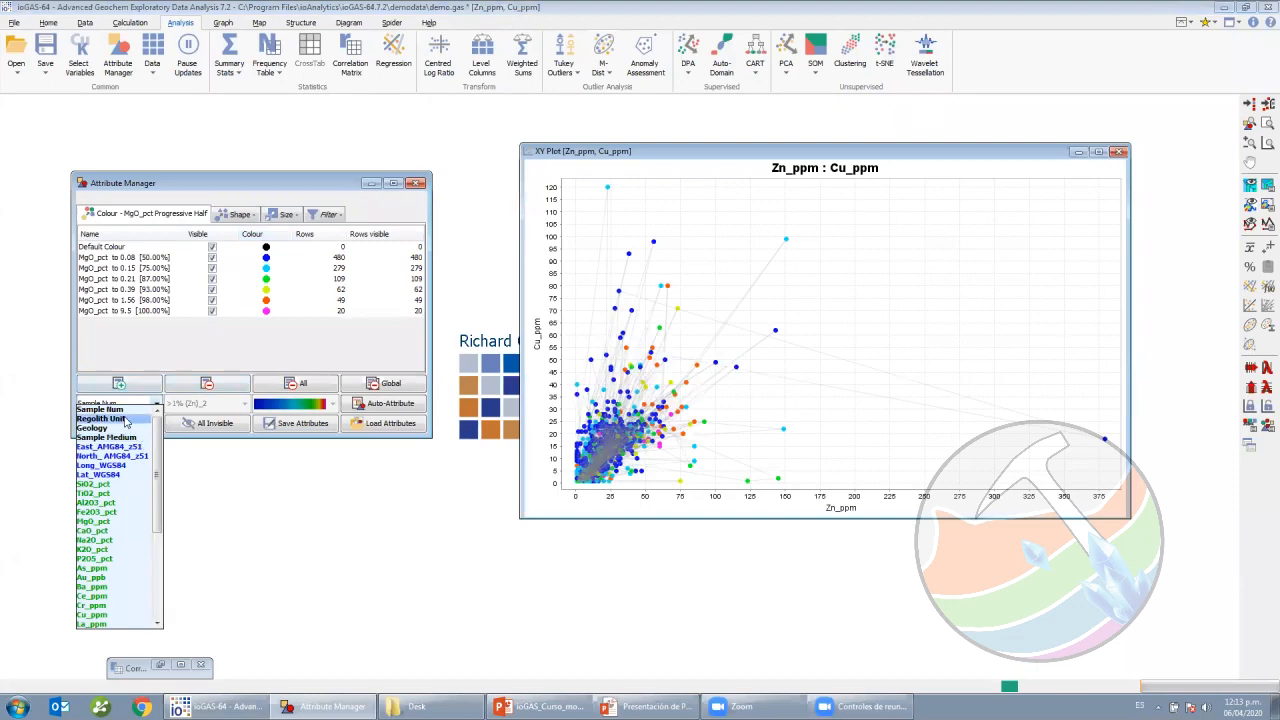
{"action": "left_click", "coordinate": [102, 418]}
{"action": "left_click", "coordinate": [385, 403]}
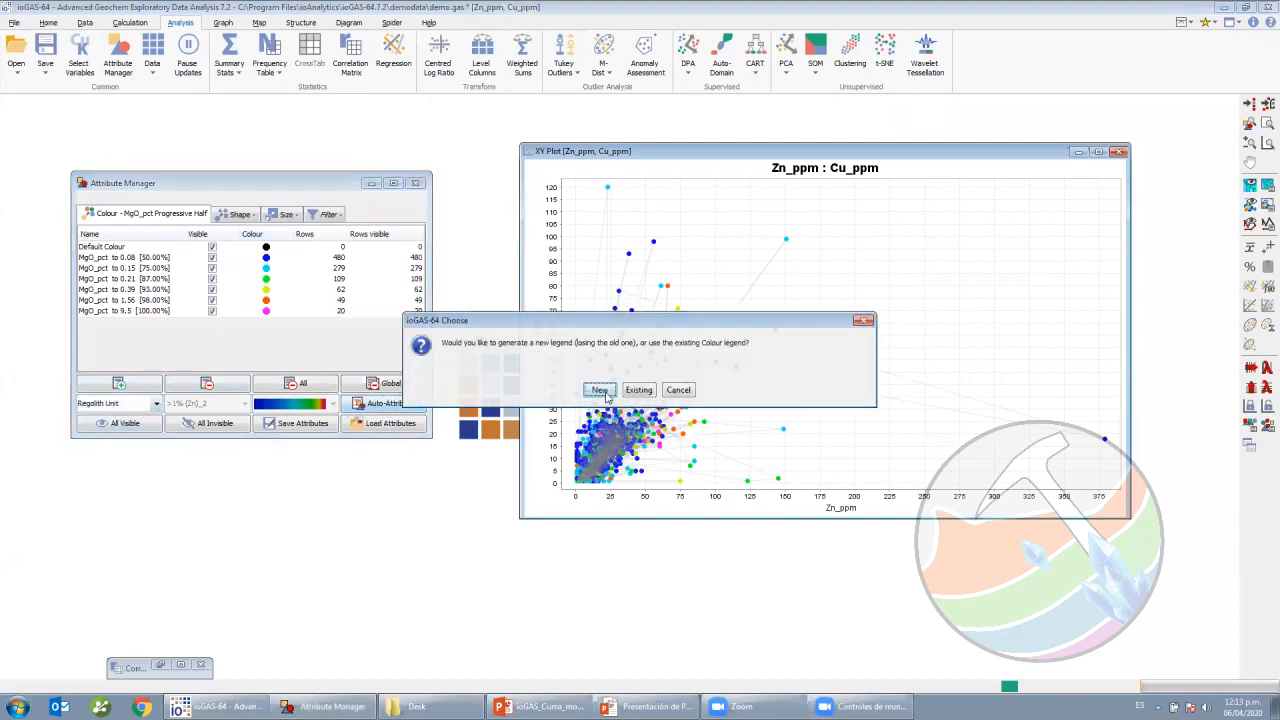
{"action": "left_click", "coordinate": [600, 390]}
Look through the shape, size and filter attributes, return to the colour attributes, and minimize the correlation matrix.
{"action": "left_click", "coordinate": [205, 215]}
{"action": "left_click", "coordinate": [232, 217]}
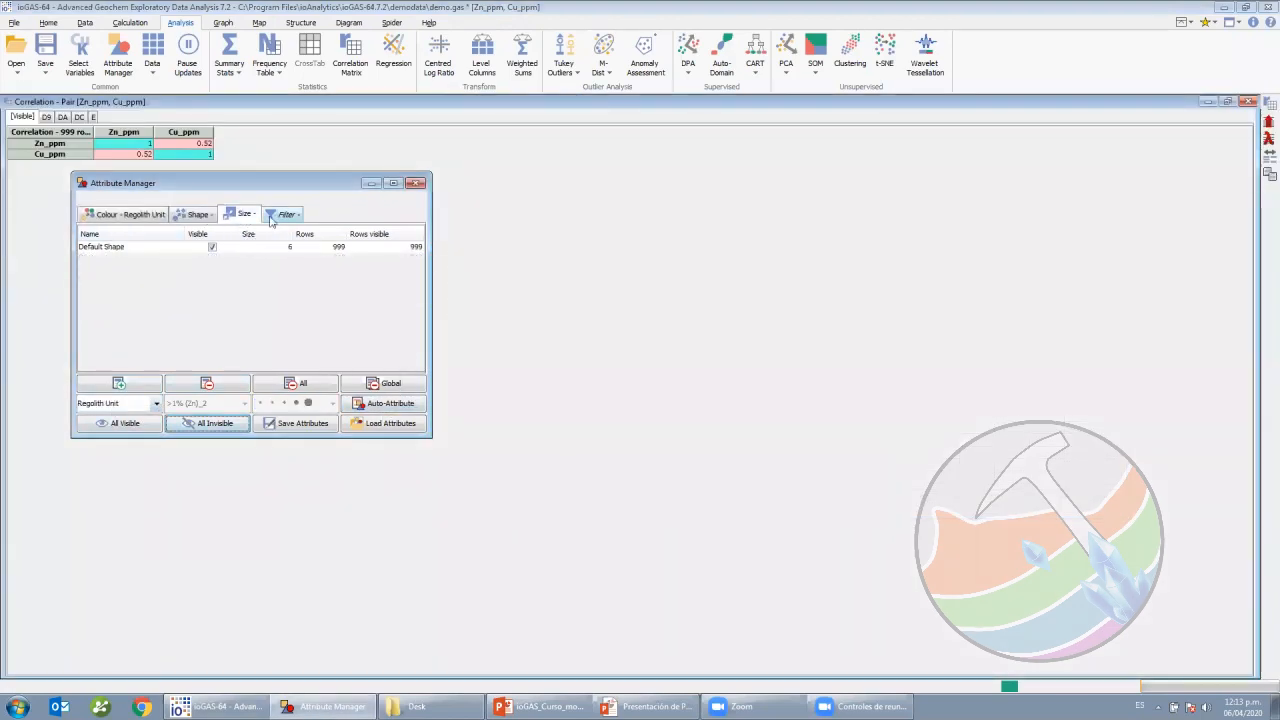
{"action": "left_click", "coordinate": [274, 217]}
{"action": "left_click", "coordinate": [130, 215]}
{"action": "left_click", "coordinate": [1207, 102]}
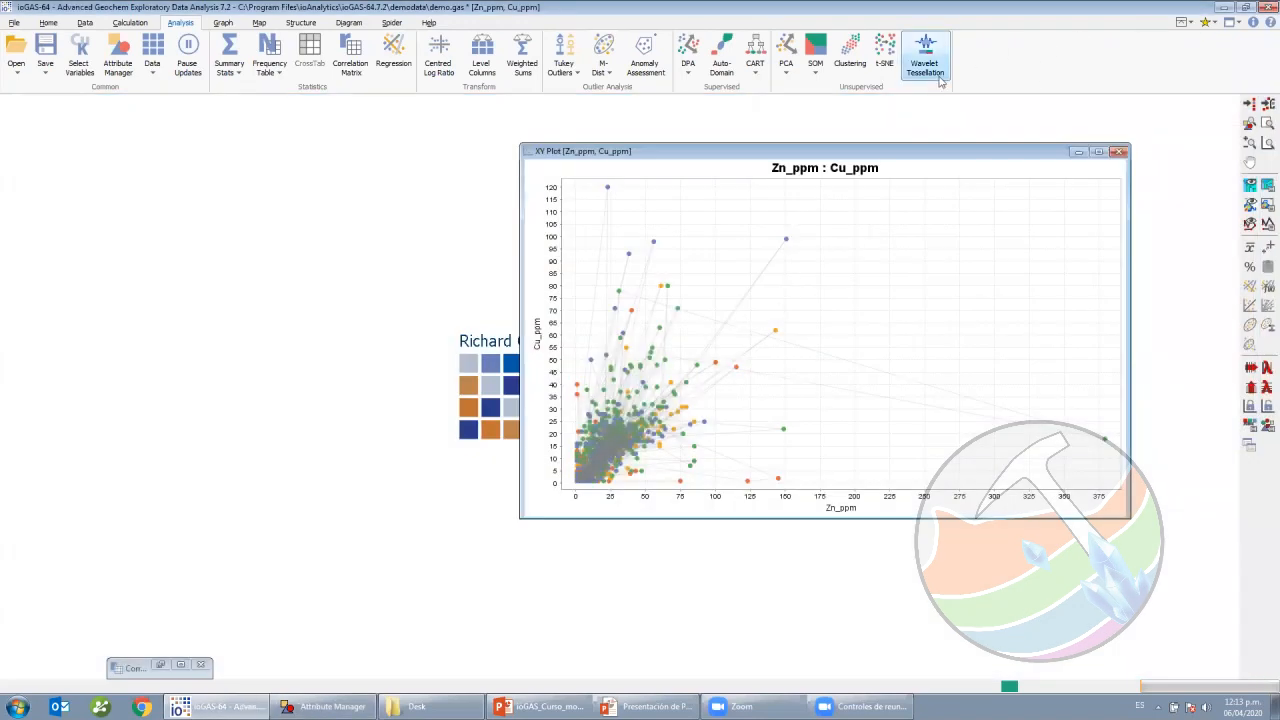
Try thin coloured glinking lines on the Zn_ppm–Cu_ppm plot and change the line style to Transparent.
{"action": "left_click", "coordinate": [1250, 224]}
{"action": "left_click", "coordinate": [1233, 260]}
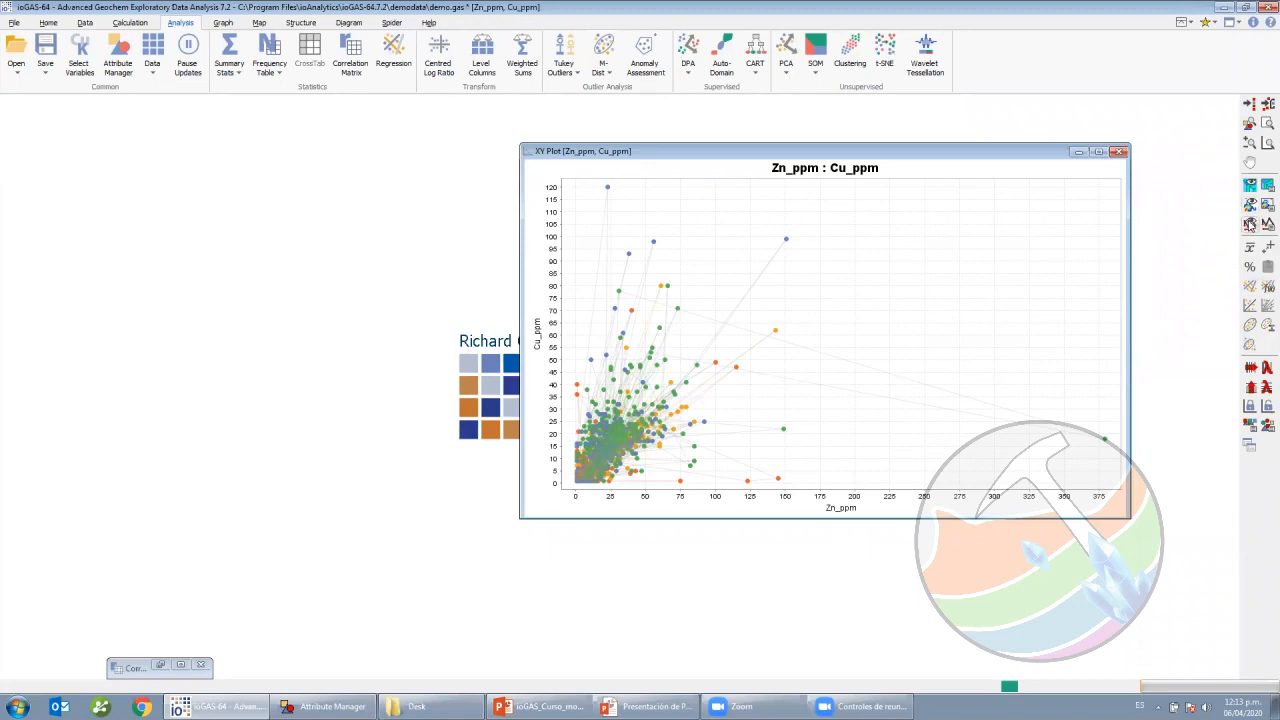
{"action": "left_click", "coordinate": [1250, 224]}
{"action": "left_click", "coordinate": [1231, 273]}
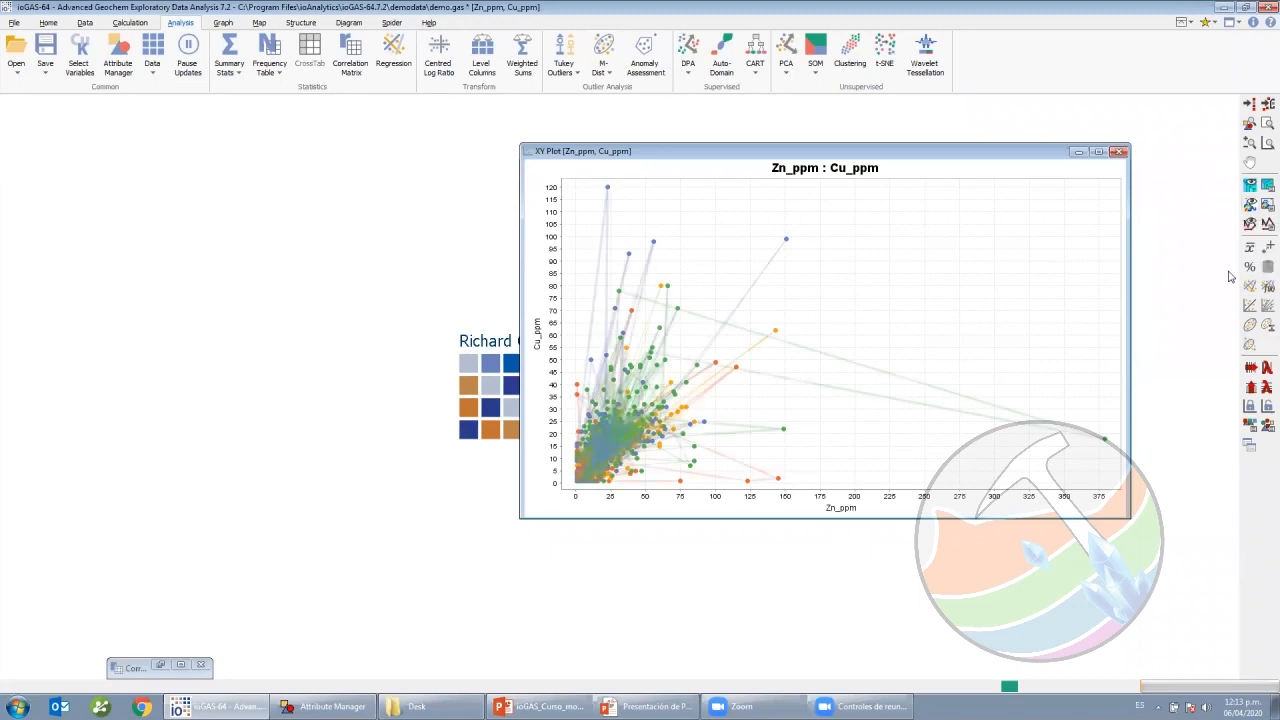
Restore the correlation matrix at reduced size and arrange the XY plot and Attribute Manager around it without overlap.
{"action": "left_click", "coordinate": [181, 665]}
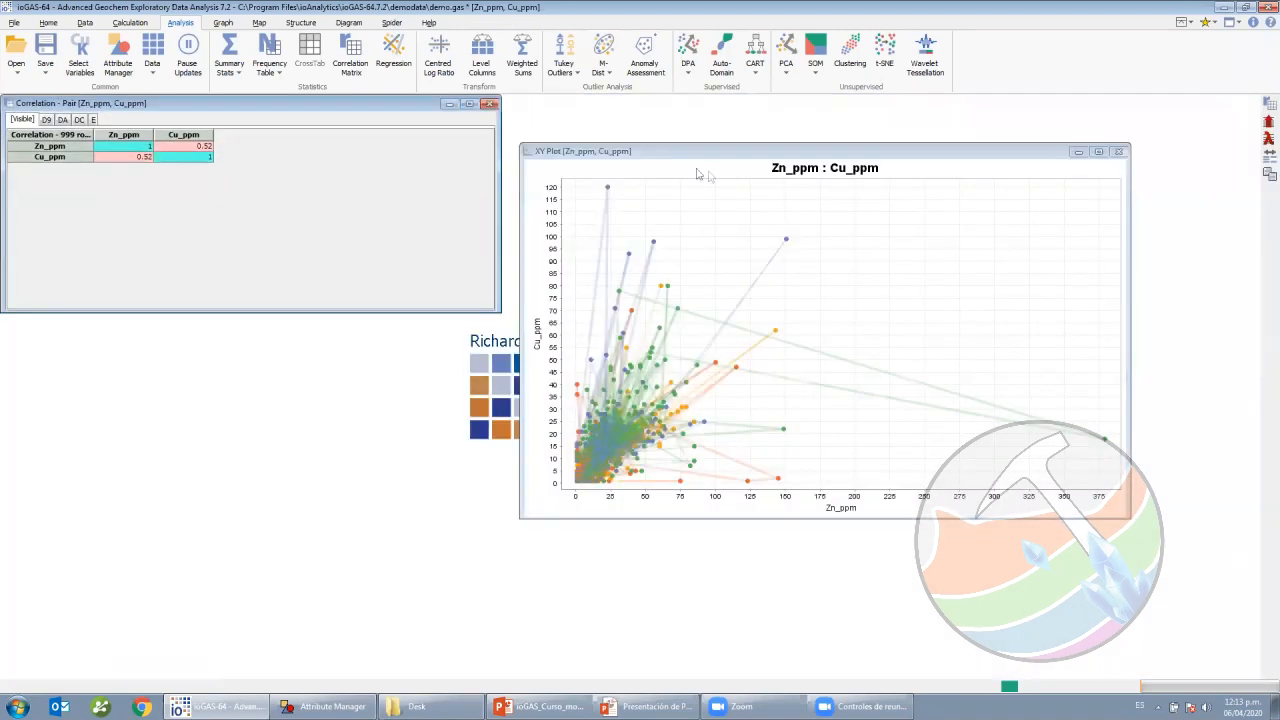
{"action": "left_click", "coordinate": [1228, 102]}
{"action": "left_click_drag", "start_coordinate": [593, 148], "coordinate": [671, 117]}
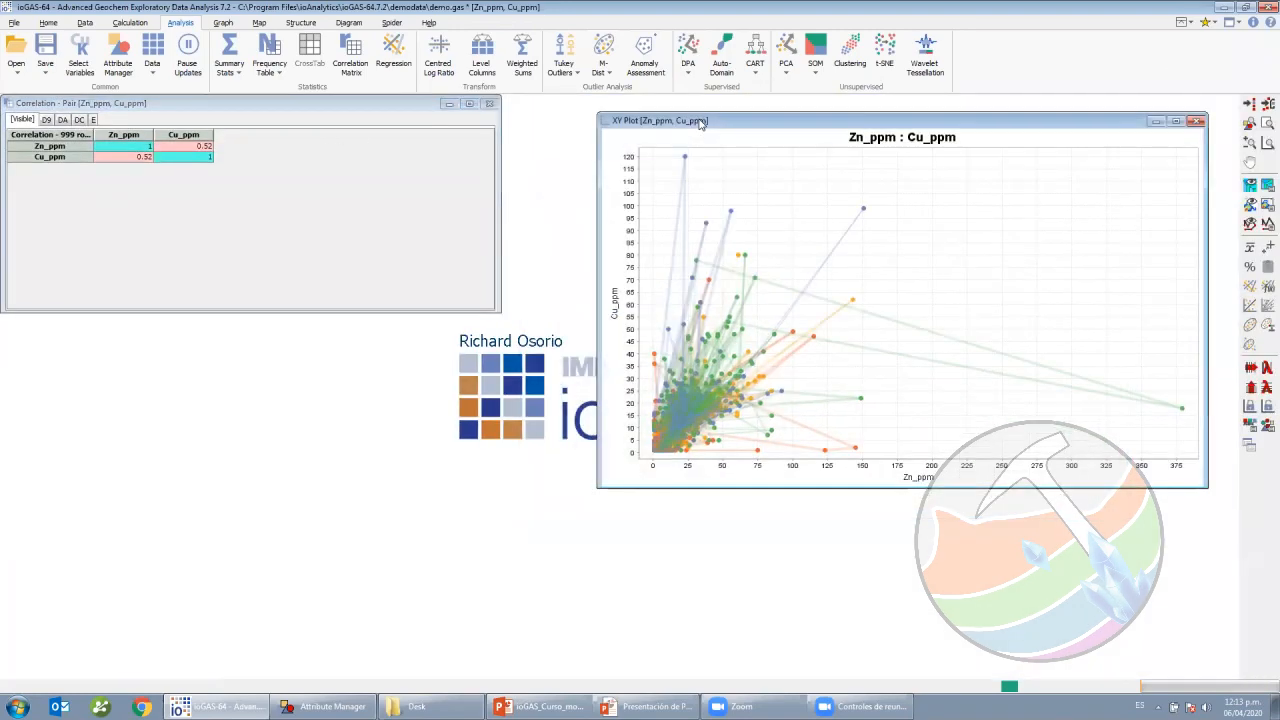
{"action": "left_click", "coordinate": [118, 55]}
{"action": "left_click_drag", "start_coordinate": [298, 186], "coordinate": [293, 370]}
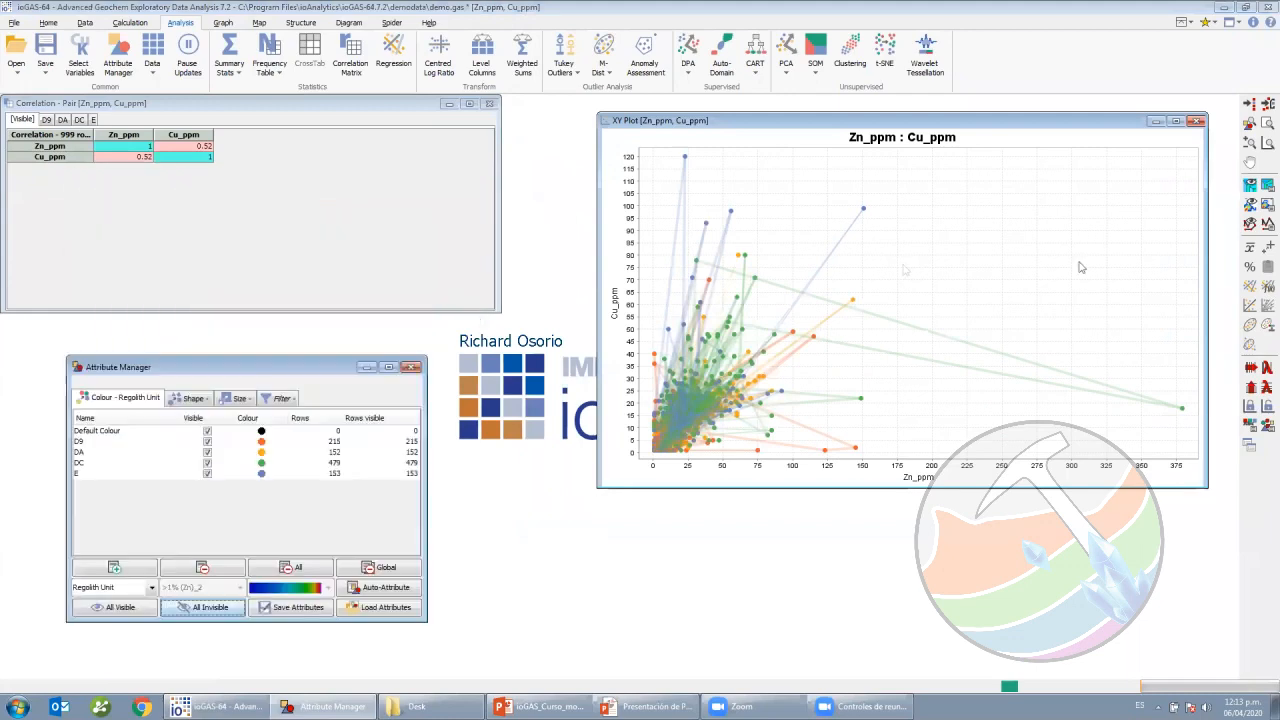
Reopen the glinking configuration, place it below the XY plot, and bring the Attribute Manager back into view.
{"action": "left_click", "coordinate": [1264, 226]}
{"action": "left_click_drag", "start_coordinate": [682, 316], "coordinate": [797, 423]}
{"action": "left_click", "coordinate": [128, 45]}
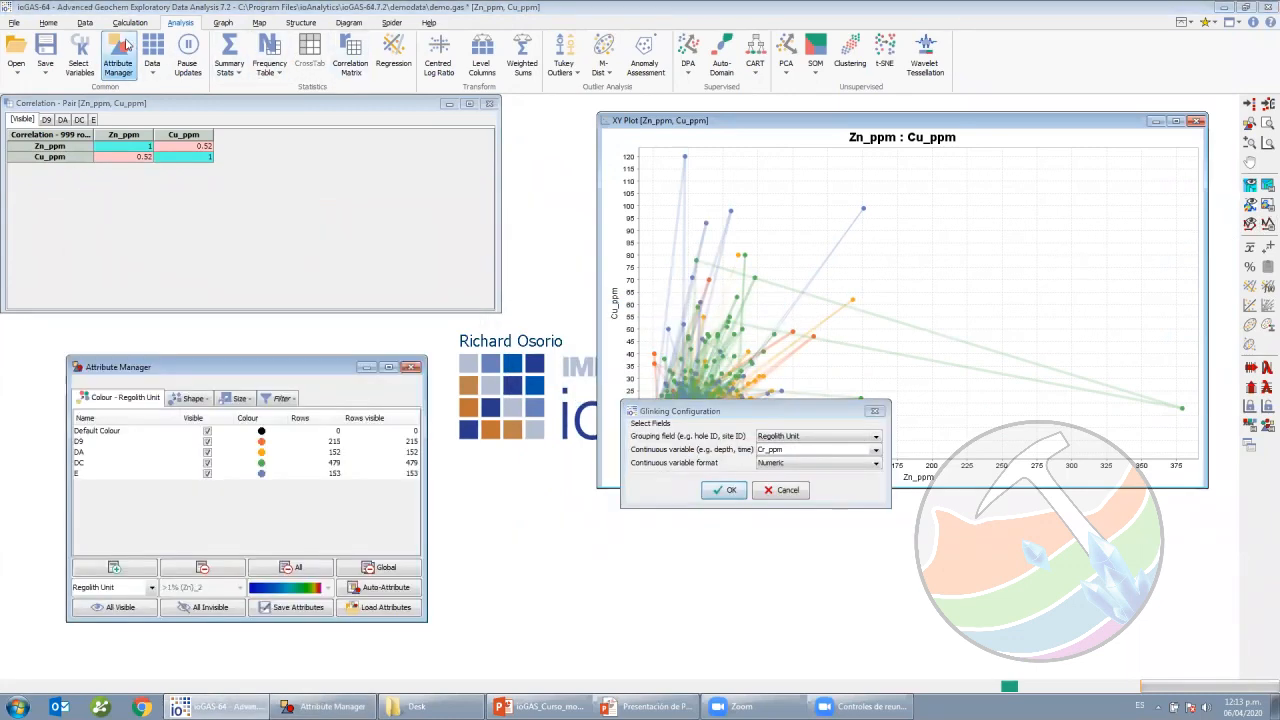
{"action": "left_click", "coordinate": [785, 412]}
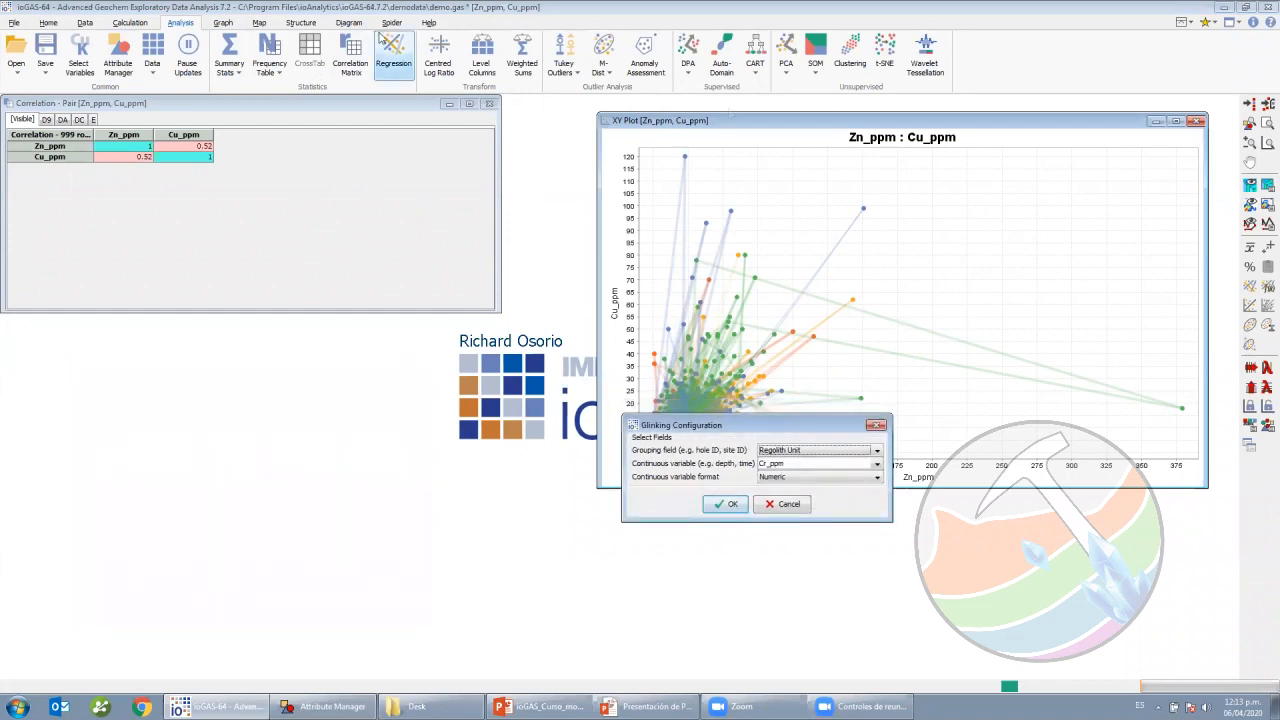
{"action": "left_click", "coordinate": [118, 50]}
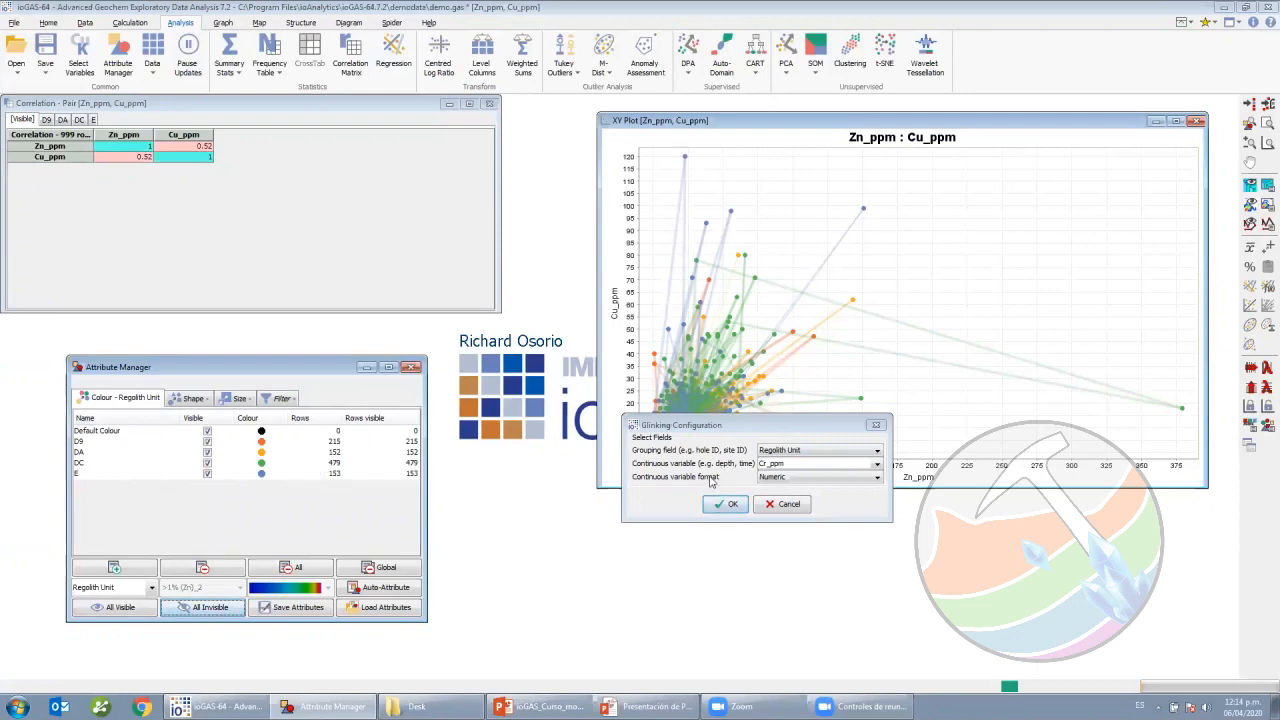
{"action": "left_click_drag", "start_coordinate": [738, 430], "coordinate": [721, 510]}
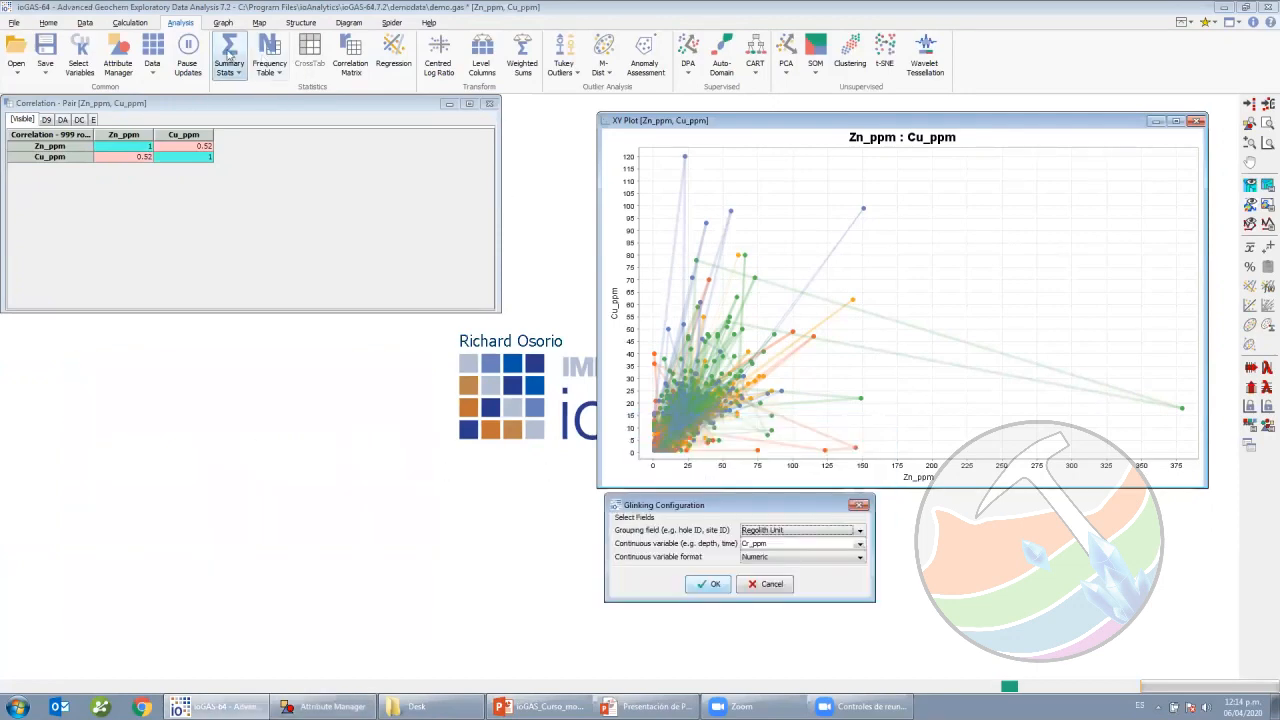
{"action": "left_click", "coordinate": [118, 55]}
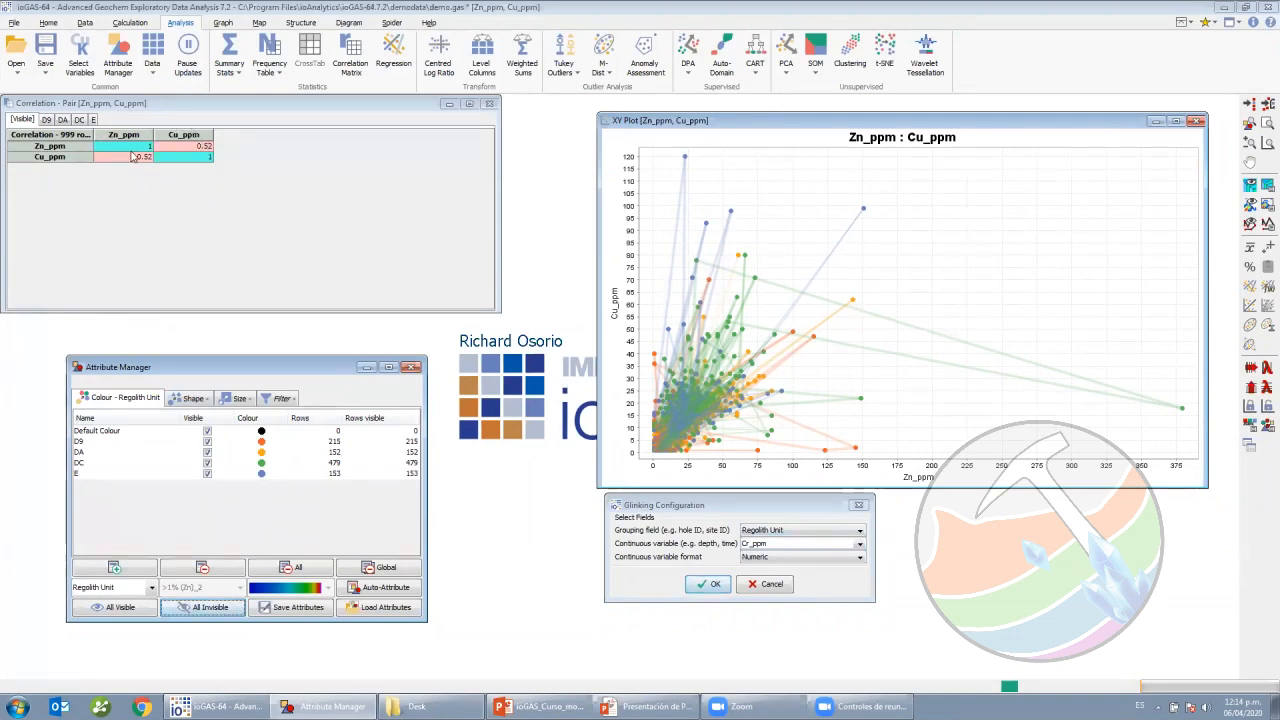
Hide all colour classes in the Attribute Manager and make only regolith class D9 visible.
{"action": "left_click", "coordinate": [207, 431]}
{"action": "left_click", "coordinate": [207, 441]}
{"action": "left_click", "coordinate": [207, 452]}
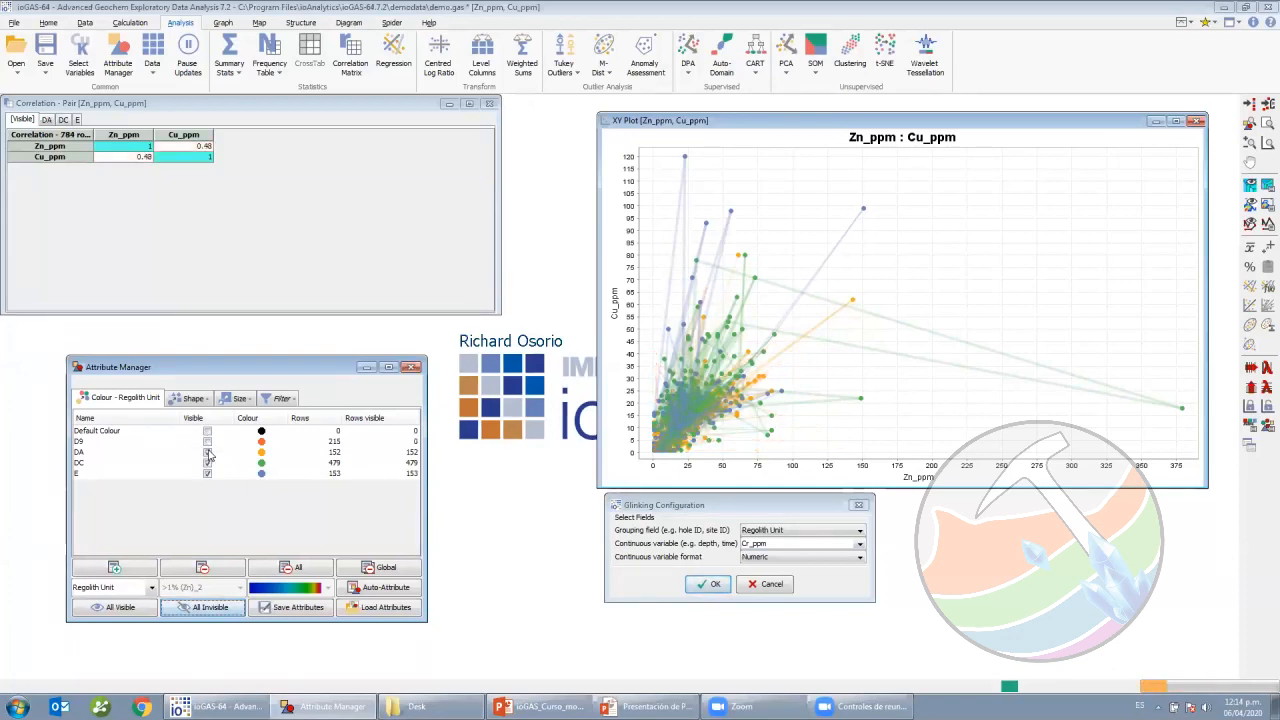
{"action": "left_click", "coordinate": [207, 462]}
{"action": "left_click", "coordinate": [207, 473]}
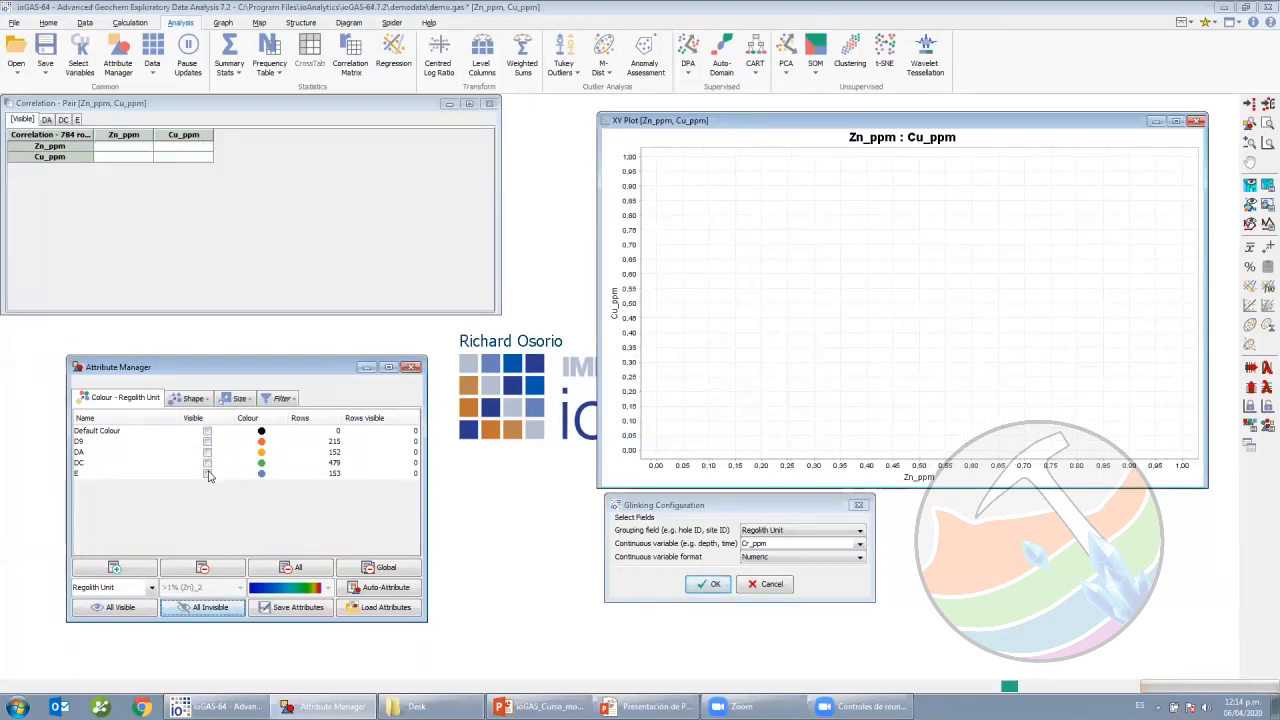
{"action": "left_click", "coordinate": [207, 441]}
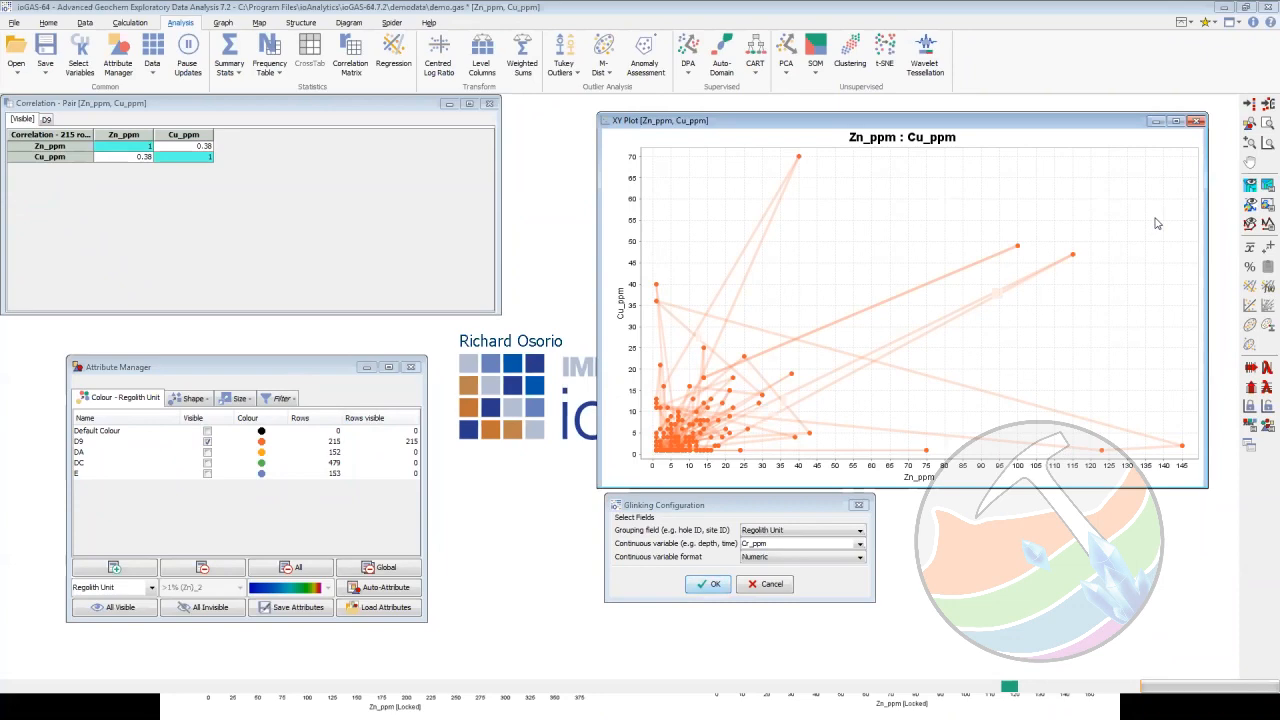
Switch to the PowerPoint Glinking slide to review its example, and return to ioGAS with the Attribute Manager in view.
{"action": "key", "text": "alt+Tab"}
{"action": "key", "text": "alt+Tab"}
{"action": "key", "text": "alt+Tab"}
{"action": "key", "text": "Tab"}
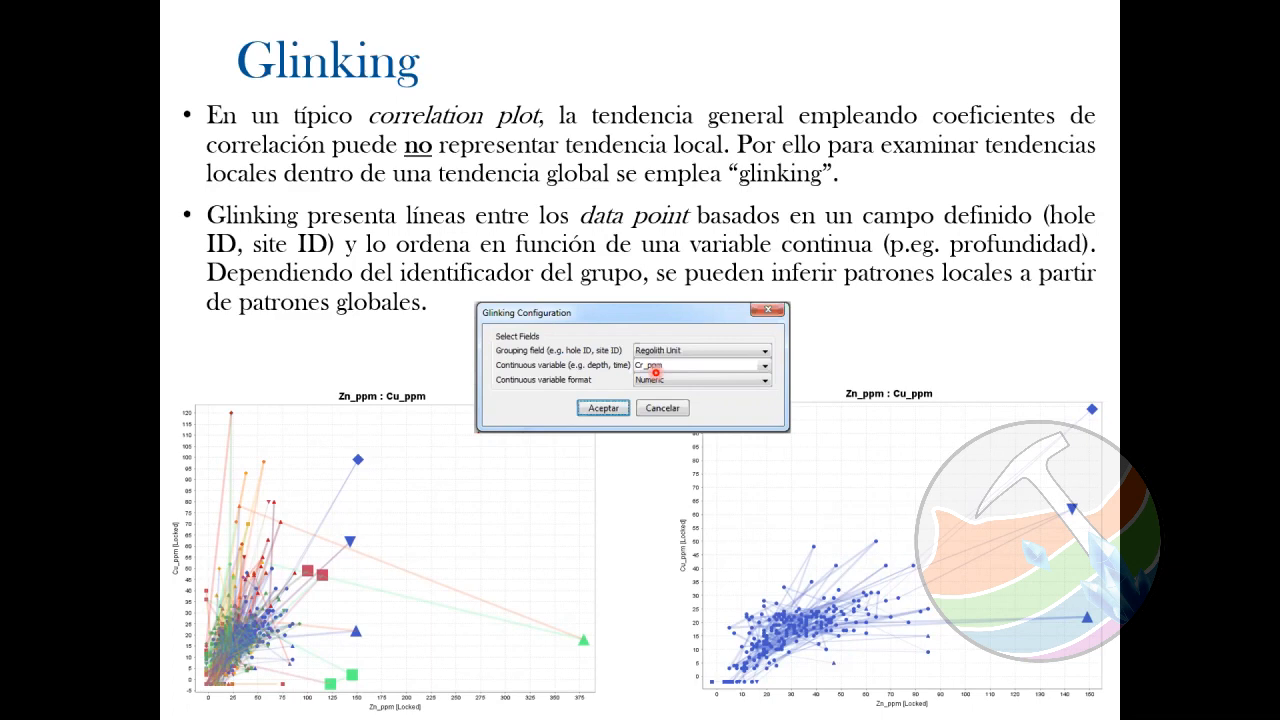
{"action": "key", "text": "alt+Tab"}
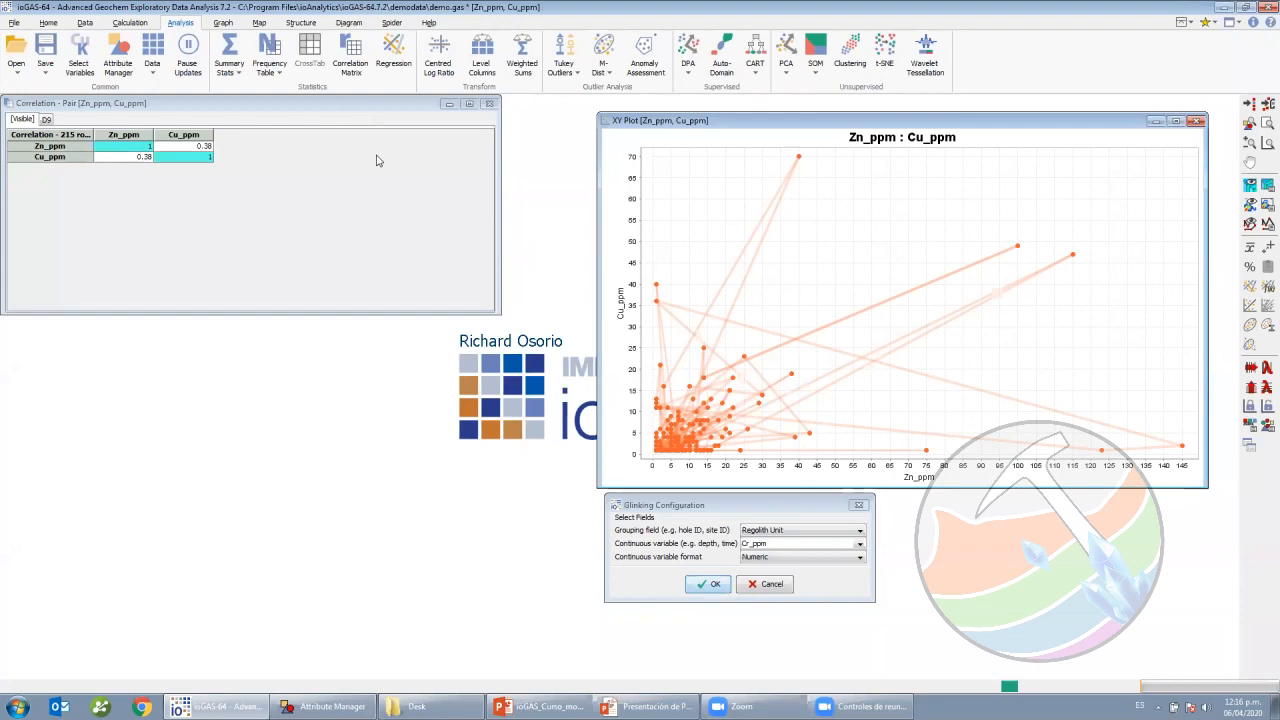
{"action": "key", "text": "alt+Tab"}
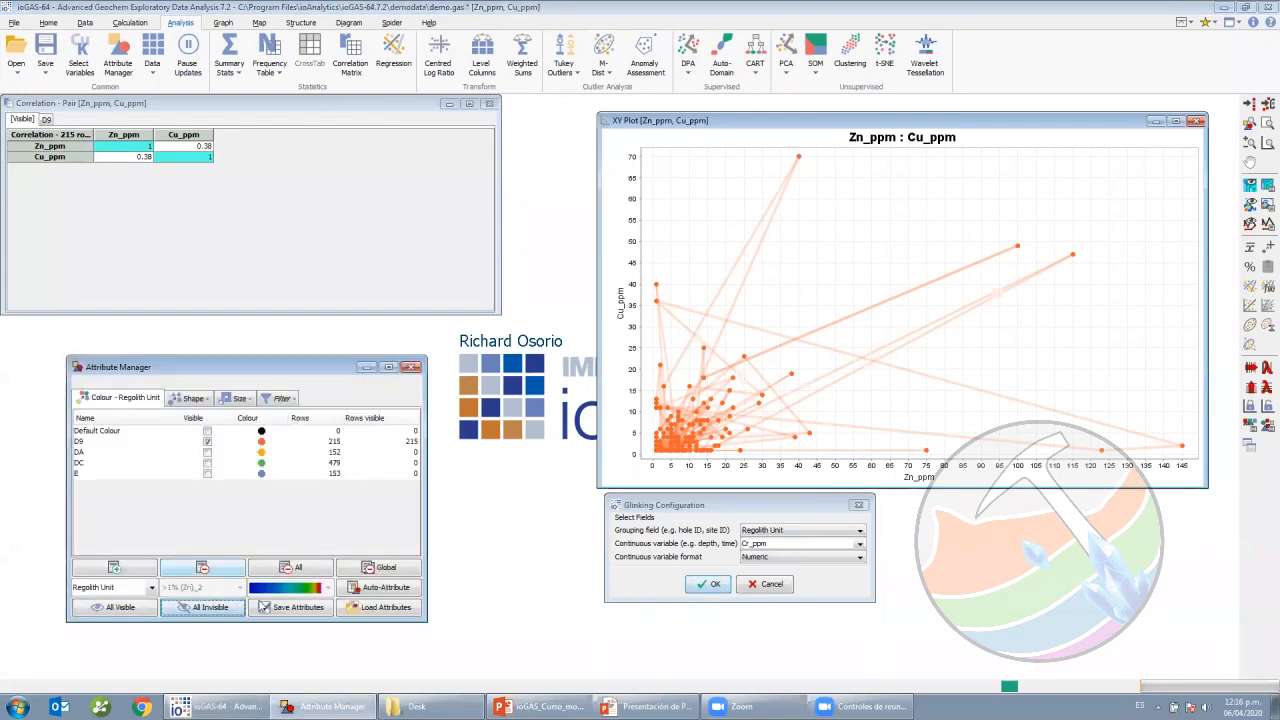
Make all regolith classes visible for comparison, hide them all again, and show only D9.
{"action": "left_click", "coordinate": [132, 612]}
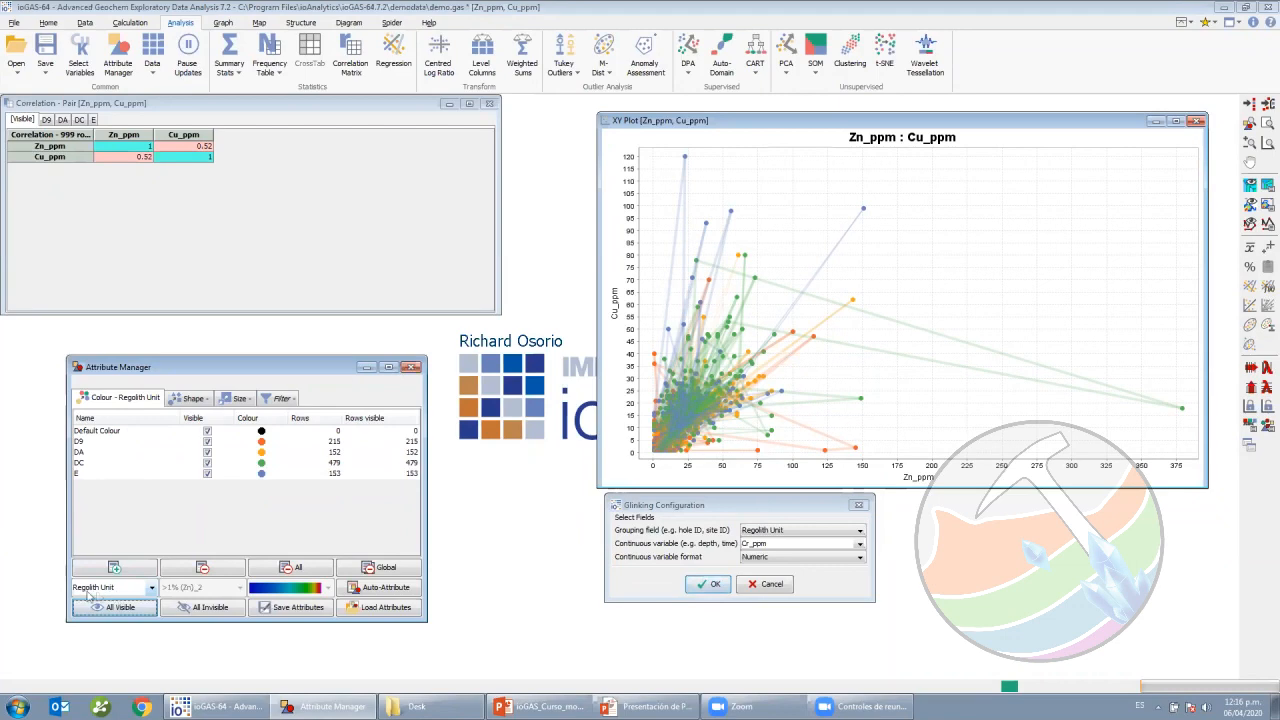
{"action": "left_click", "coordinate": [203, 608]}
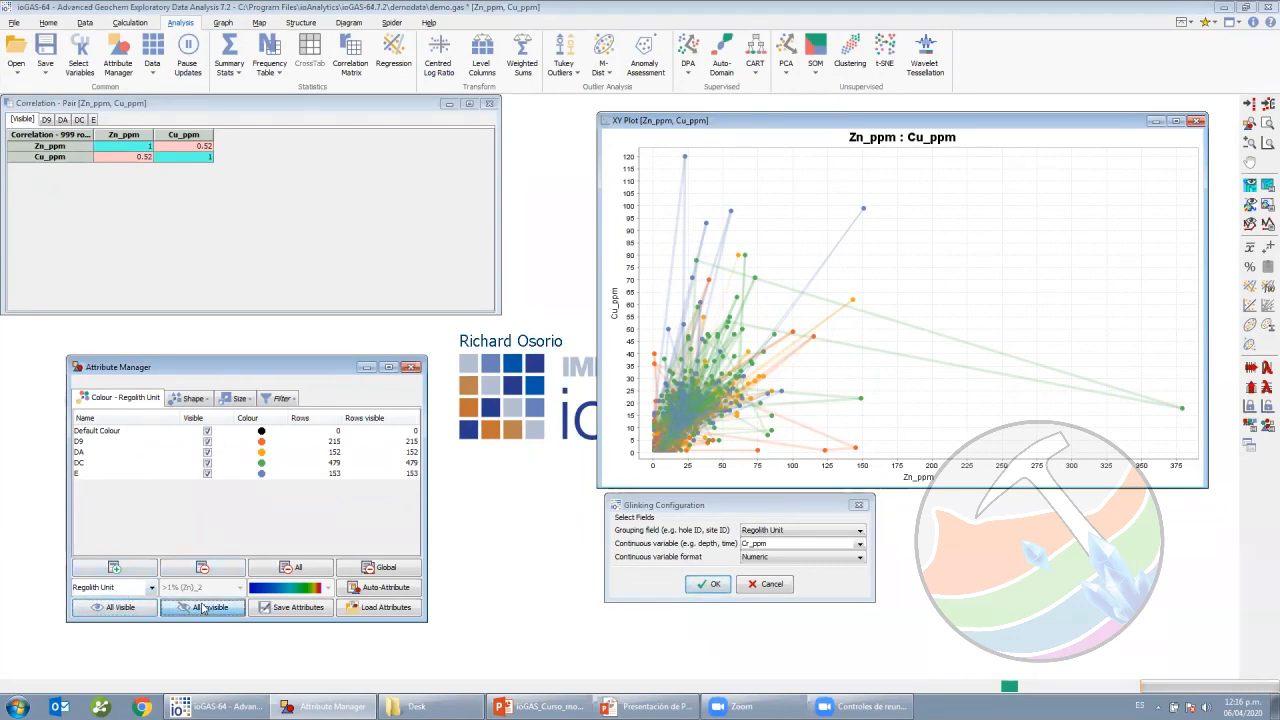
{"action": "left_click", "coordinate": [207, 441]}
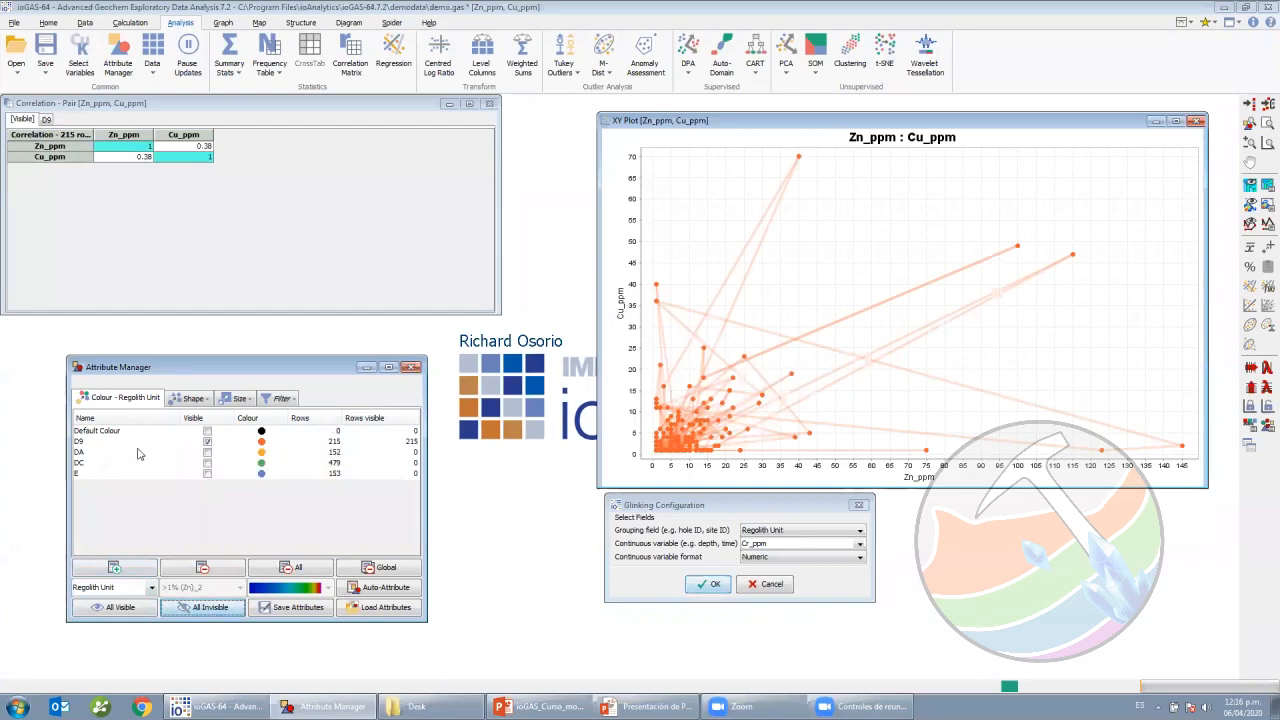
Toggle the D9 class, and isolate regolith classes DA and DC in turn to compare their correlations and glinking lines.
{"action": "left_click", "coordinate": [207, 441]}
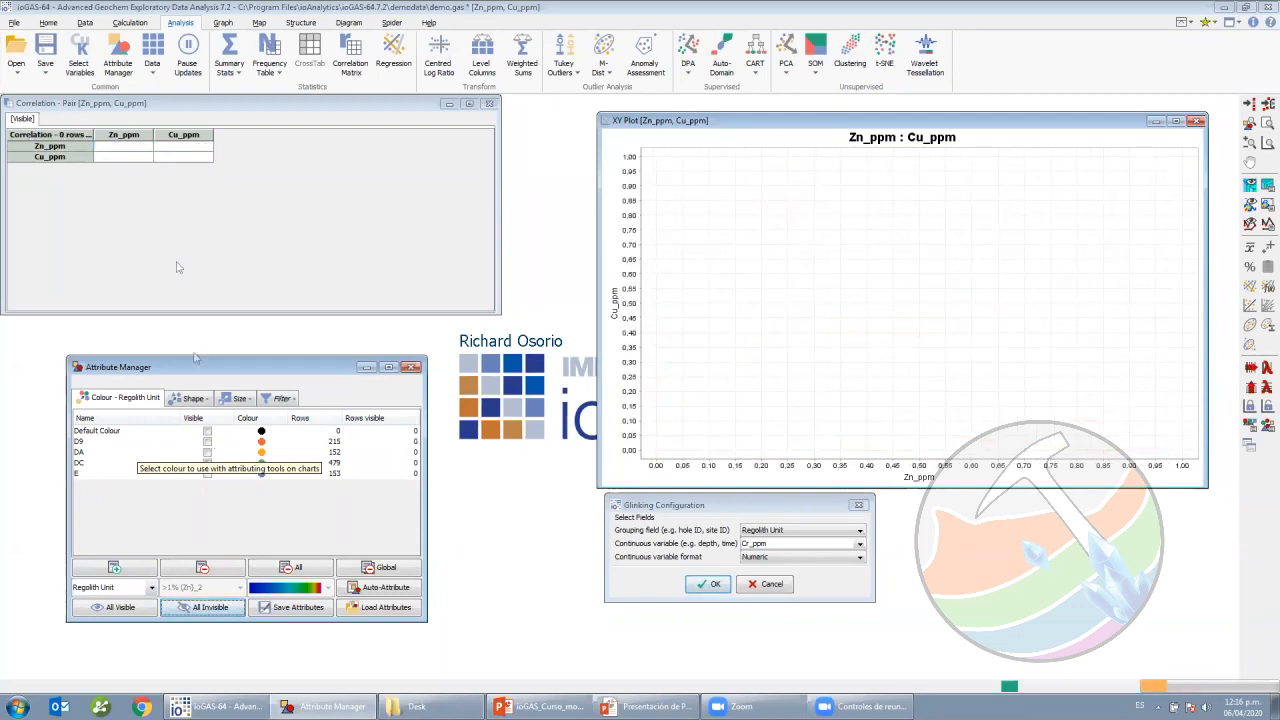
{"action": "left_click", "coordinate": [208, 442]}
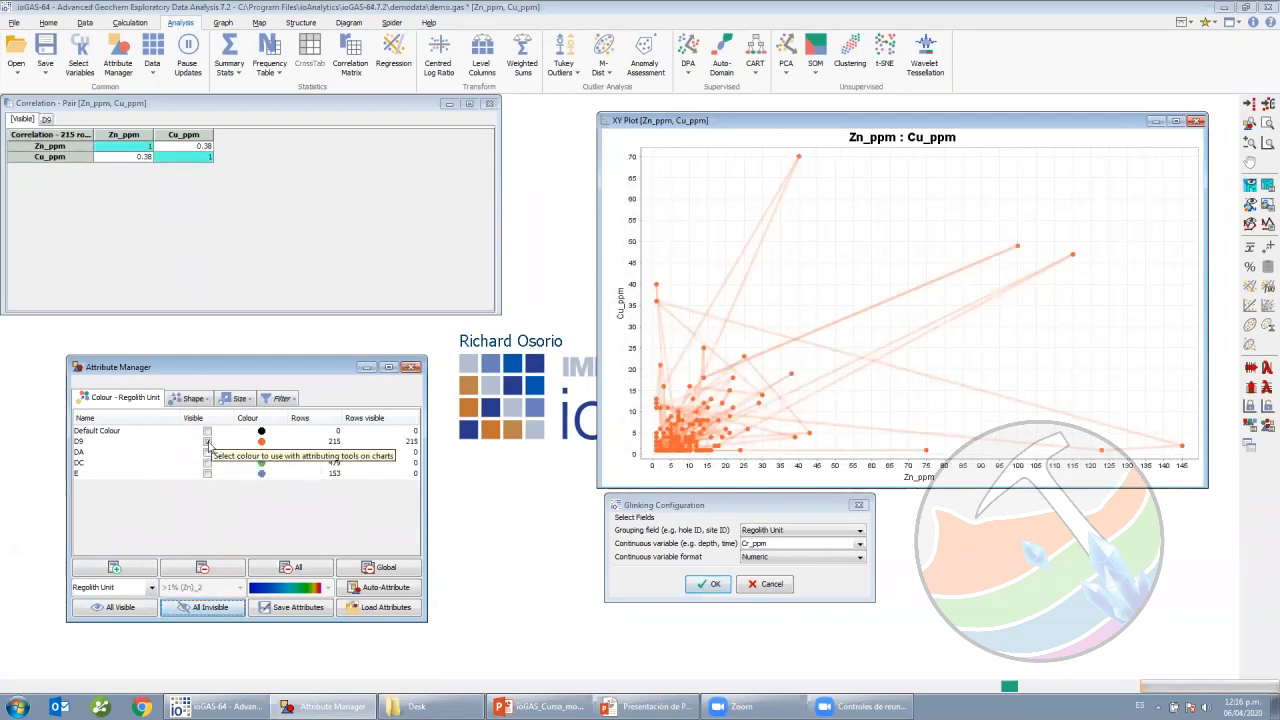
{"action": "left_click", "coordinate": [207, 441]}
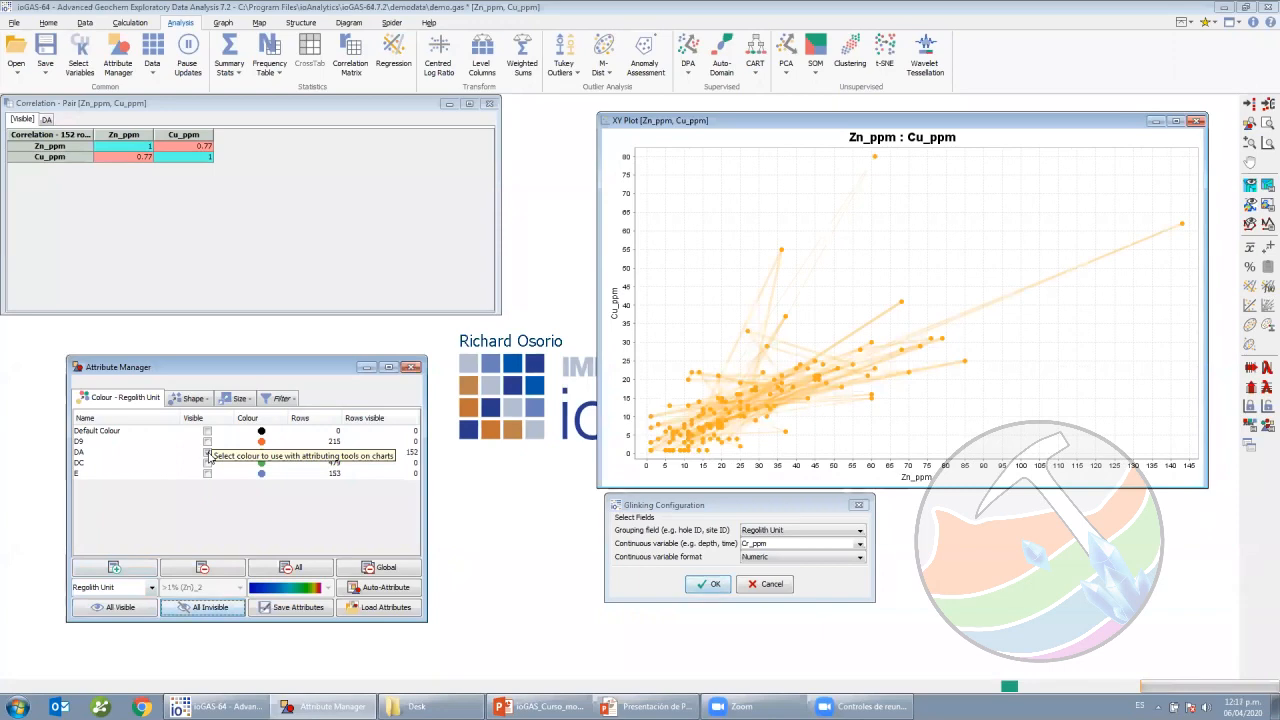
{"action": "left_click", "coordinate": [208, 463]}
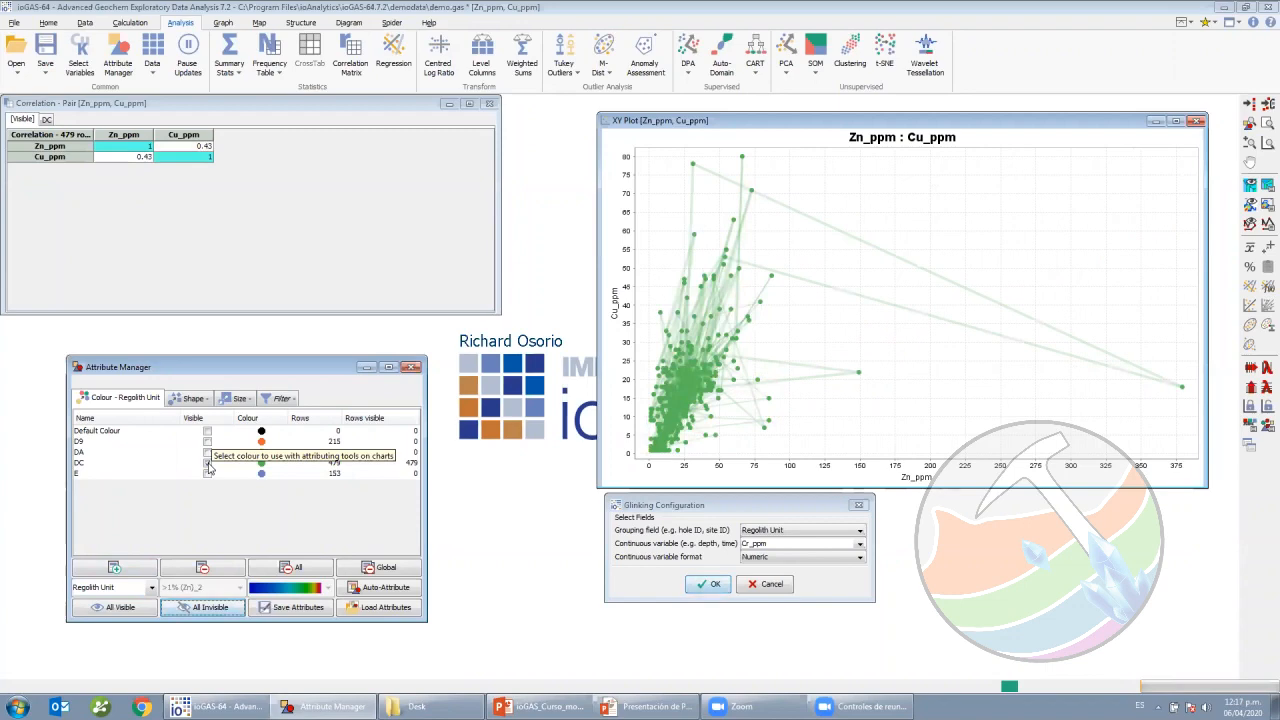
Isolate regolith class E to view its correlation and glinking lines, and leave only class DA visible and selected.
{"action": "left_click", "coordinate": [208, 463]}
{"action": "left_click", "coordinate": [208, 473]}
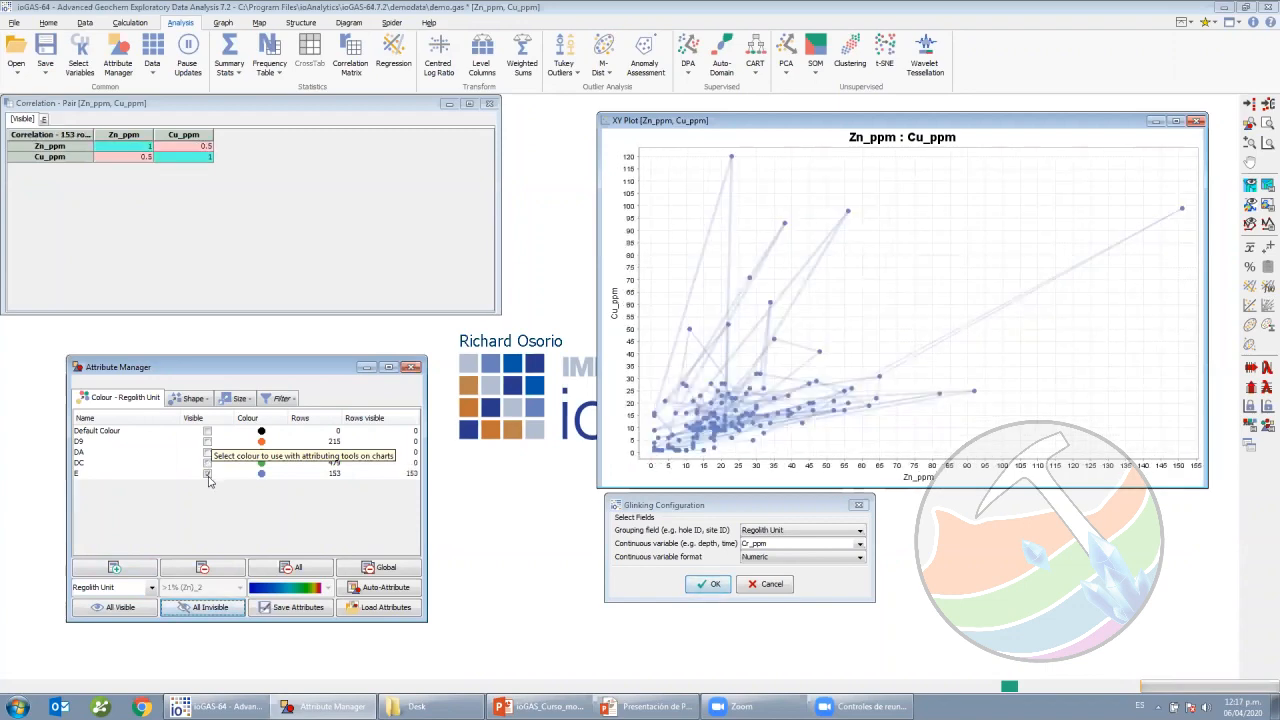
{"action": "left_click", "coordinate": [208, 473]}
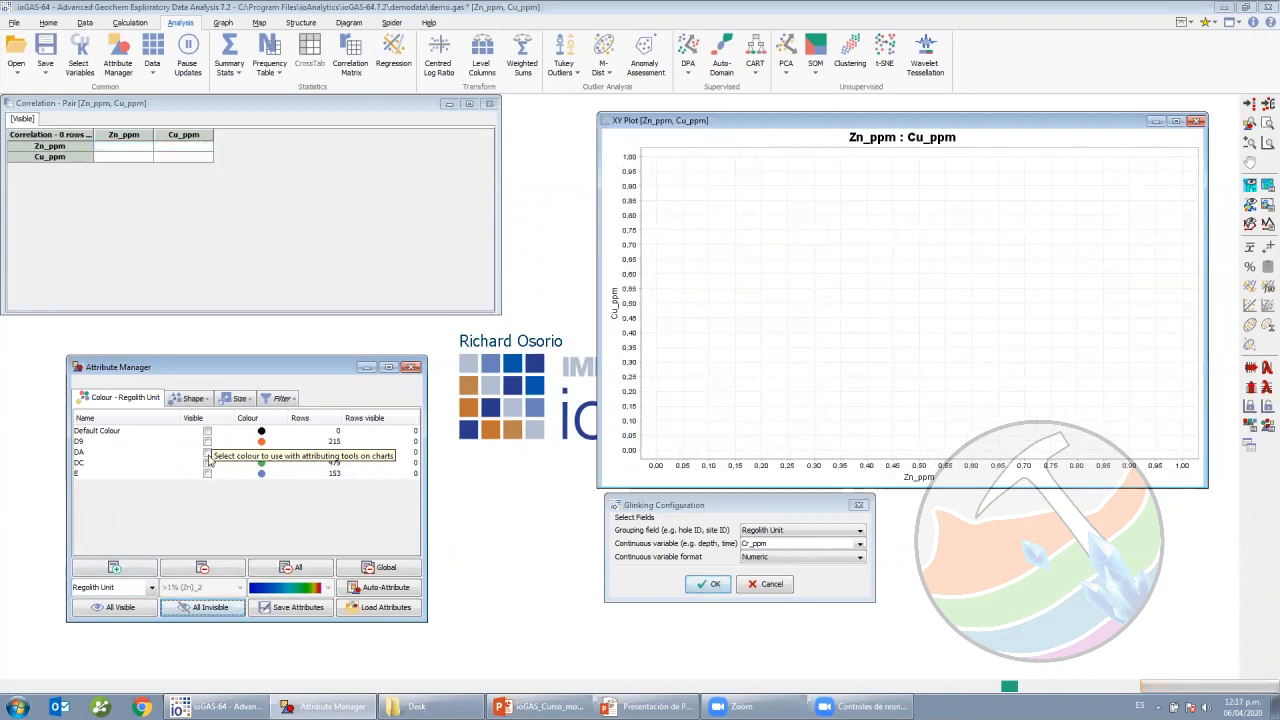
{"action": "left_click", "coordinate": [208, 452]}
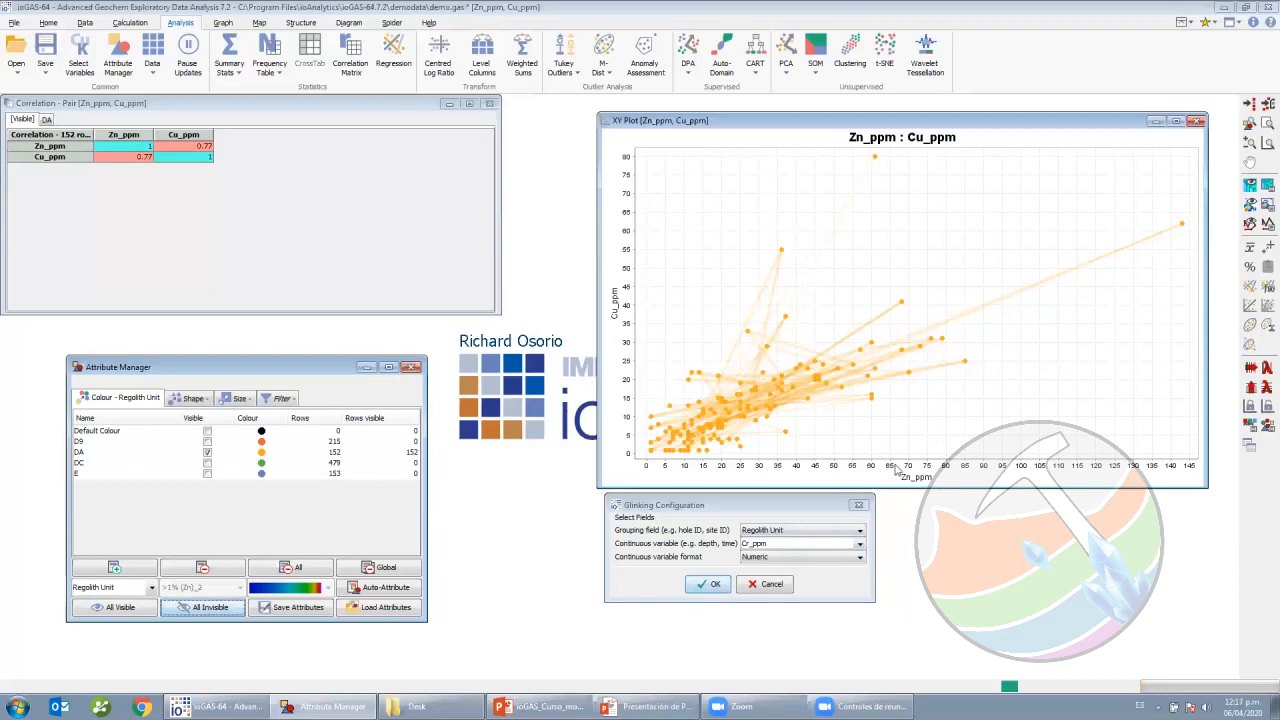
{"action": "left_click", "coordinate": [79, 455]}
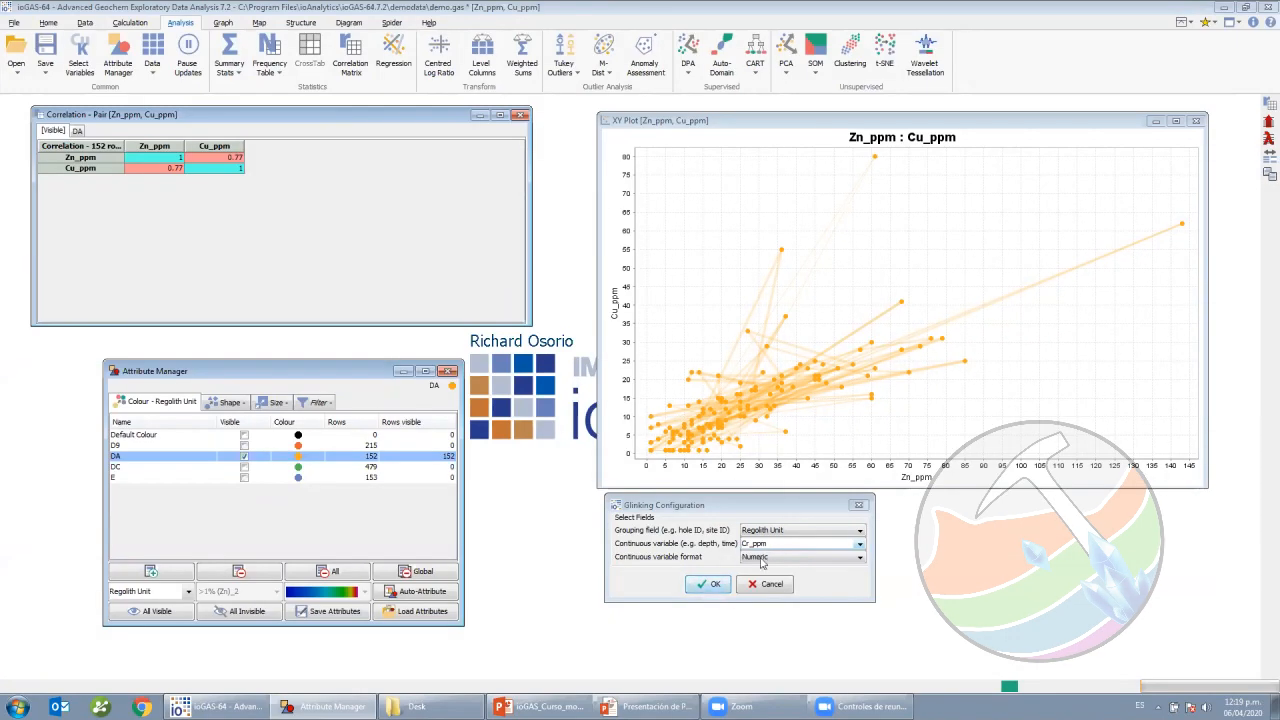
Close the Glinking Configuration, the Zn–Cu correlation matrix and the XY plot, and switch to the PowerPoint Box Plots slide.
{"action": "key", "text": "alt+Tab"}
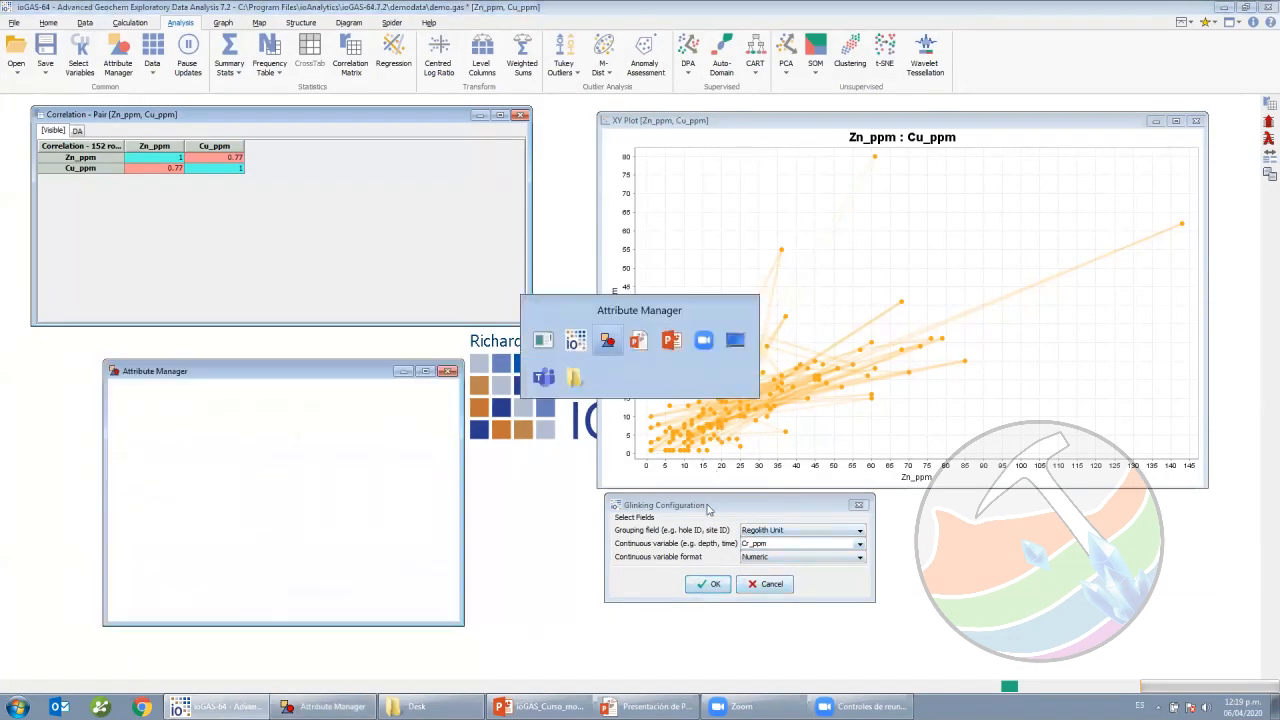
{"action": "key", "text": "alt+Tab"}
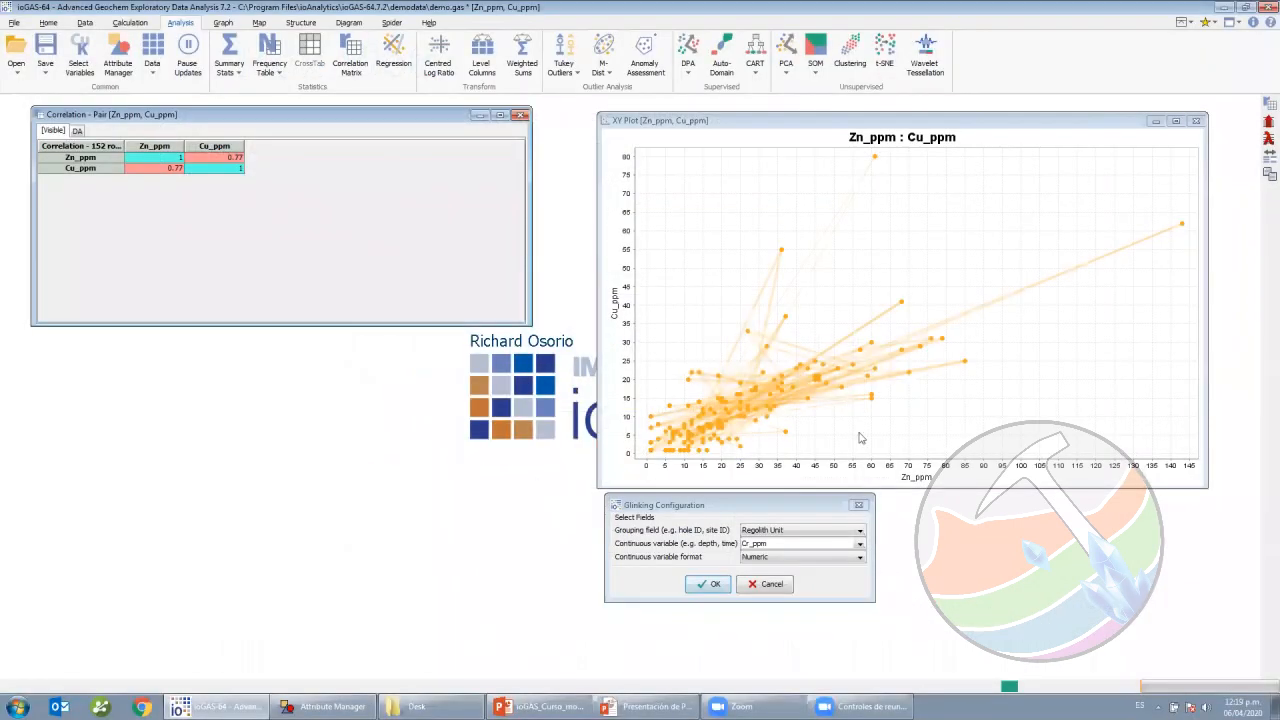
{"action": "left_click", "coordinate": [862, 507]}
{"action": "left_click", "coordinate": [520, 115]}
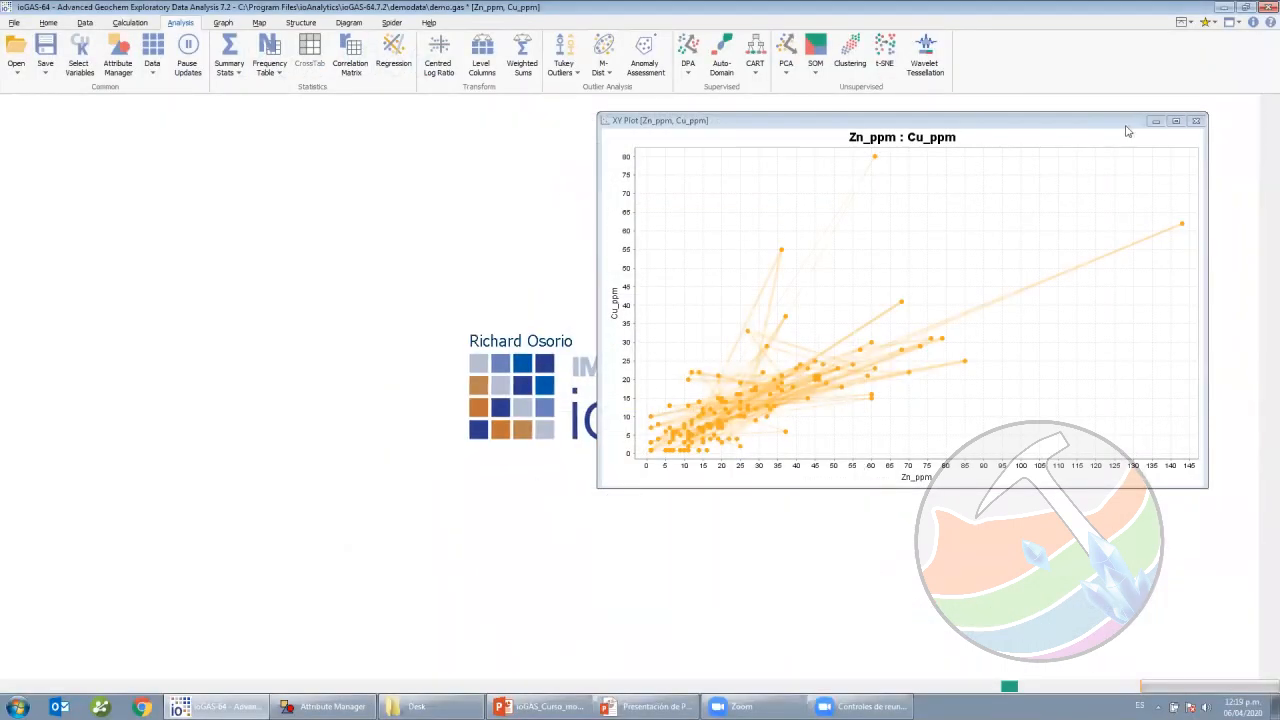
{"action": "left_click", "coordinate": [1195, 120]}
{"action": "key", "text": "alt+Tab"}
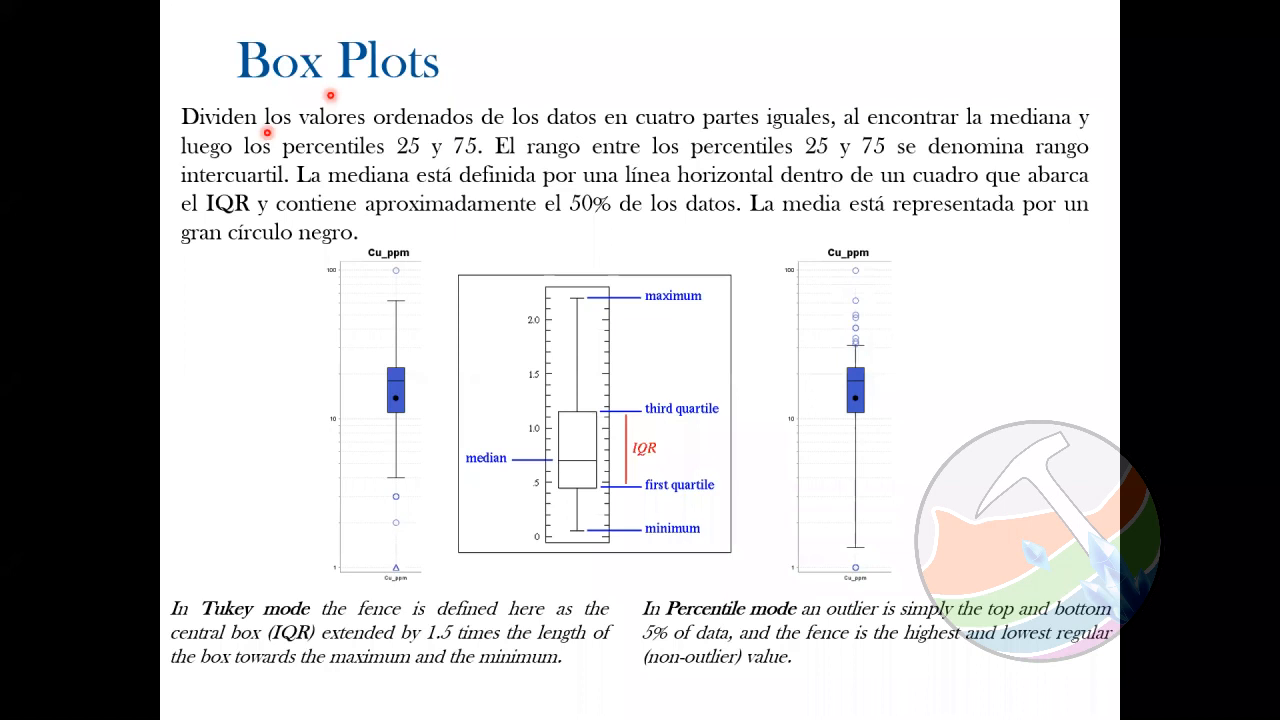